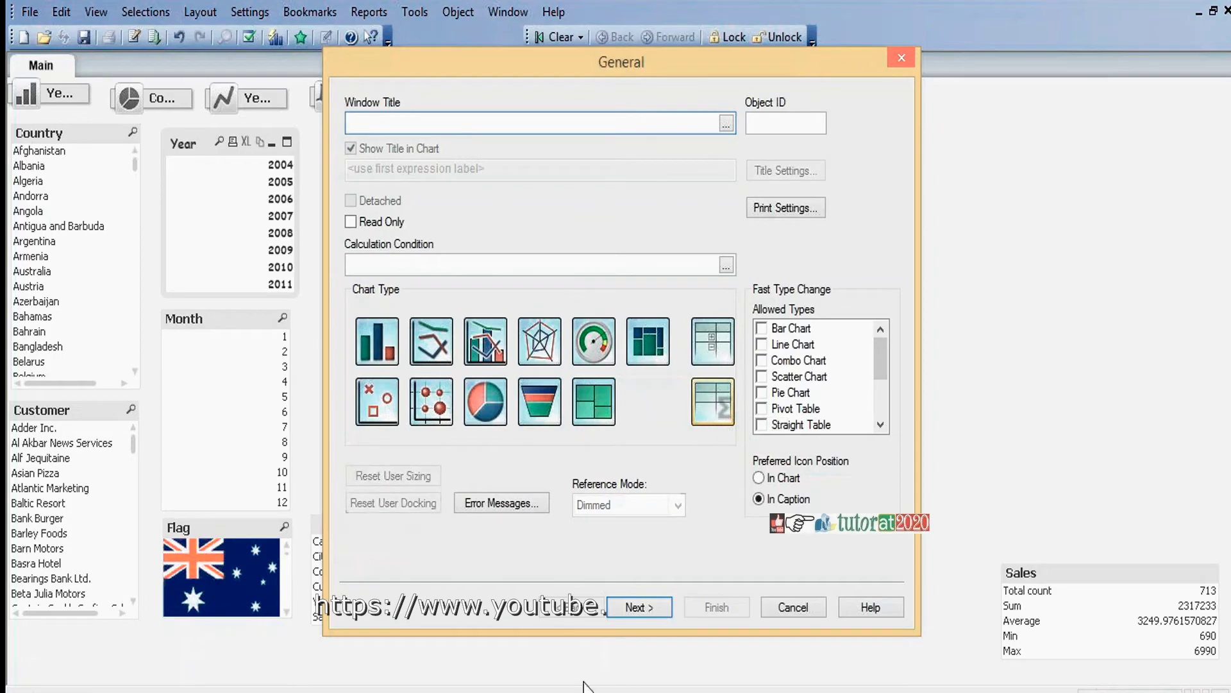
# - Set up the new straight table with Customer and Salesman as its dimensions
pyautogui.click(639, 607)
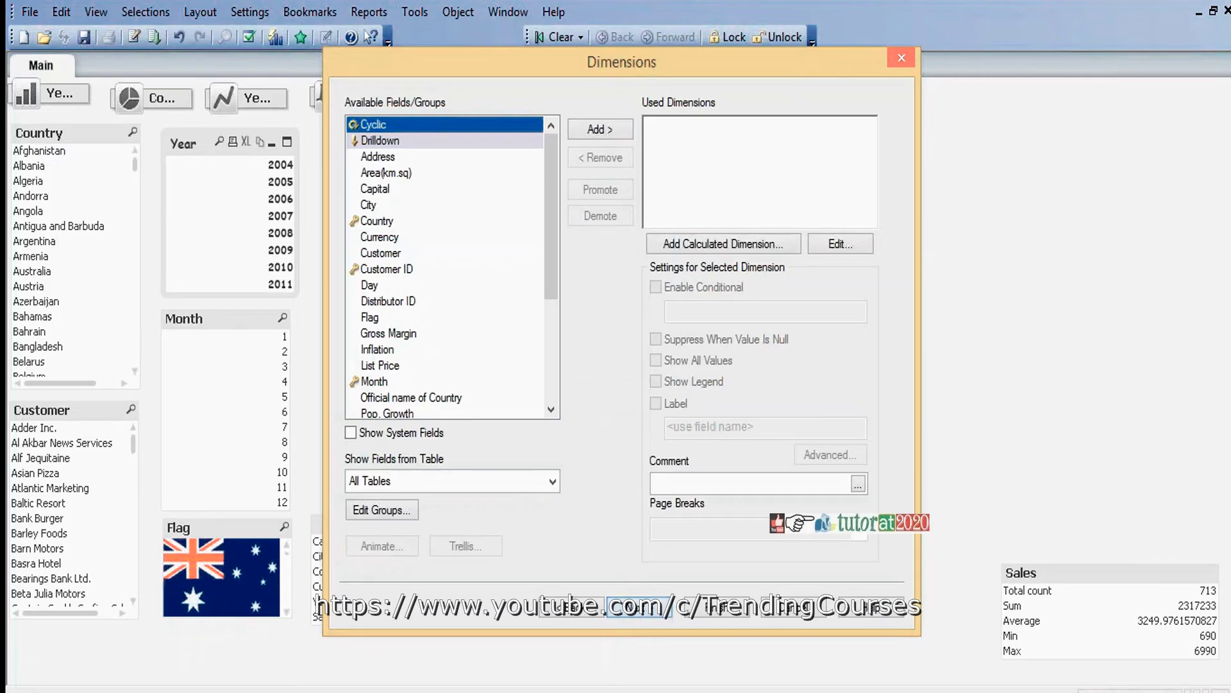
pyautogui.click(391, 254)
pyautogui.click(602, 130)
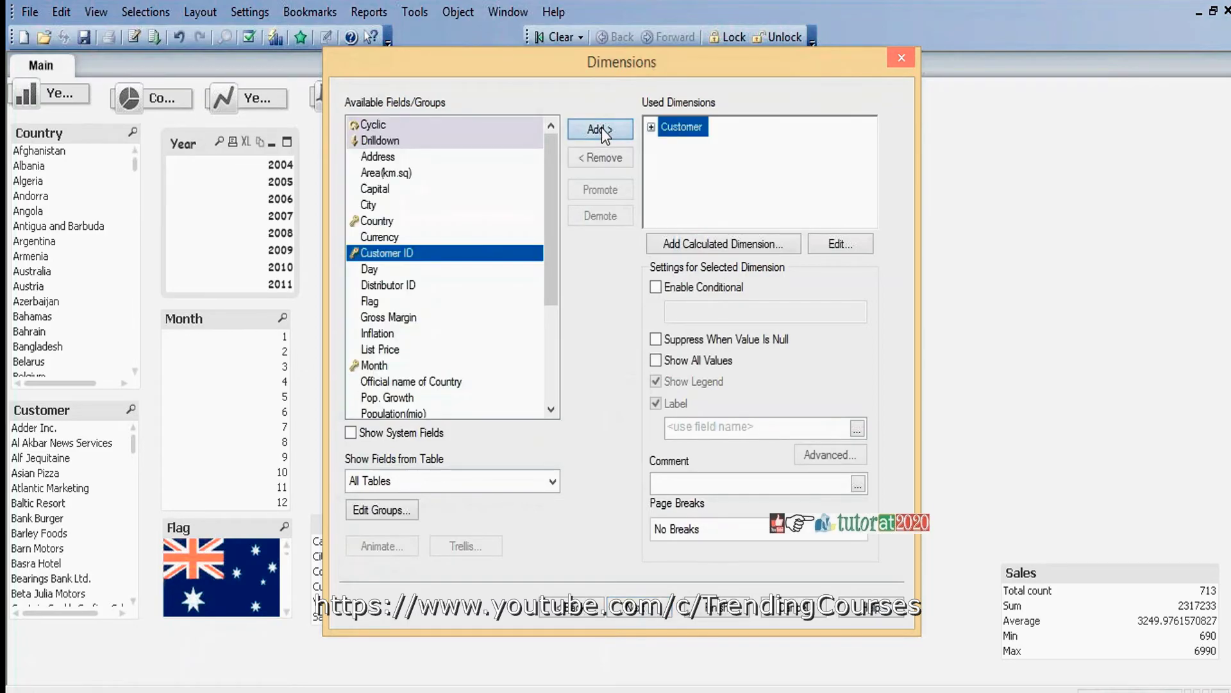
pyautogui.click(555, 334)
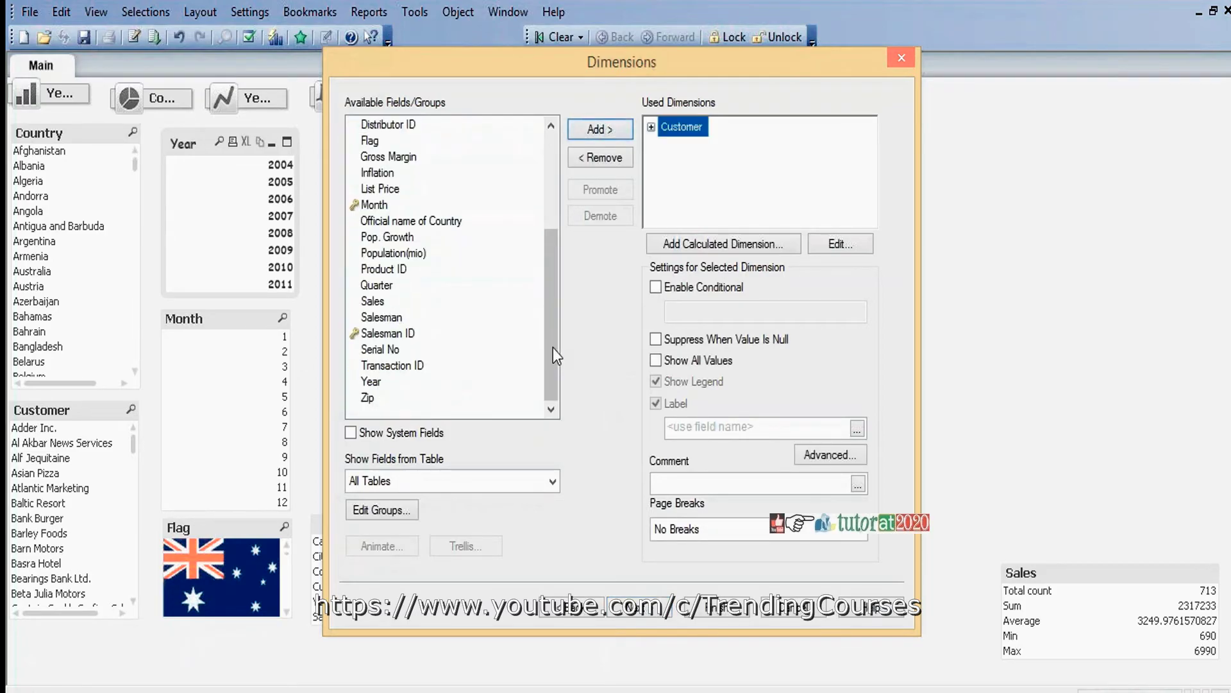
pyautogui.click(375, 318)
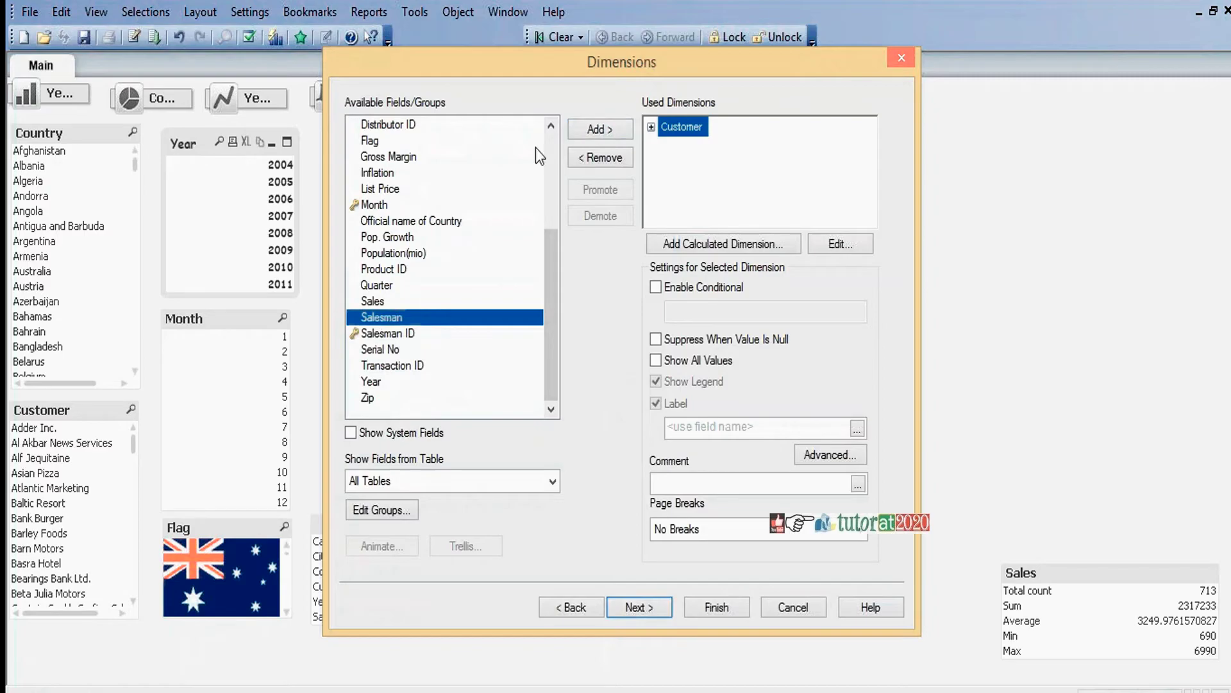
pyautogui.click(599, 131)
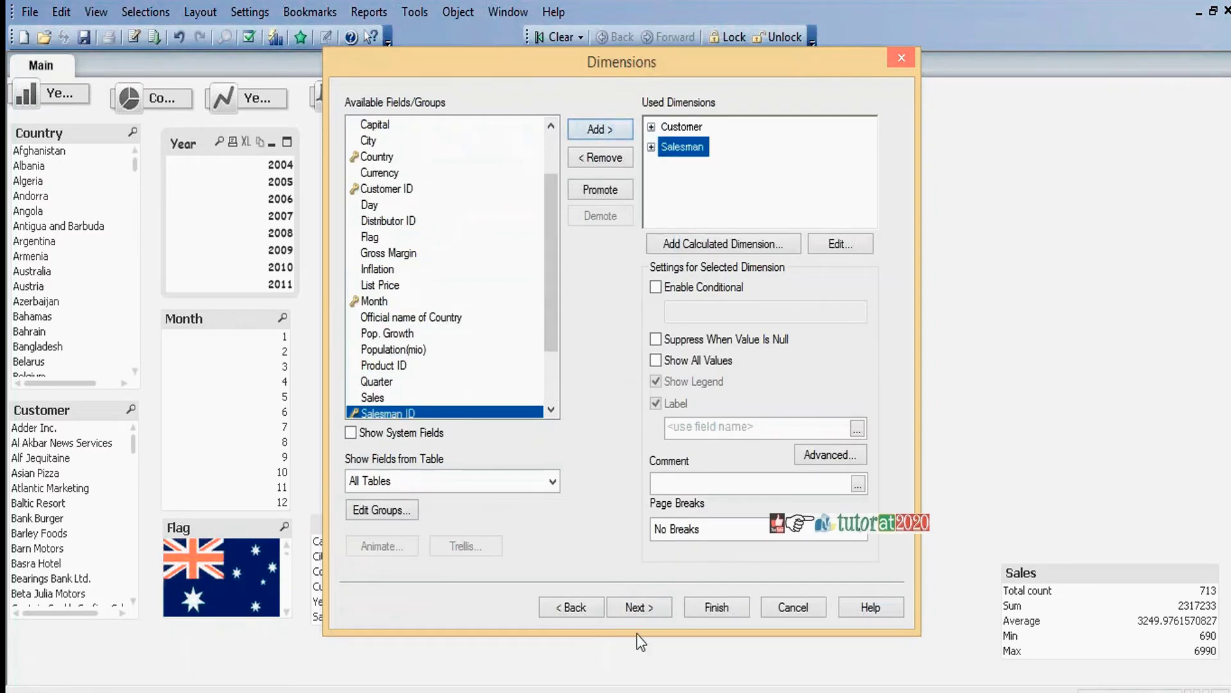
# - Define the chart's expression as Sum (Sales), built from the Sum aggregation and the Sales field
pyautogui.click(632, 612)
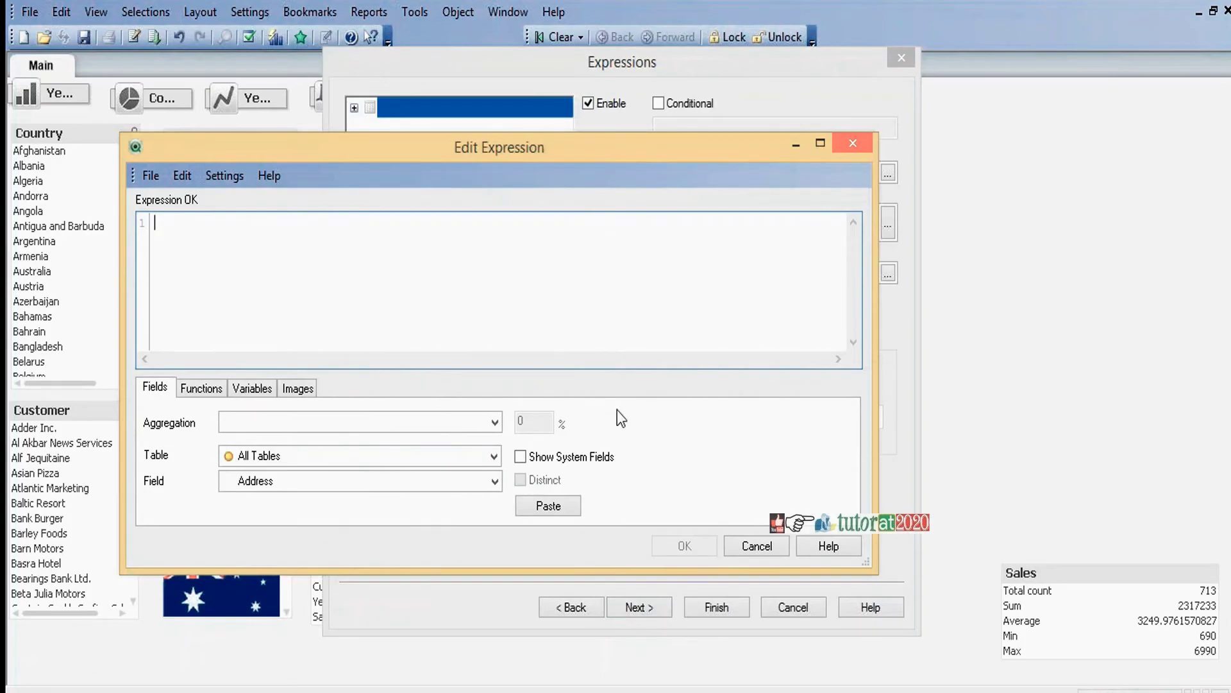
pyautogui.click(495, 423)
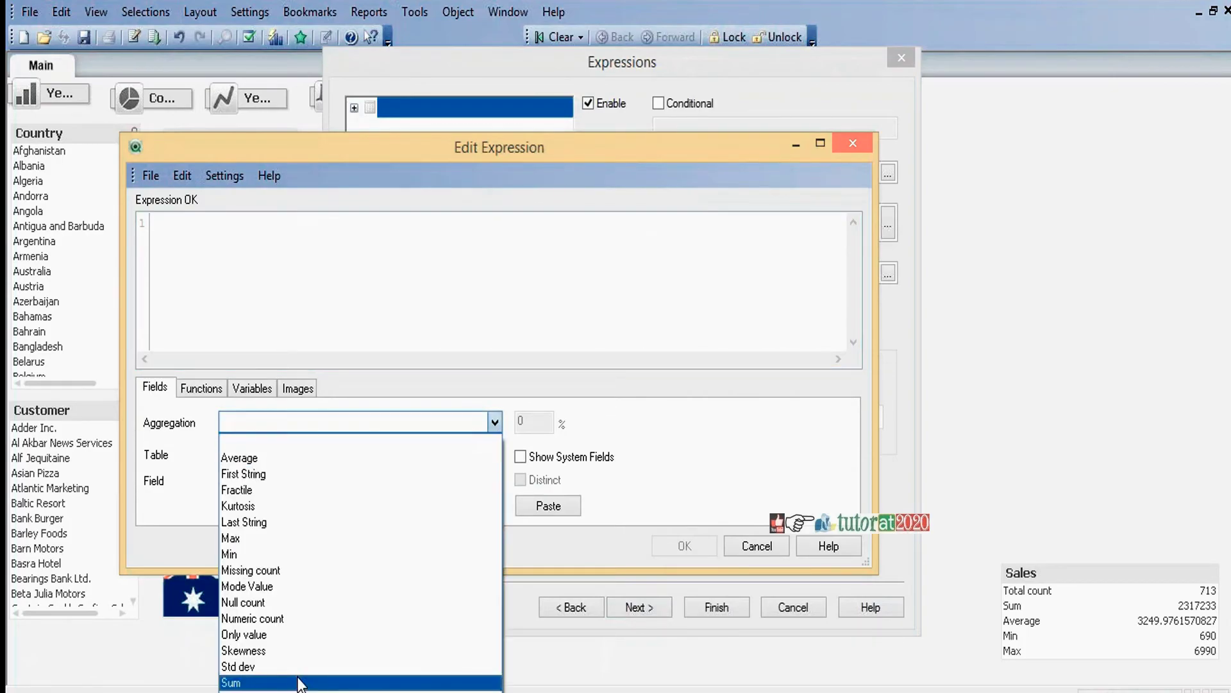
pyautogui.click(300, 683)
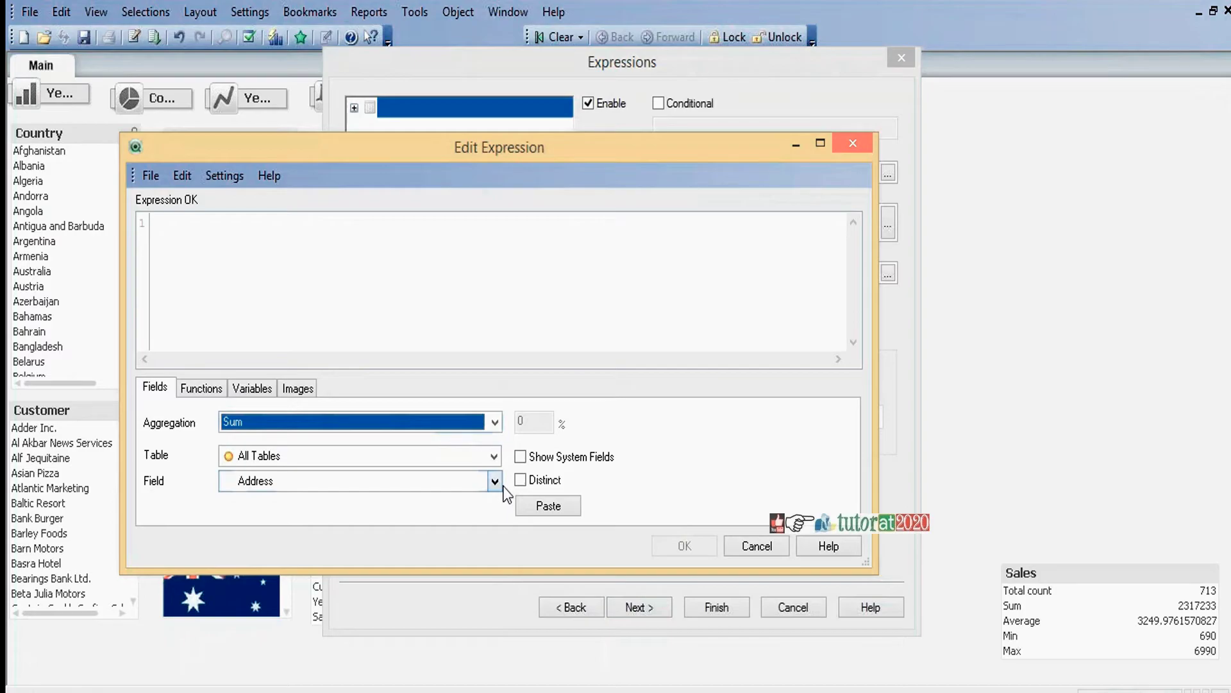
pyautogui.click(496, 482)
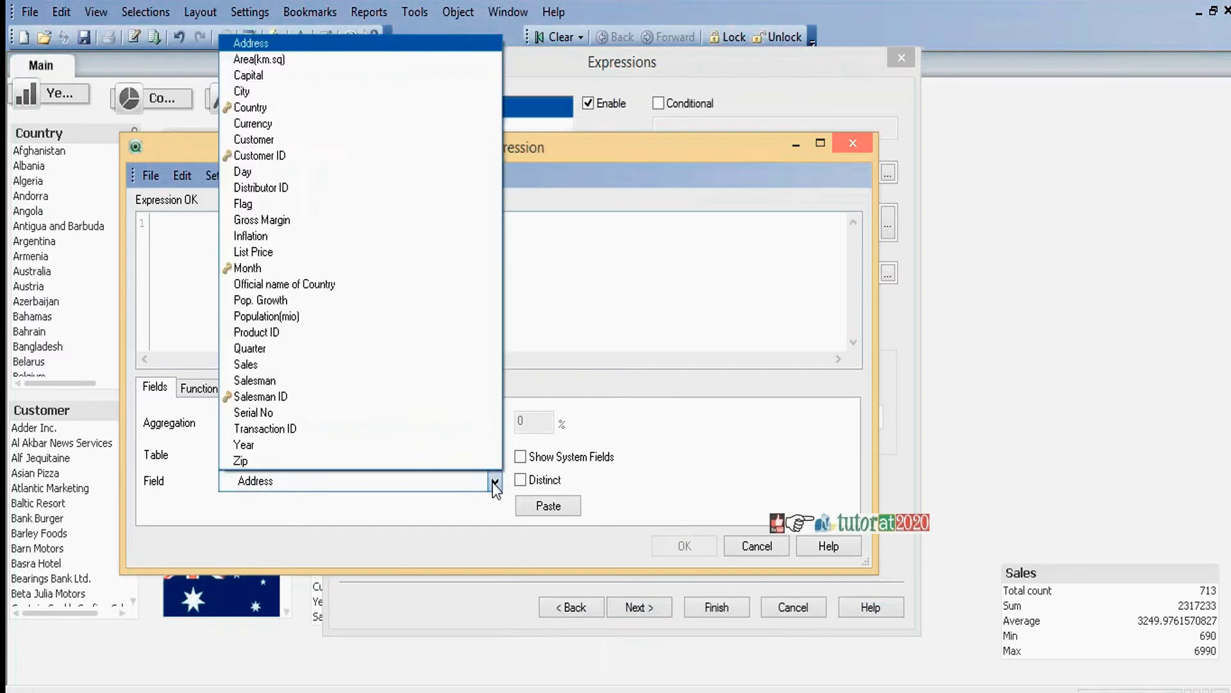
pyautogui.click(314, 364)
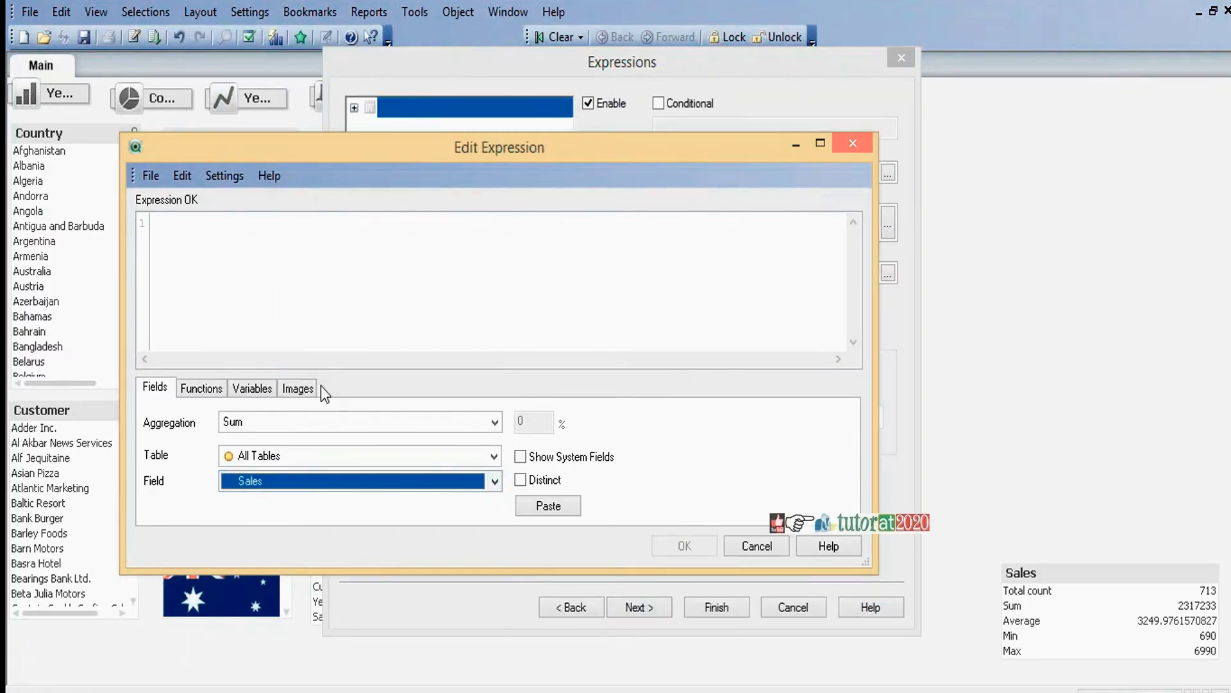
pyautogui.click(555, 507)
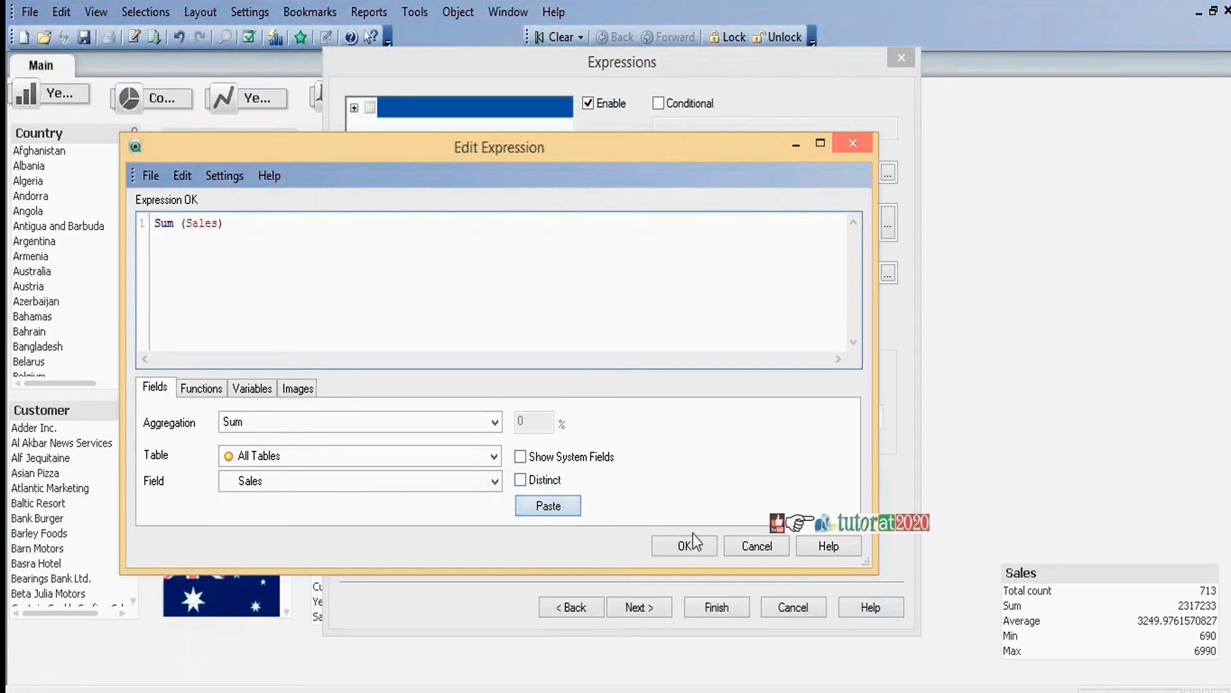
pyautogui.click(689, 544)
# - Finish the chart with its expression labelled Sales and move the new table slightly up and right on the sheet
pyautogui.click(707, 170)
pyautogui.write('Sales')
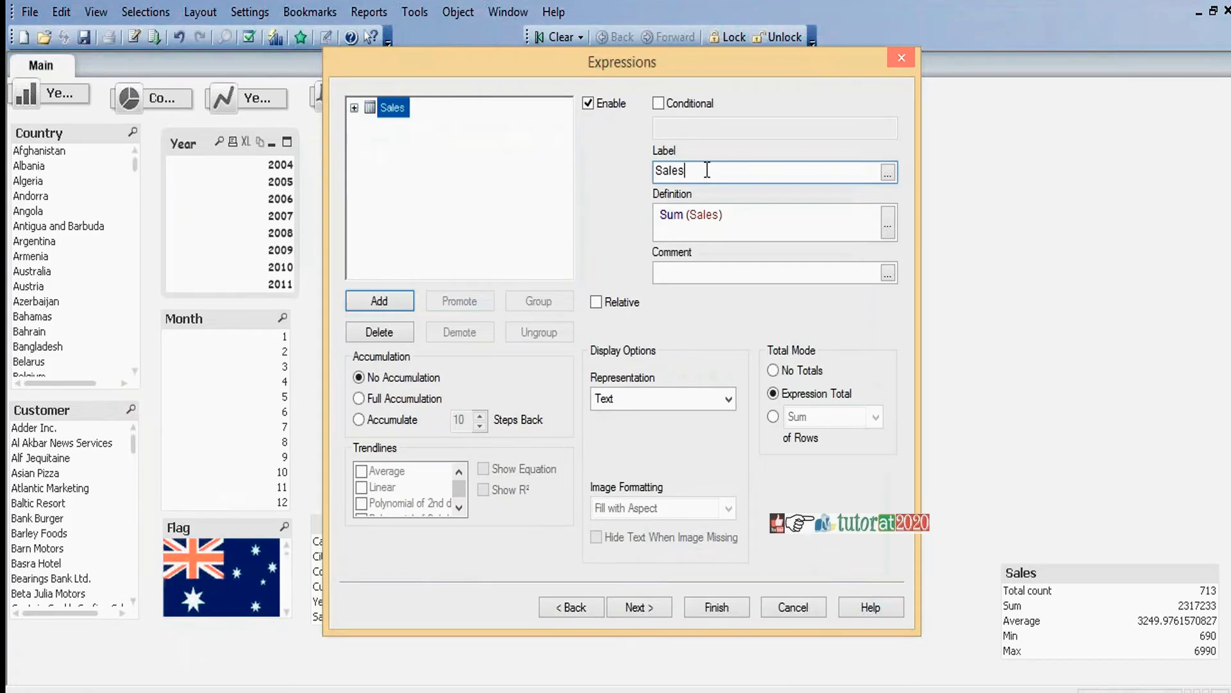
pyautogui.click(716, 607)
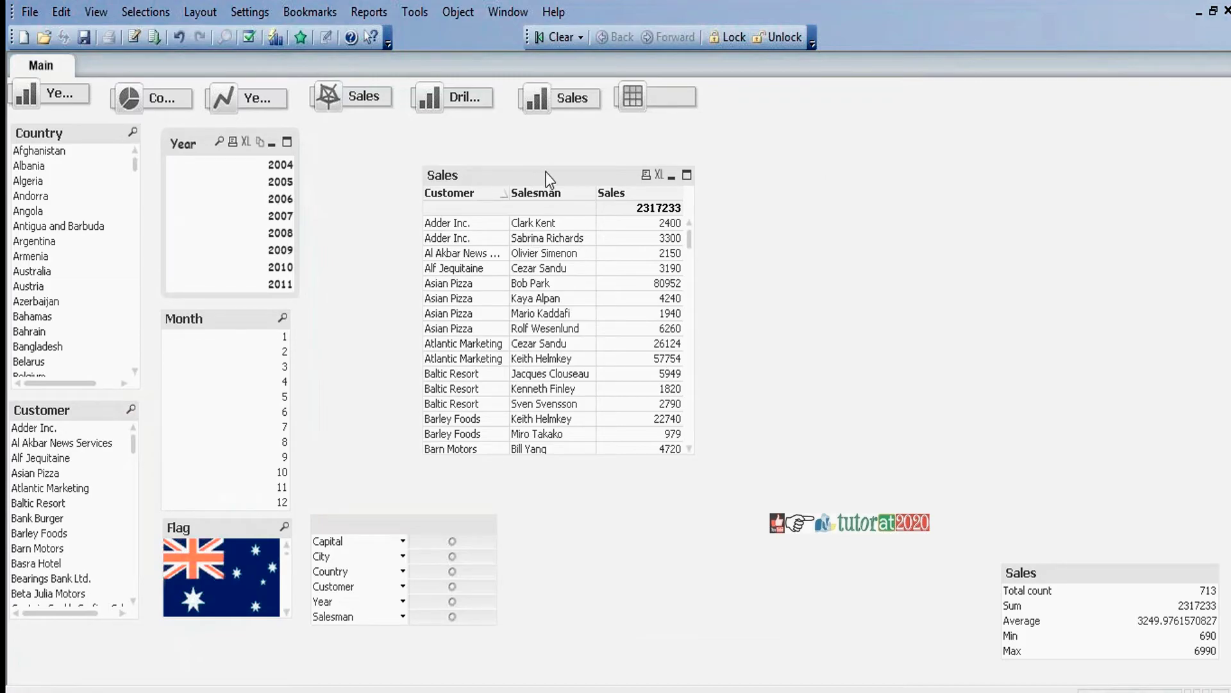
pyautogui.moveTo(545, 172); pyautogui.dragTo(596, 153)
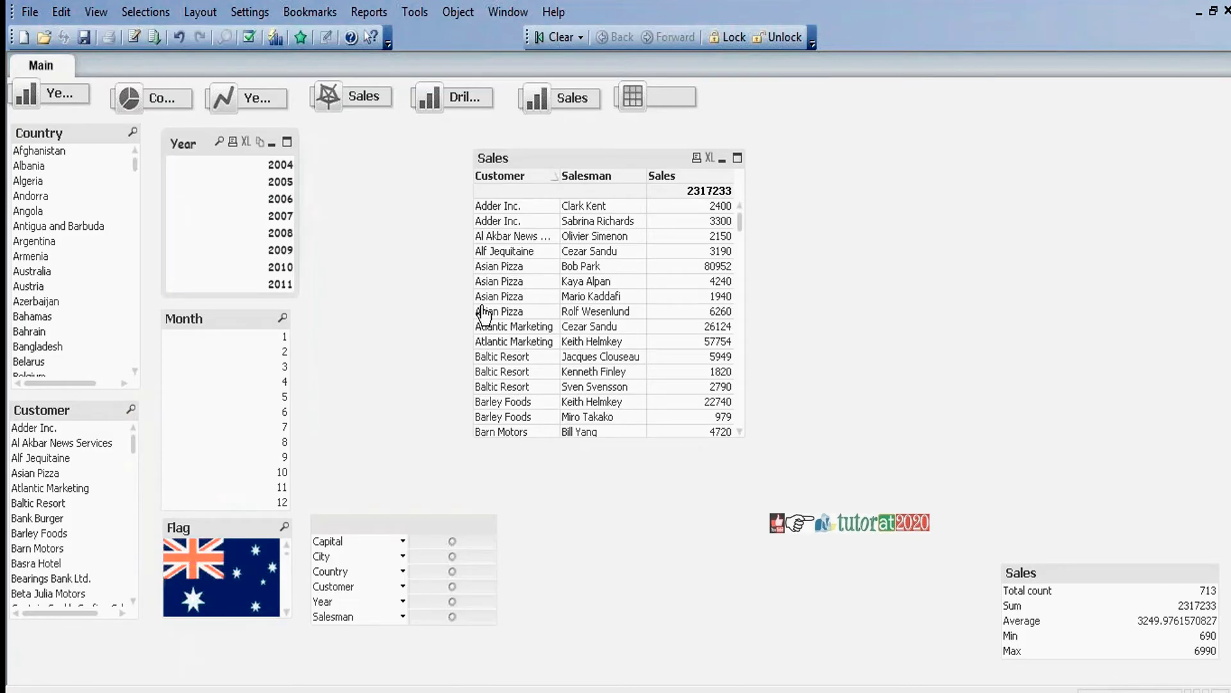
# - Add a second expression, Sum (Sales), to the Sales table in its chart properties
pyautogui.rightClick(634, 170)
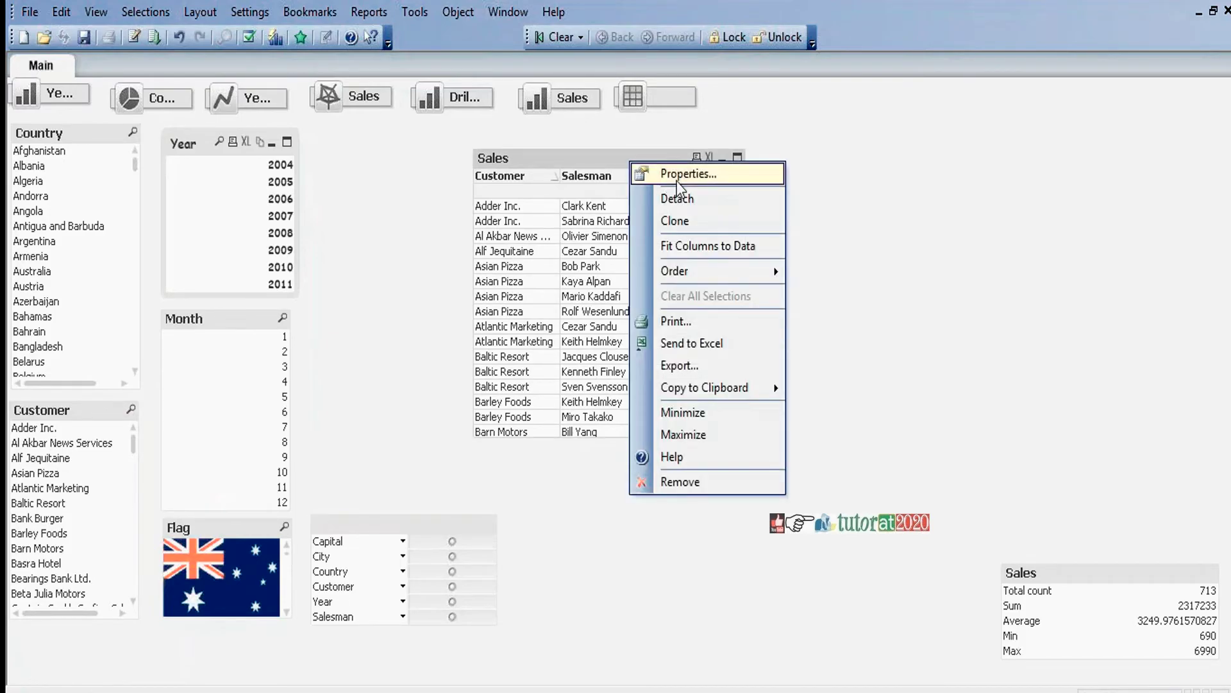
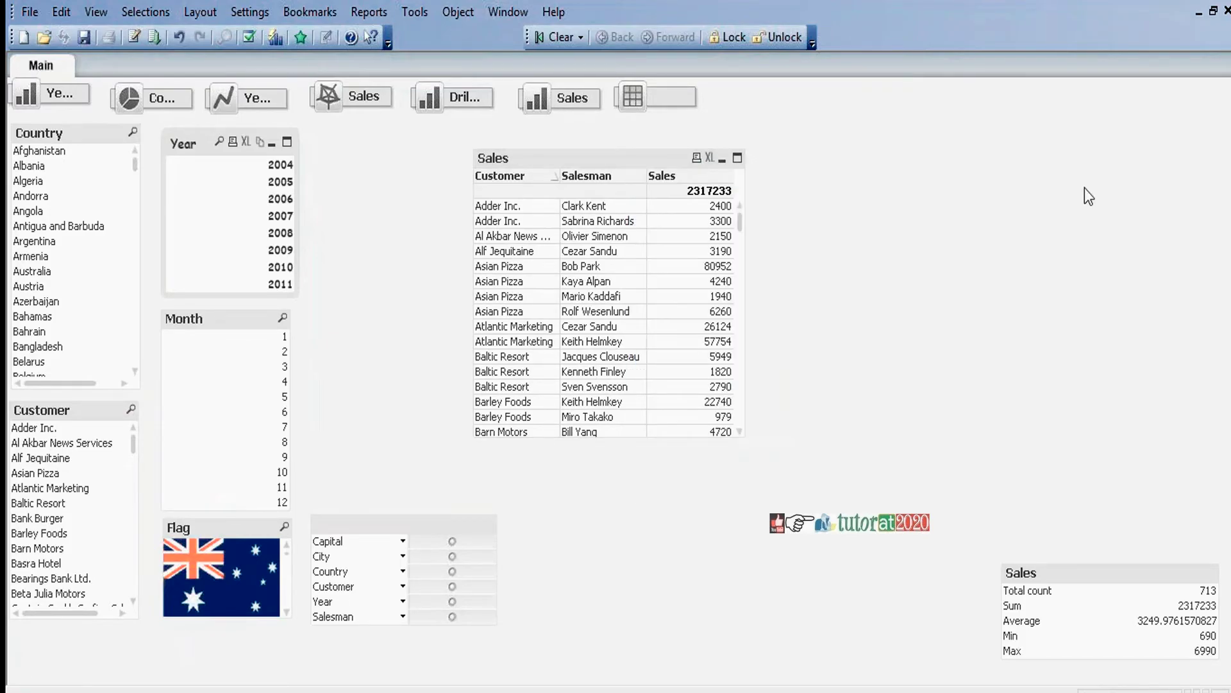
pyautogui.rightClick(583, 163)
pyautogui.click(655, 175)
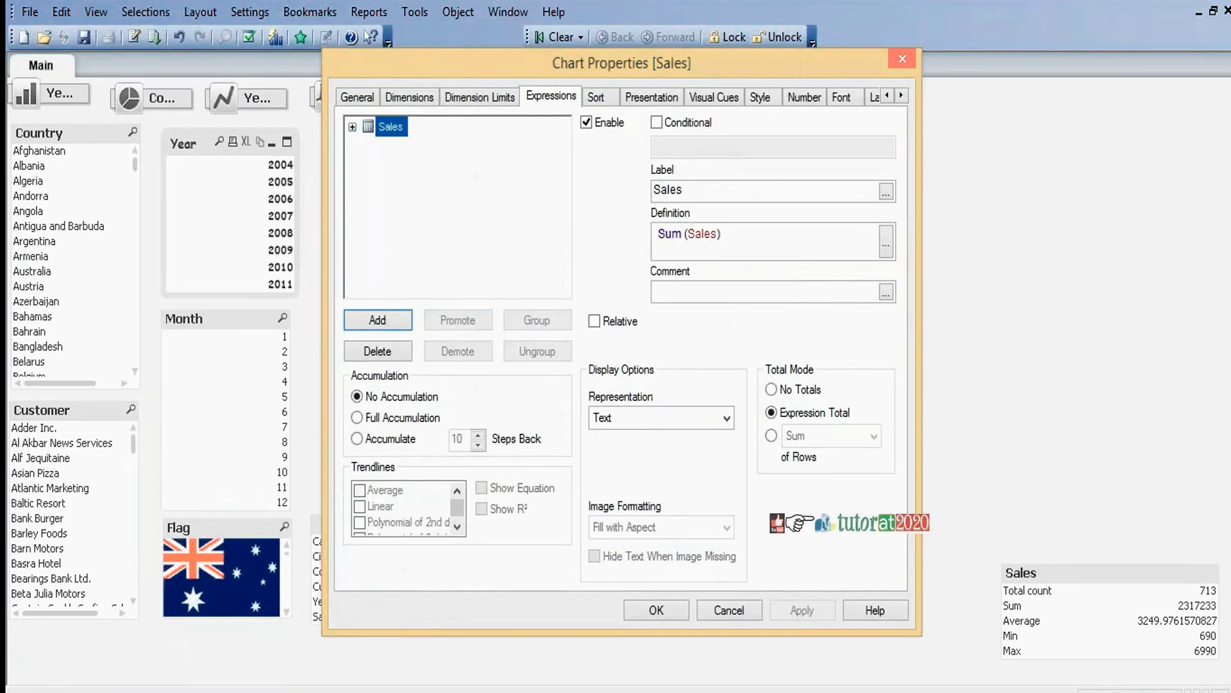
pyautogui.click(395, 324)
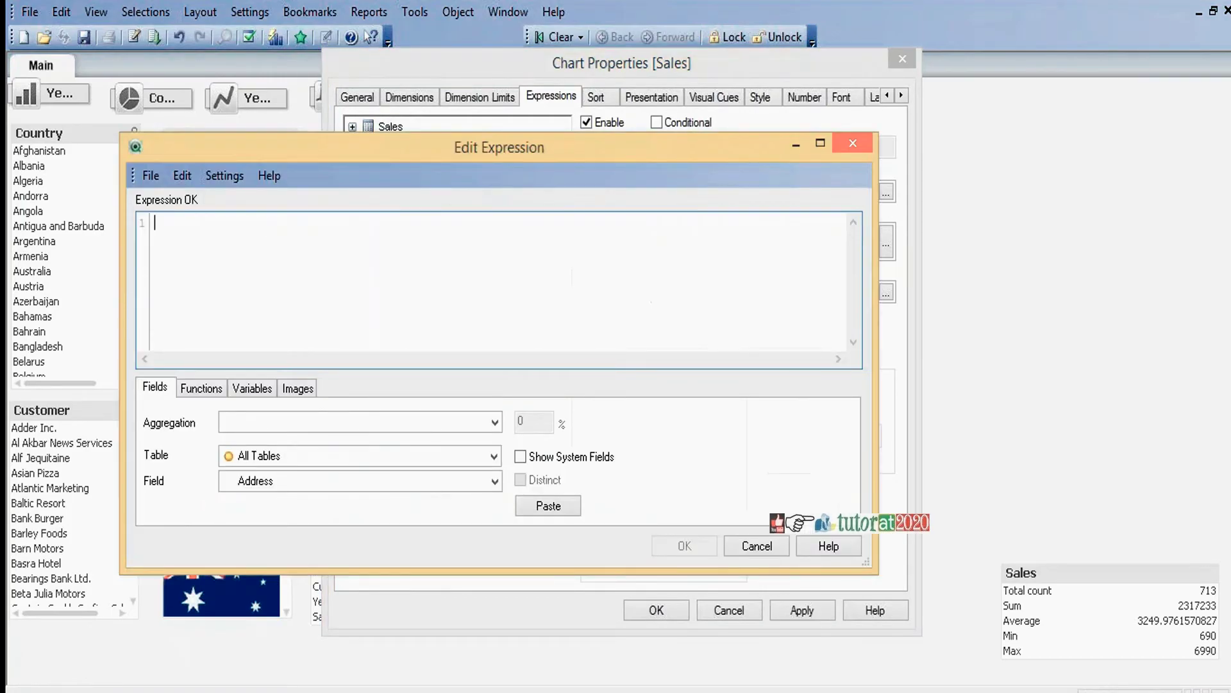
pyautogui.click(495, 422)
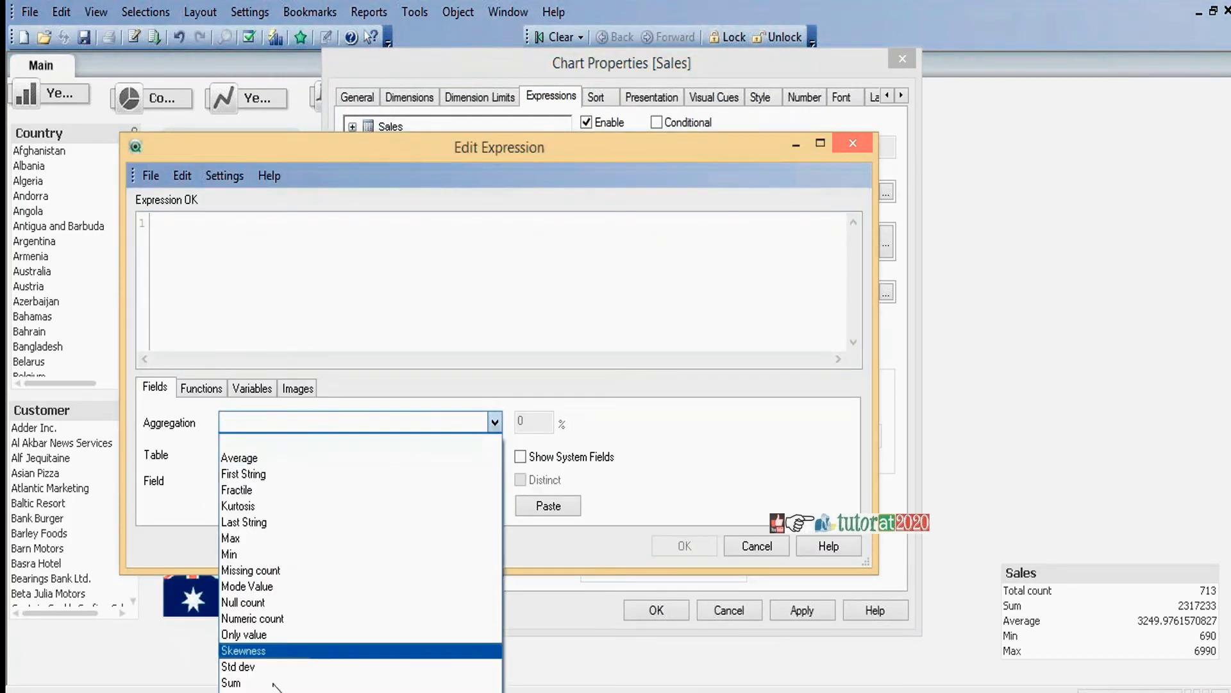
pyautogui.click(257, 682)
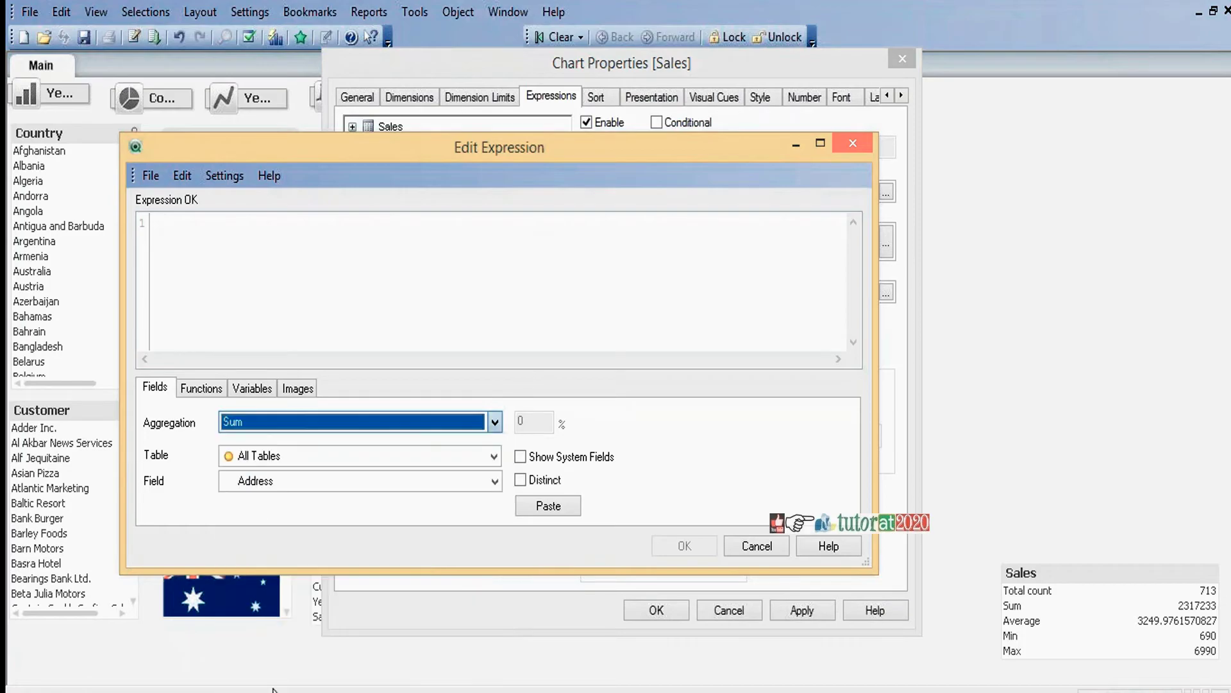
pyautogui.click(497, 483)
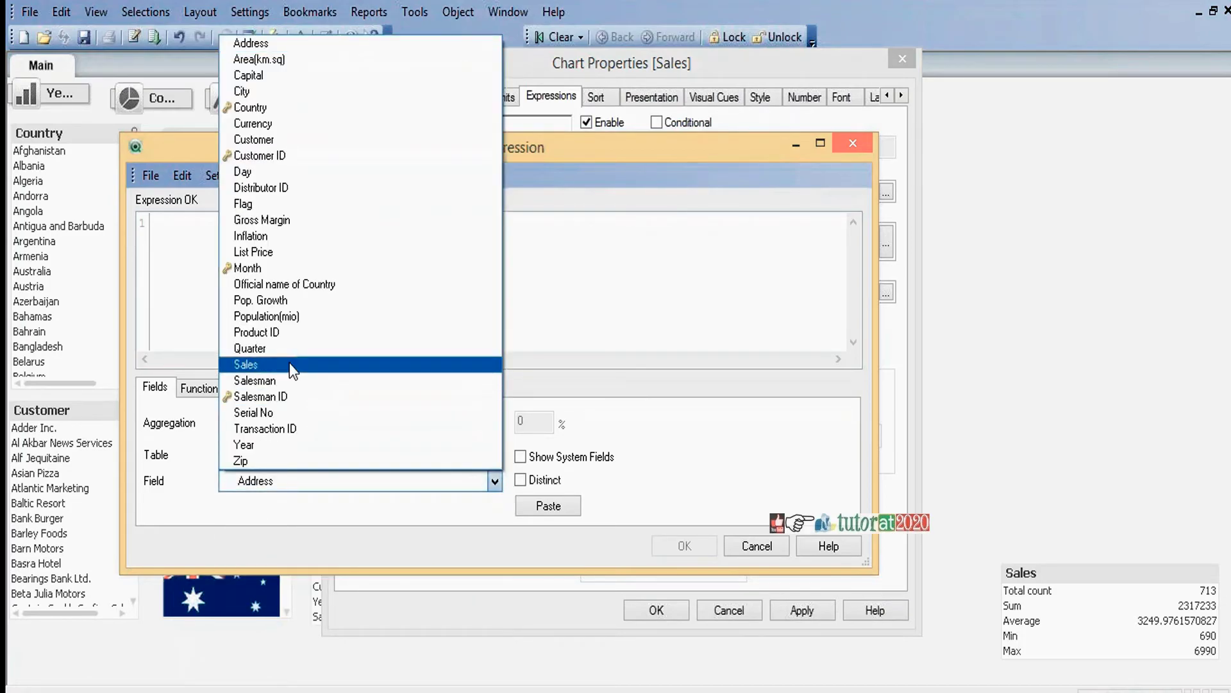
pyautogui.click(290, 364)
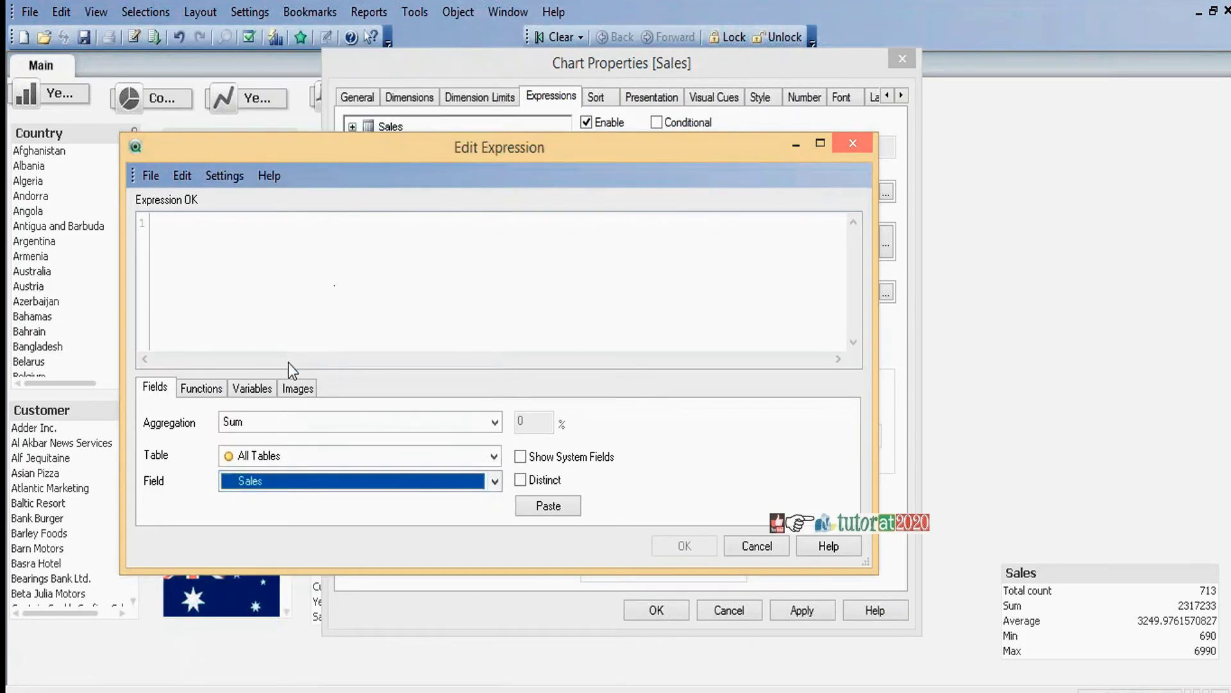
pyautogui.click(542, 506)
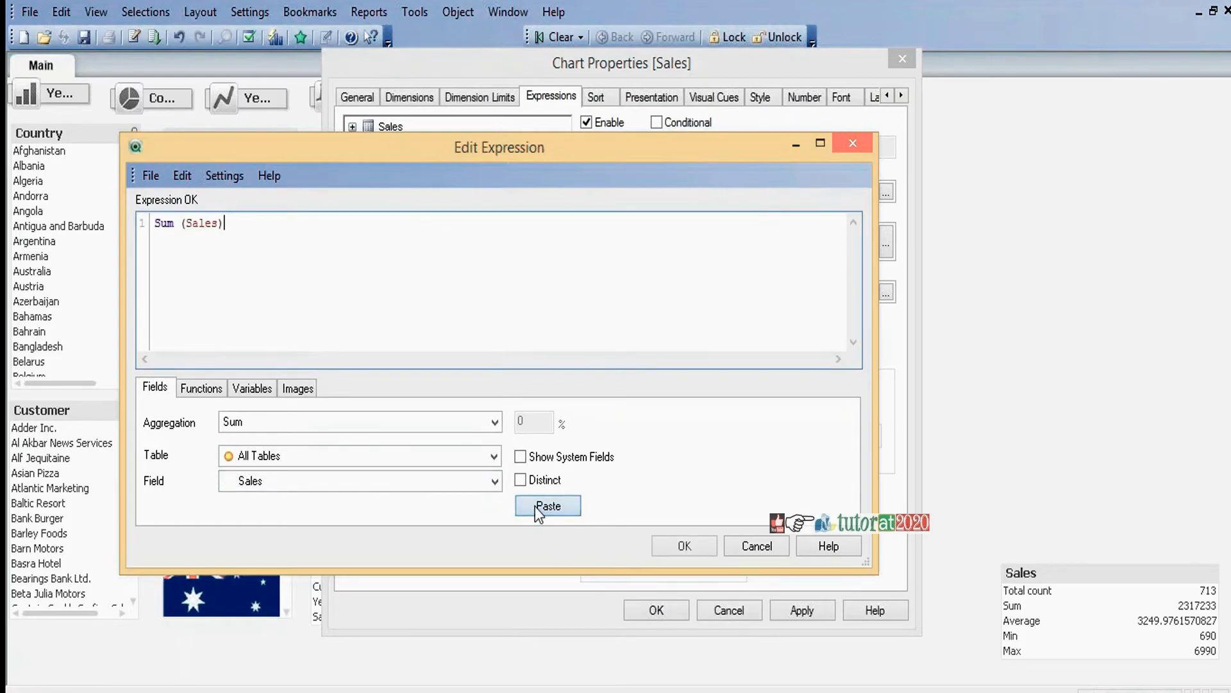
pyautogui.click(684, 546)
# - Label the second expression Sales %, make it relative and apply the changes to the table
pyautogui.click(720, 191)
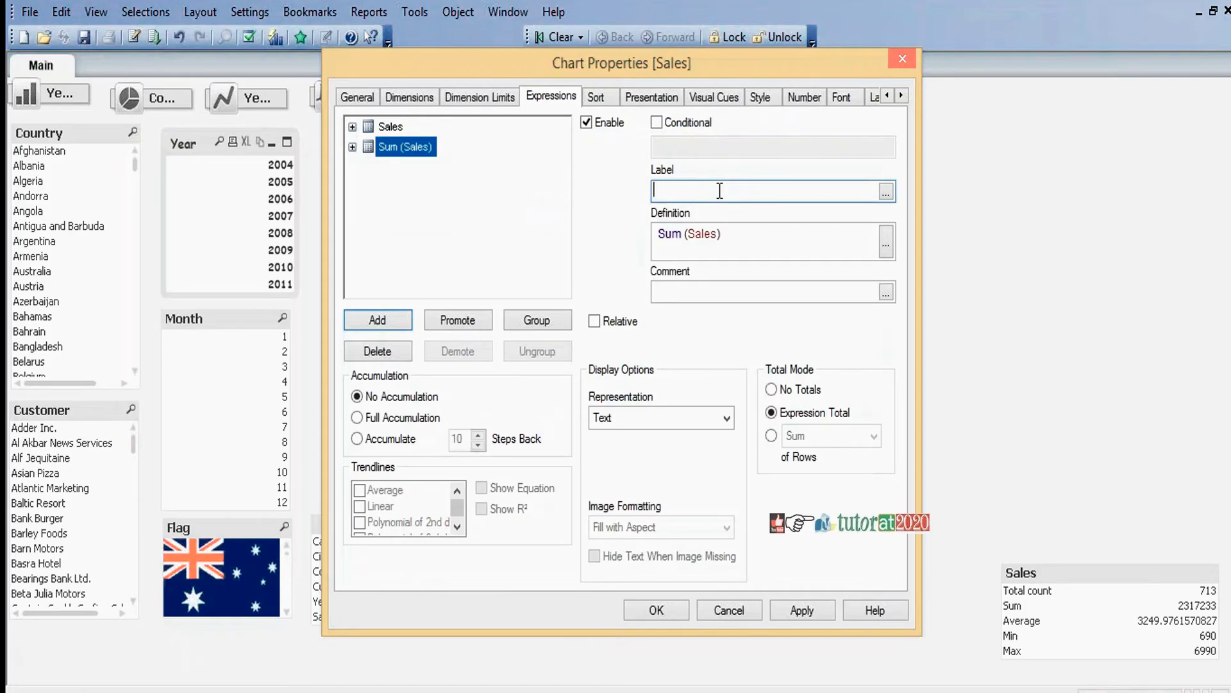
pyautogui.write('Sales')
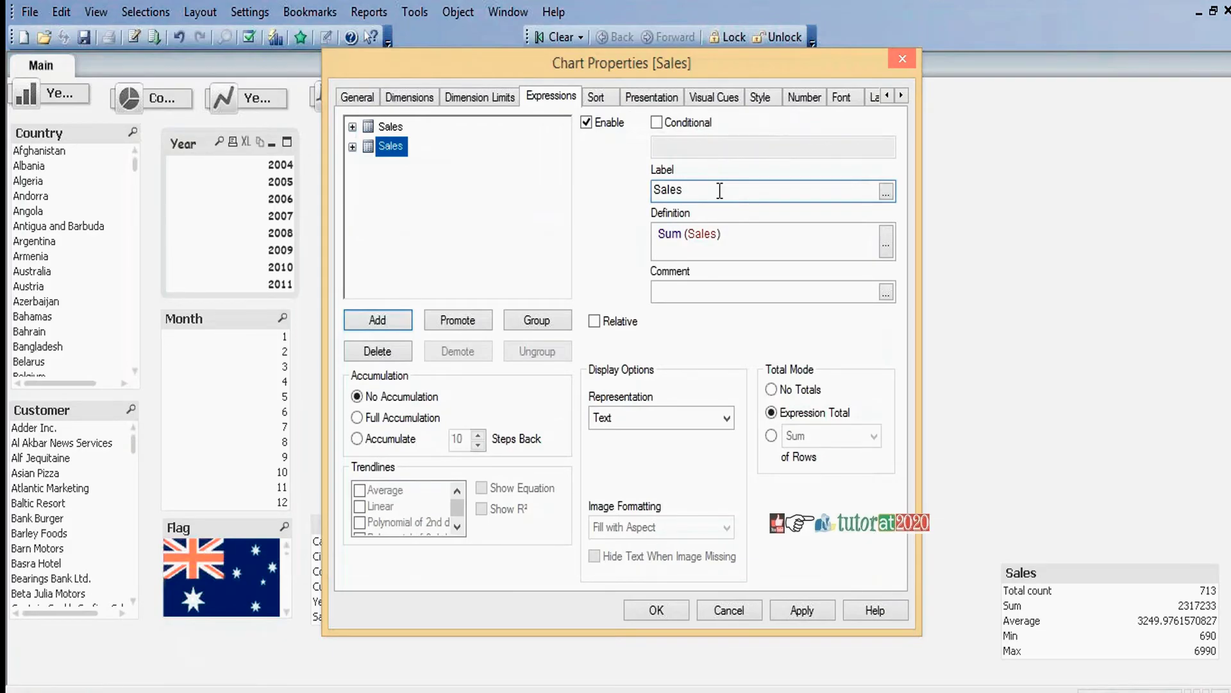
pyautogui.write('%')
pyautogui.click(595, 322)
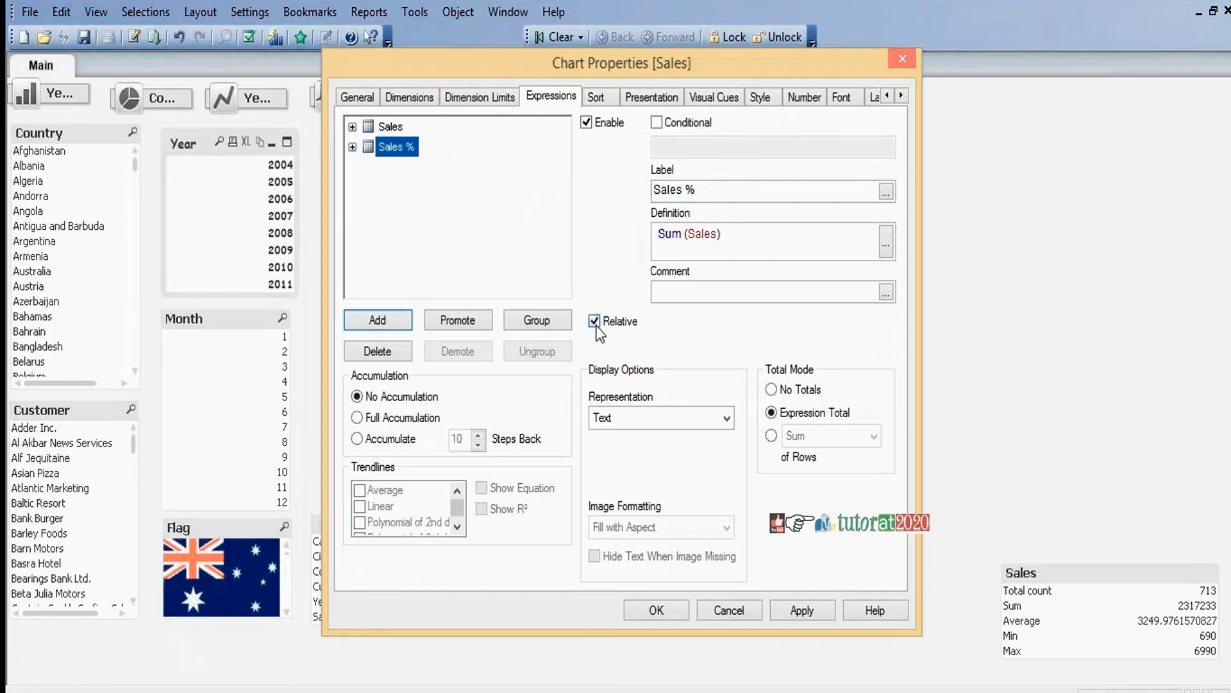
pyautogui.click(790, 606)
pyautogui.click(656, 617)
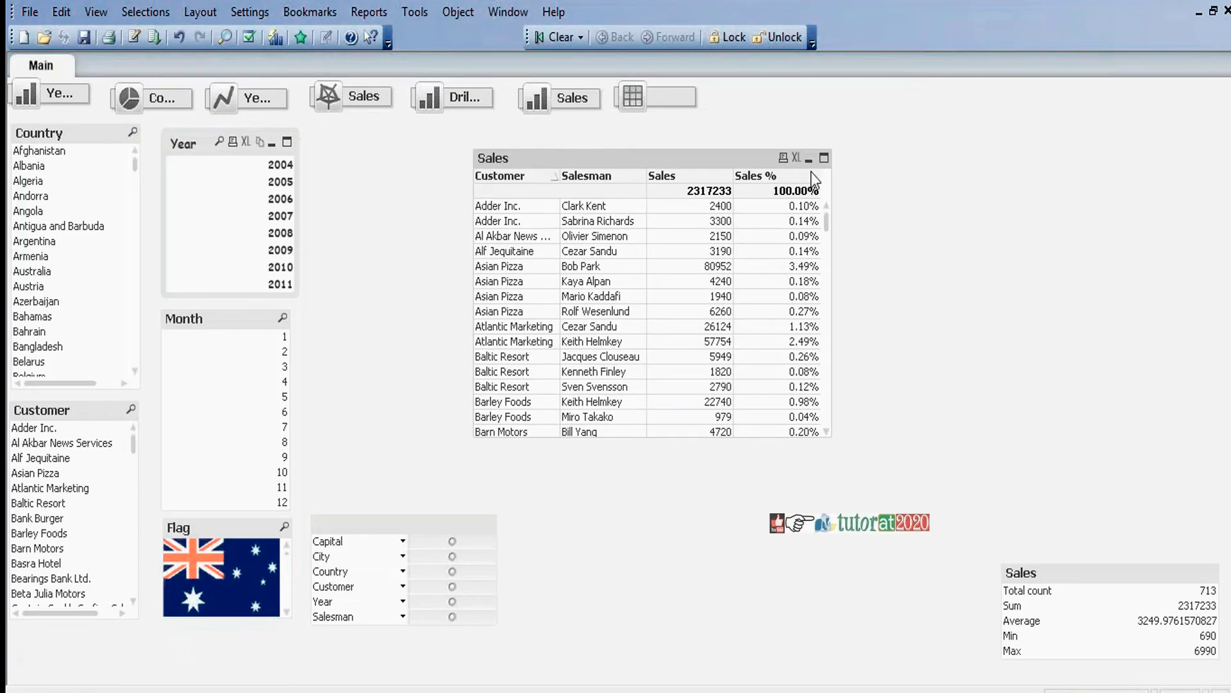
# - Sort the table by Customer descending, Salesman ascending and Sales ascending in turn, ending with Customer in ascending order
pyautogui.click(367, 202)
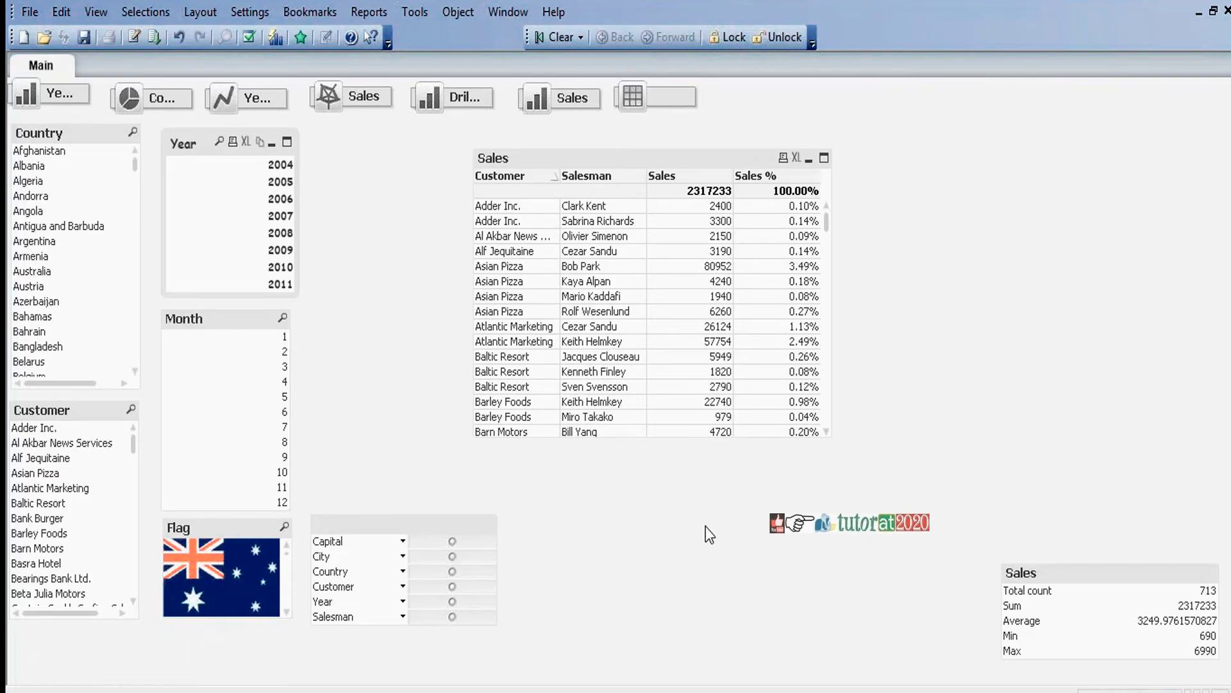
pyautogui.click(514, 181)
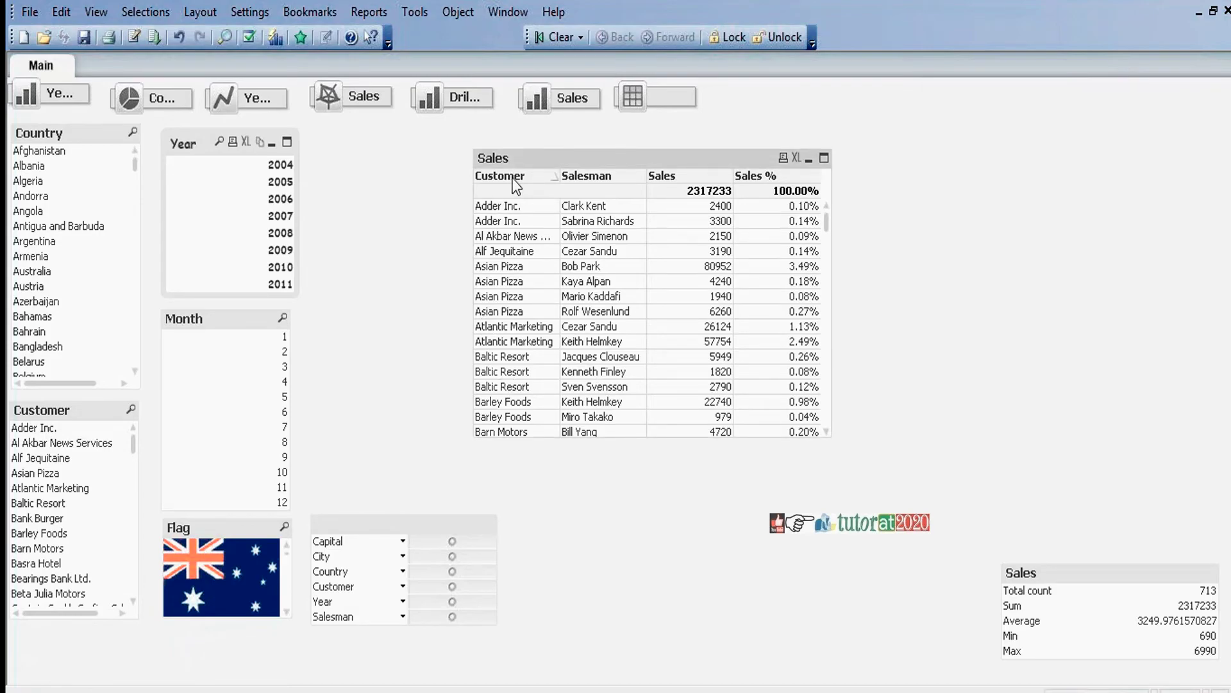
pyautogui.click(514, 181)
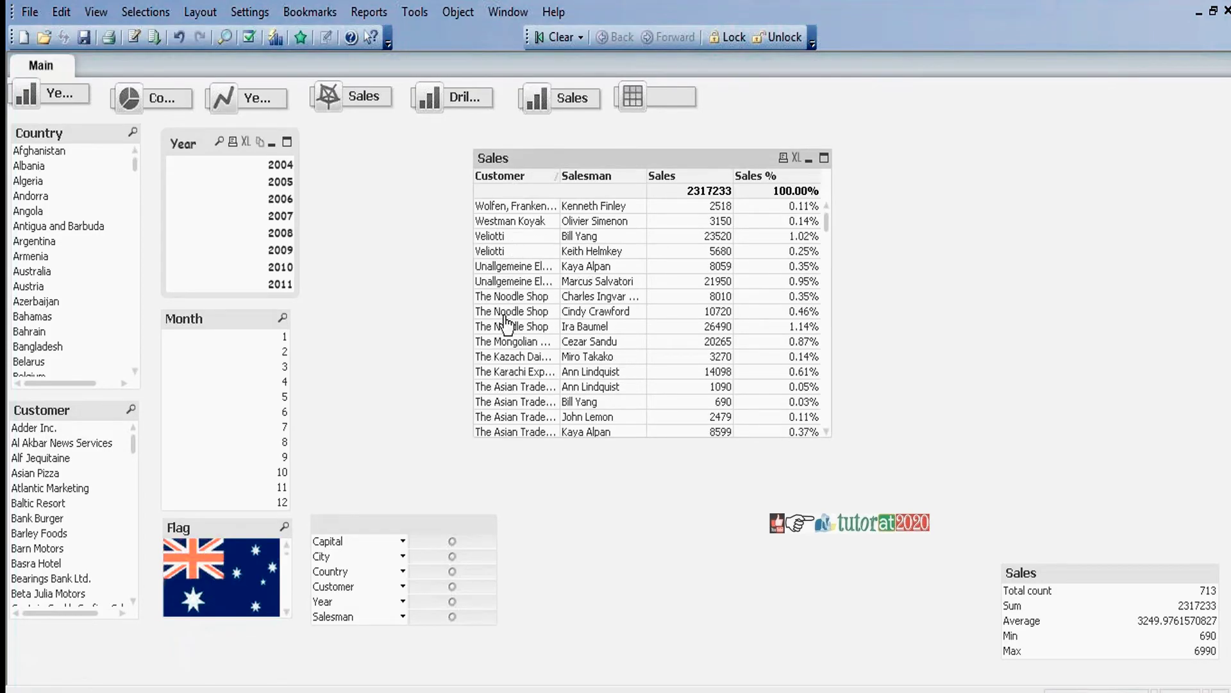
pyautogui.click(584, 180)
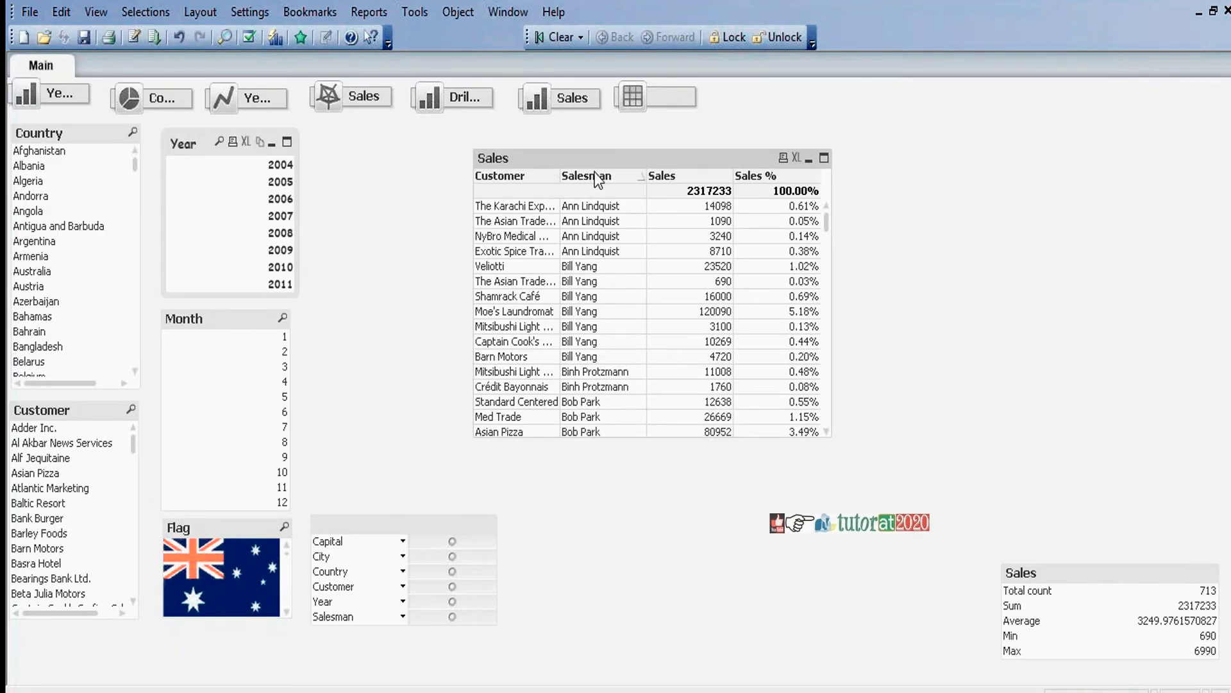
pyautogui.click(685, 179)
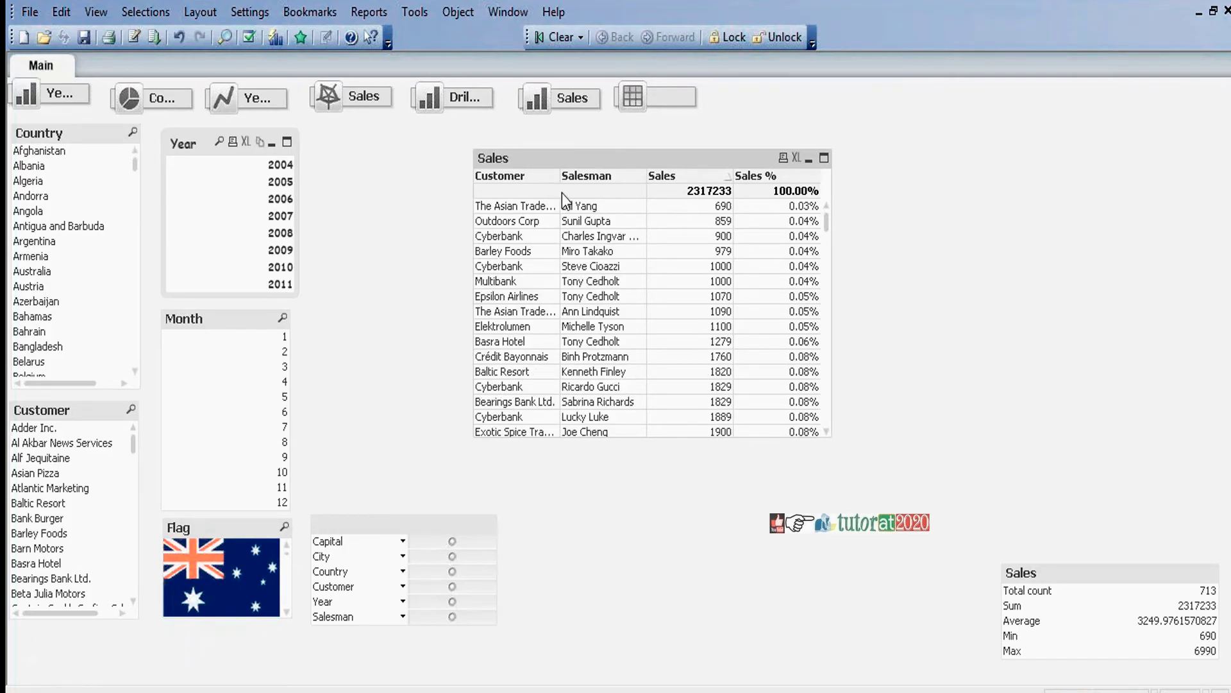
pyautogui.click(505, 174)
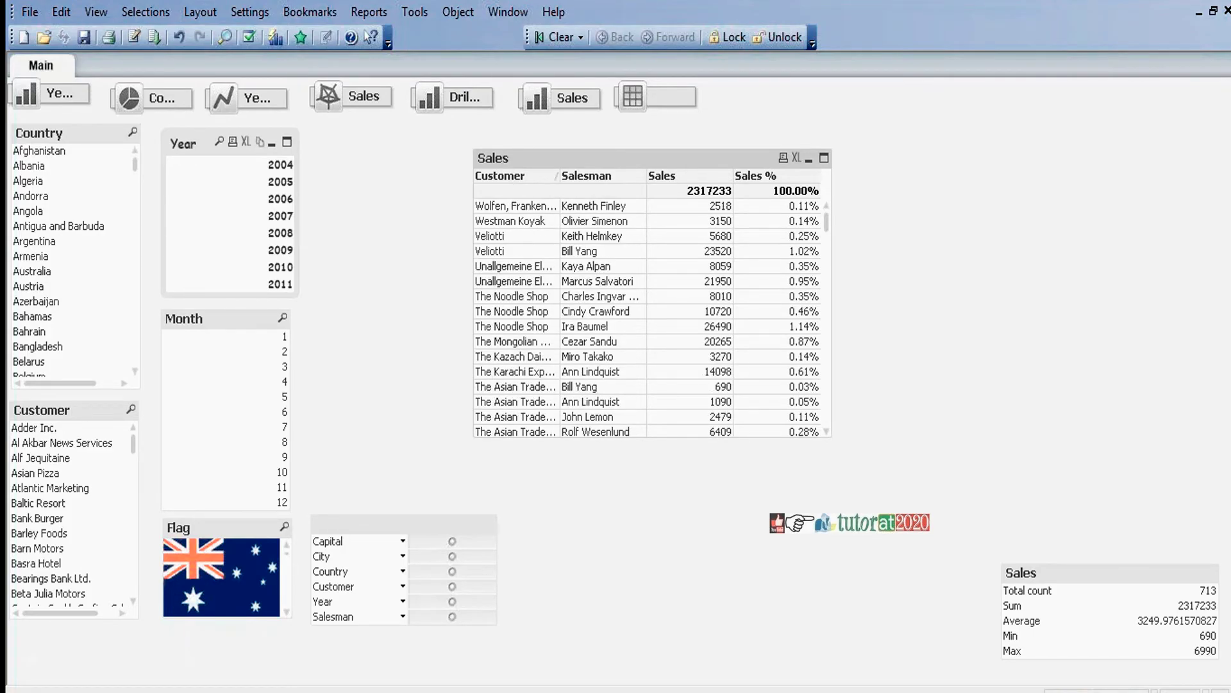
pyautogui.click(505, 175)
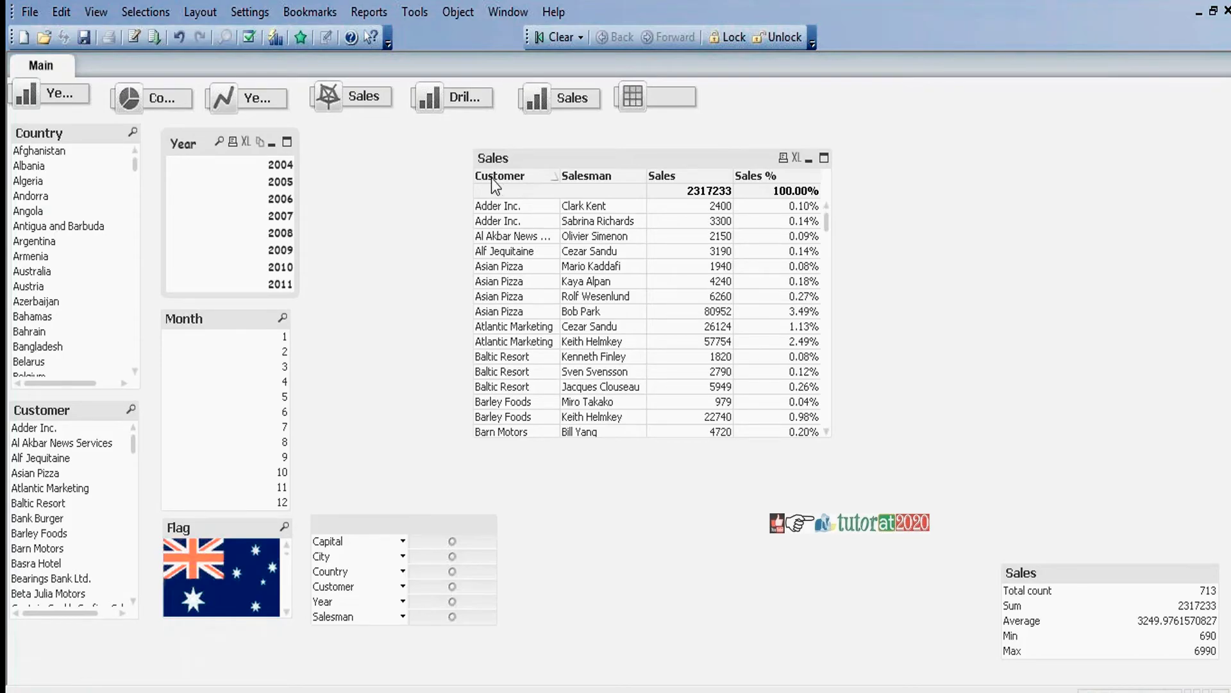
# - Move the Customer column of the Sales table between the Sales and Sales % columns
pyautogui.moveTo(501, 179)
pyautogui.mouseDown()
pyautogui.moveTo(567, 204)
pyautogui.moveTo(781, 186)
pyautogui.moveTo(760, 188)
pyautogui.mouseUp()
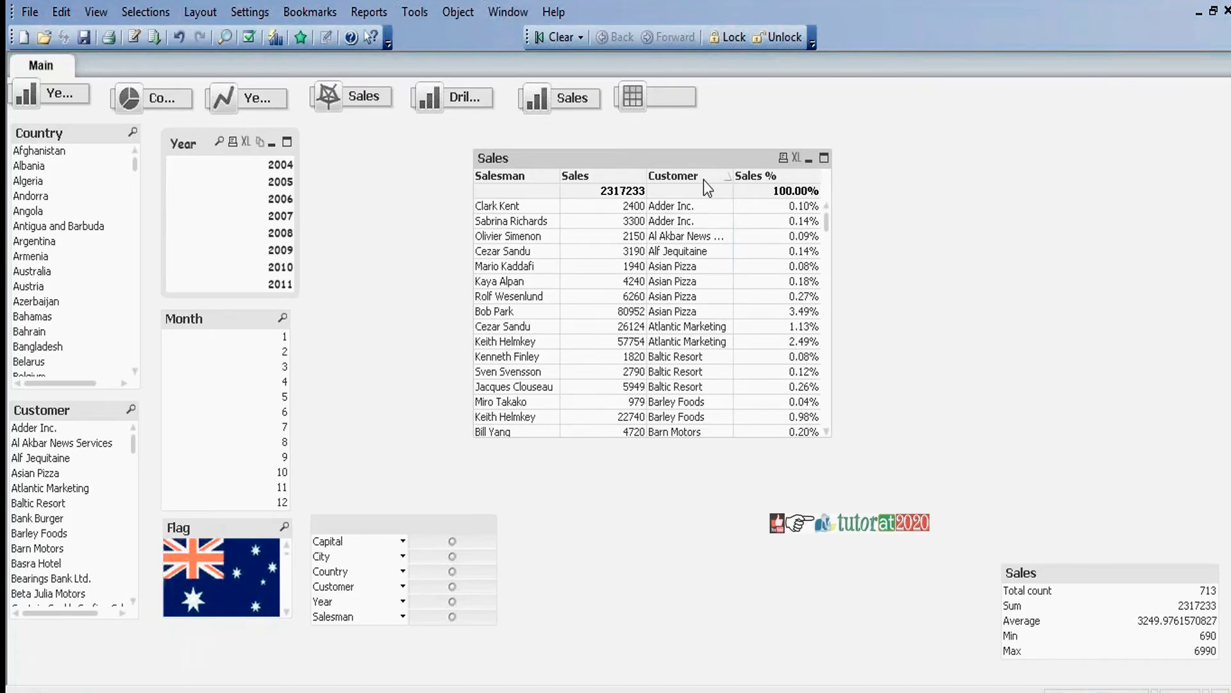
# - Move the Customer column back to the front of the Sales table and shift the table further right on the sheet
pyautogui.moveTo(710, 180); pyautogui.dragTo(490, 190)
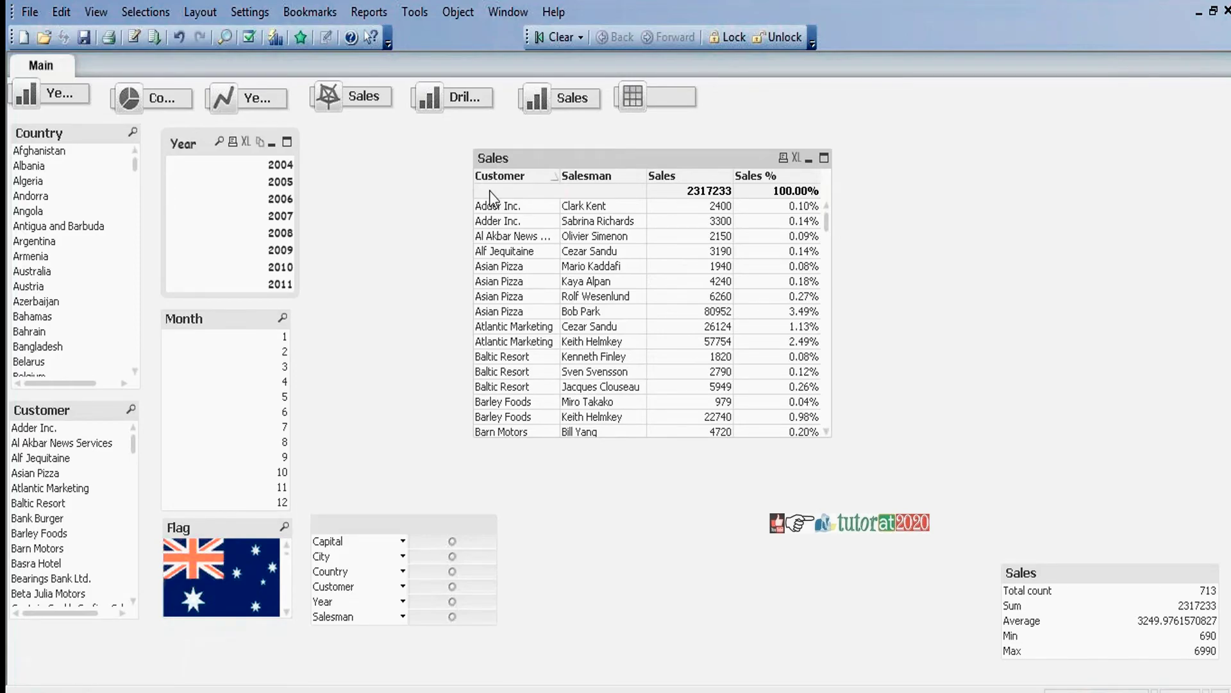
pyautogui.moveTo(500, 158); pyautogui.dragTo(668, 141)
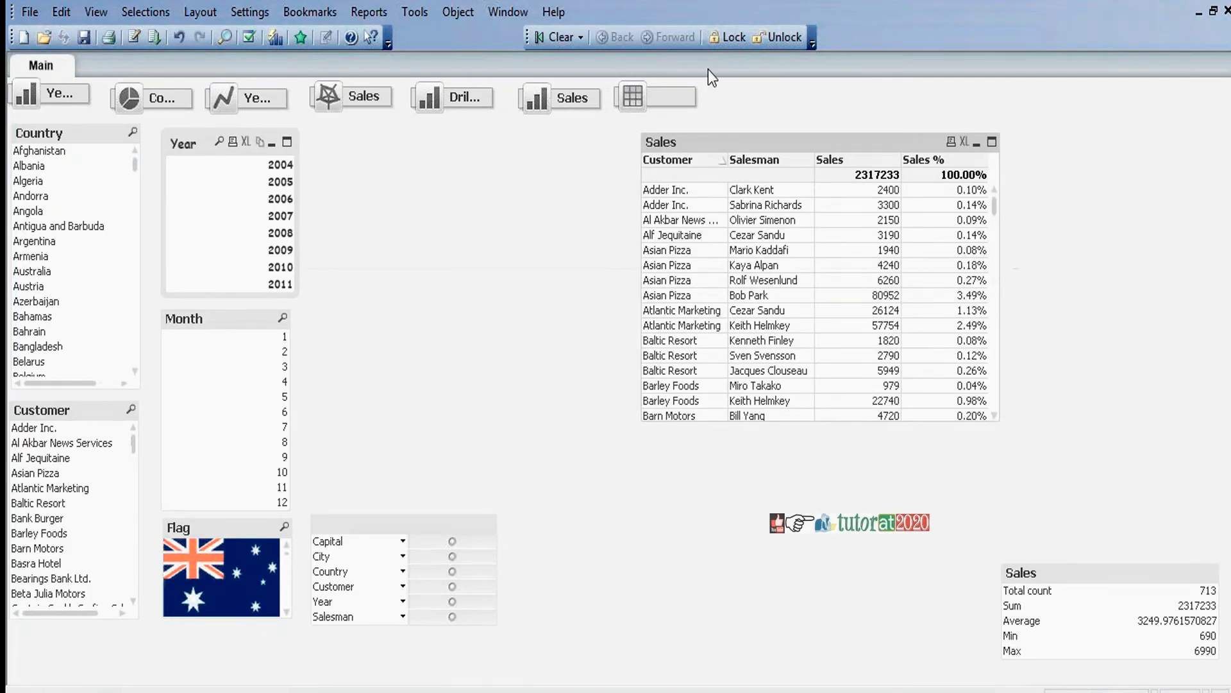
# - Hide the Customer column of the Sales table through its presentation properties
pyautogui.rightClick(772, 148)
pyautogui.click(855, 165)
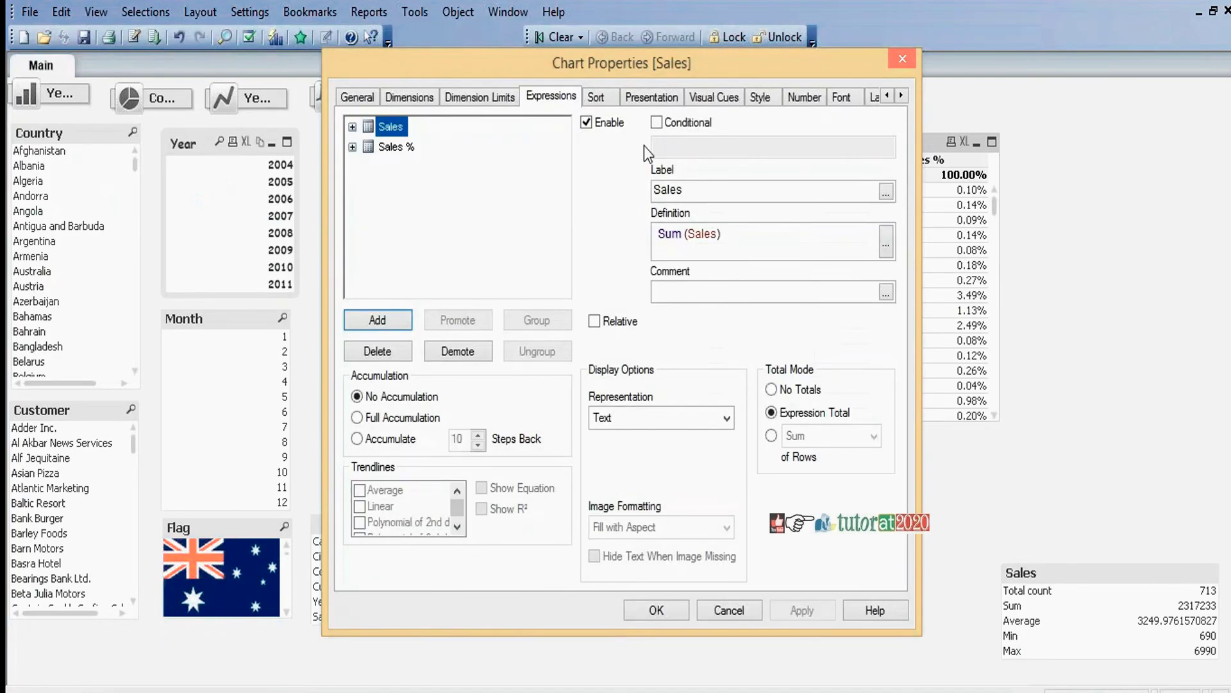
pyautogui.click(659, 101)
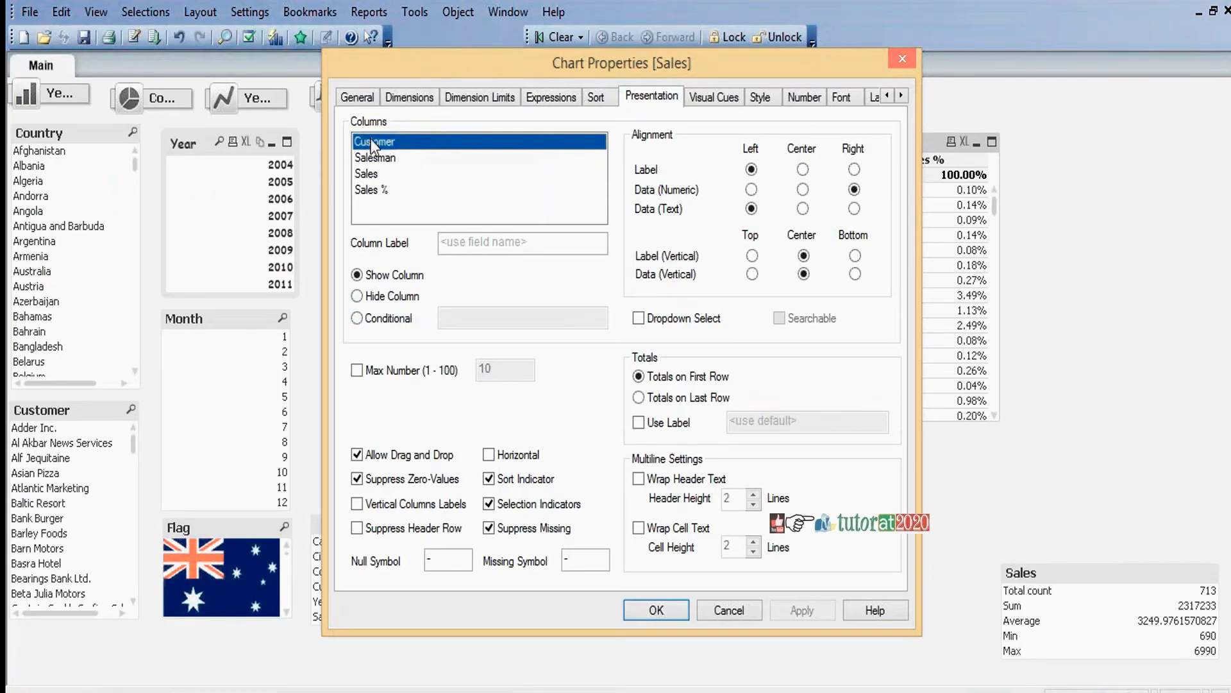
pyautogui.click(358, 296)
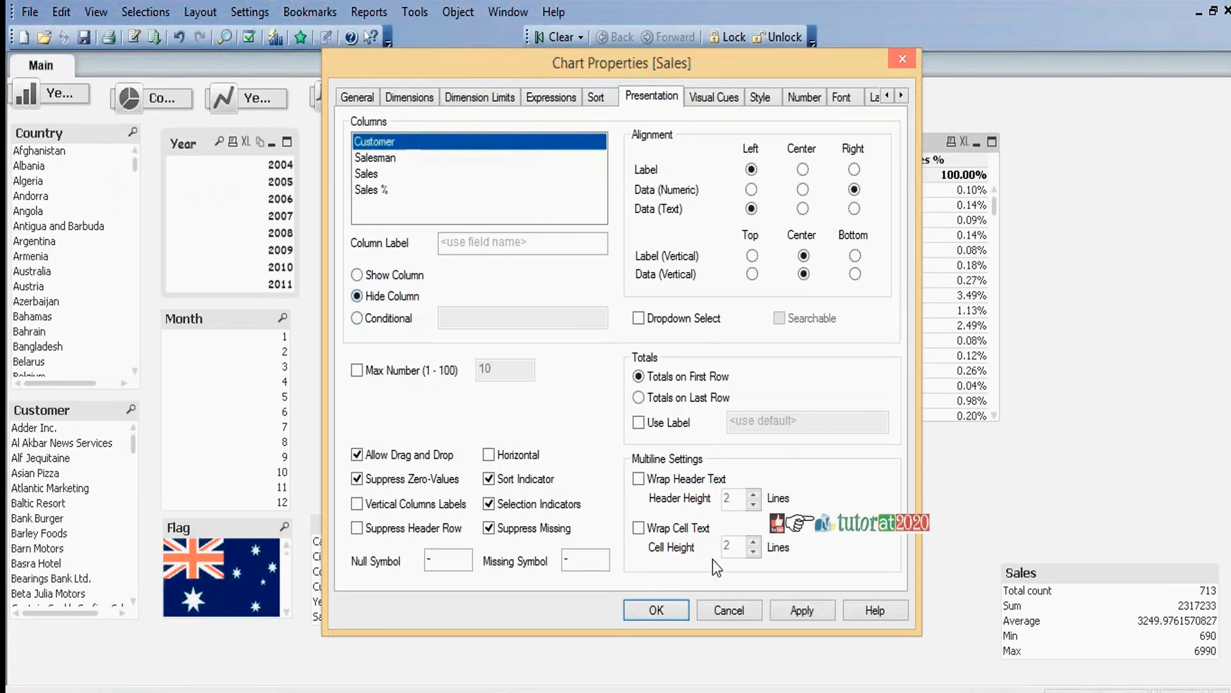
pyautogui.click(657, 609)
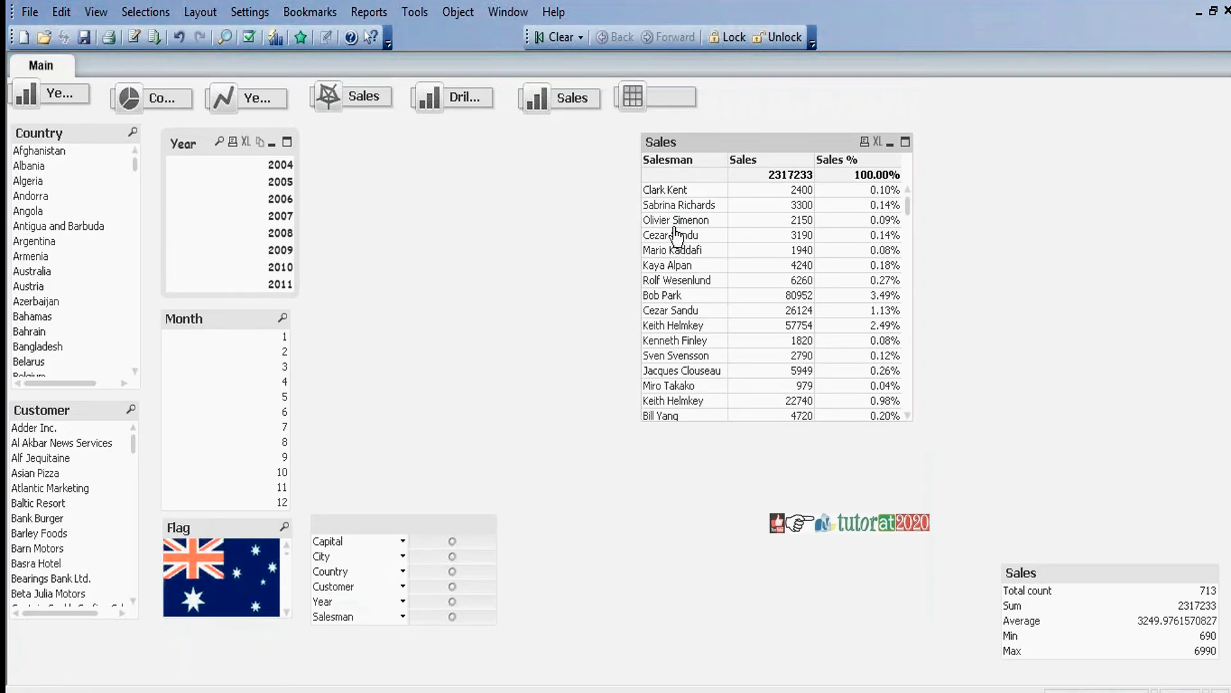
# - Show the Customer column again and move the Sales table further toward the sheet's right edge
pyautogui.rightClick(748, 143)
pyautogui.click(807, 156)
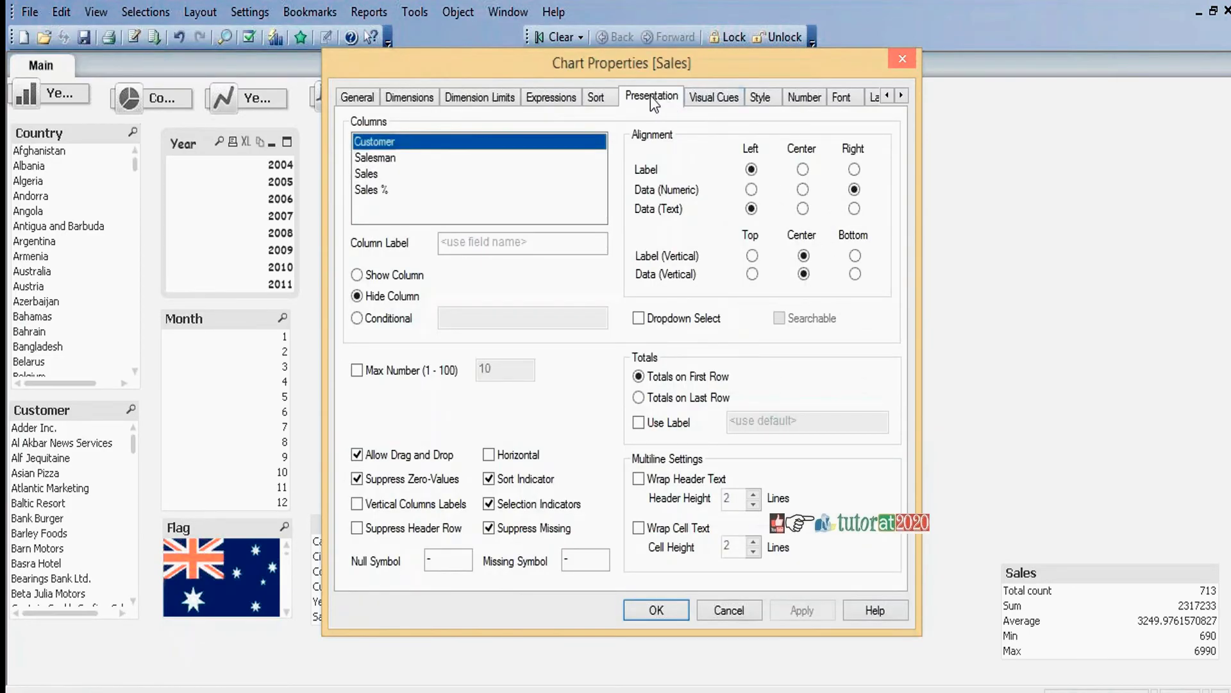
pyautogui.click(357, 275)
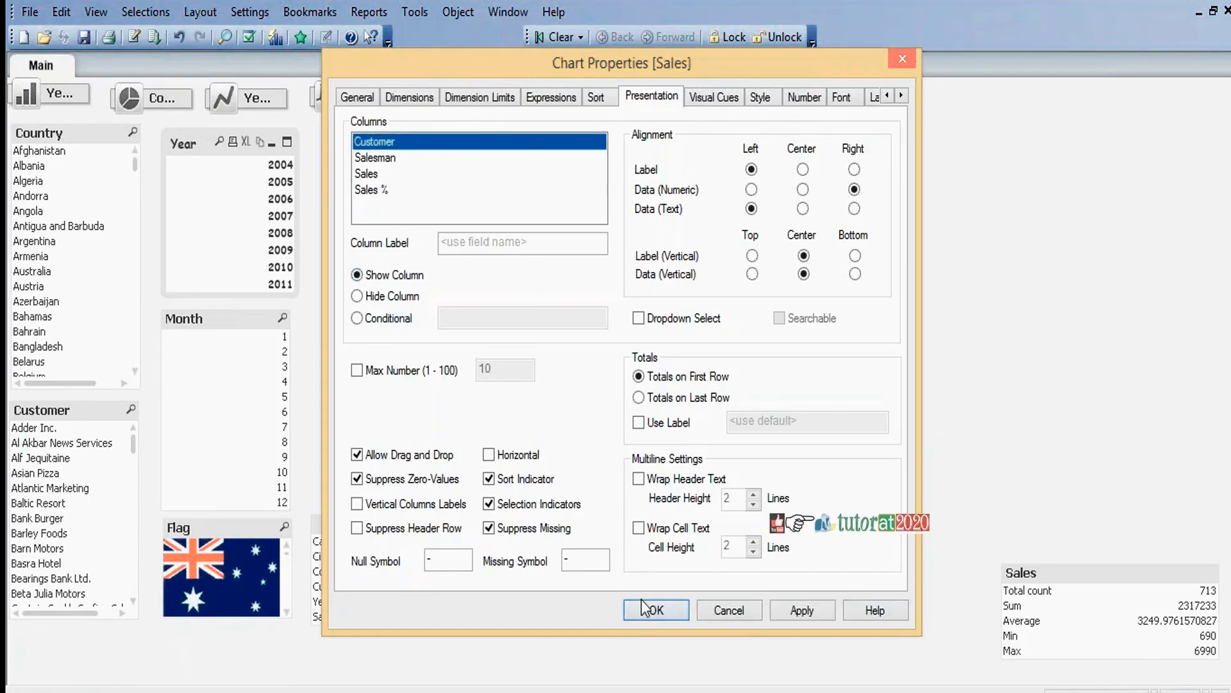
pyautogui.click(655, 614)
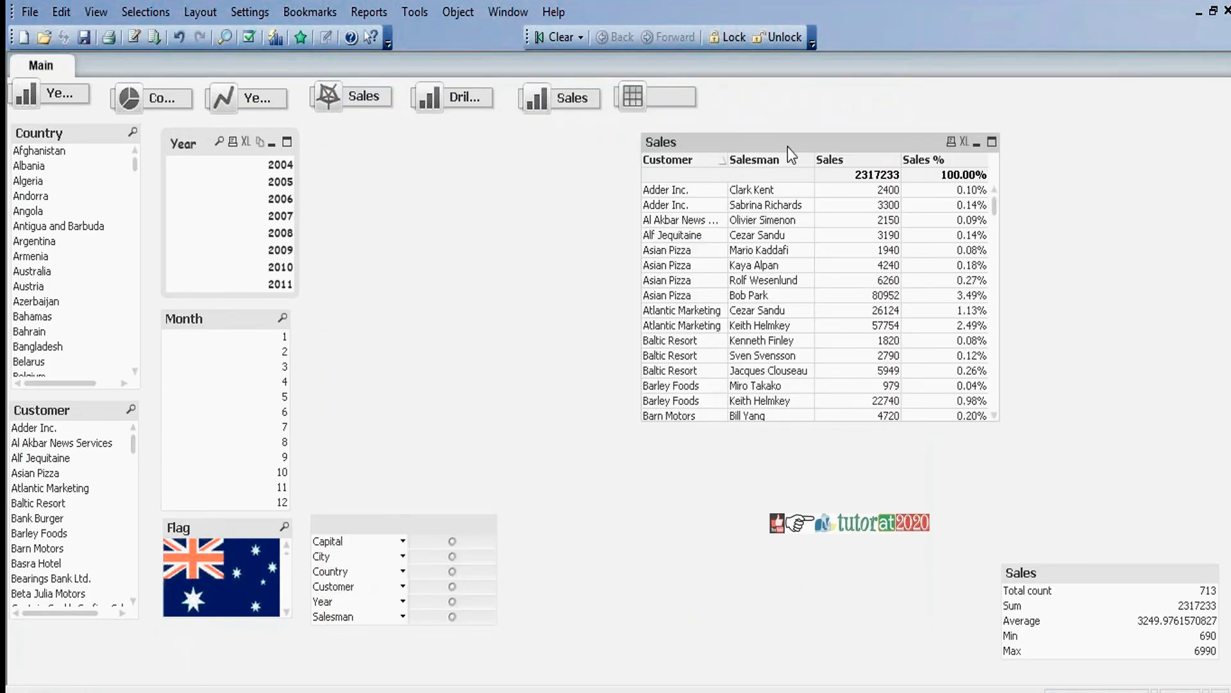
pyautogui.moveTo(787, 148); pyautogui.dragTo(949, 155)
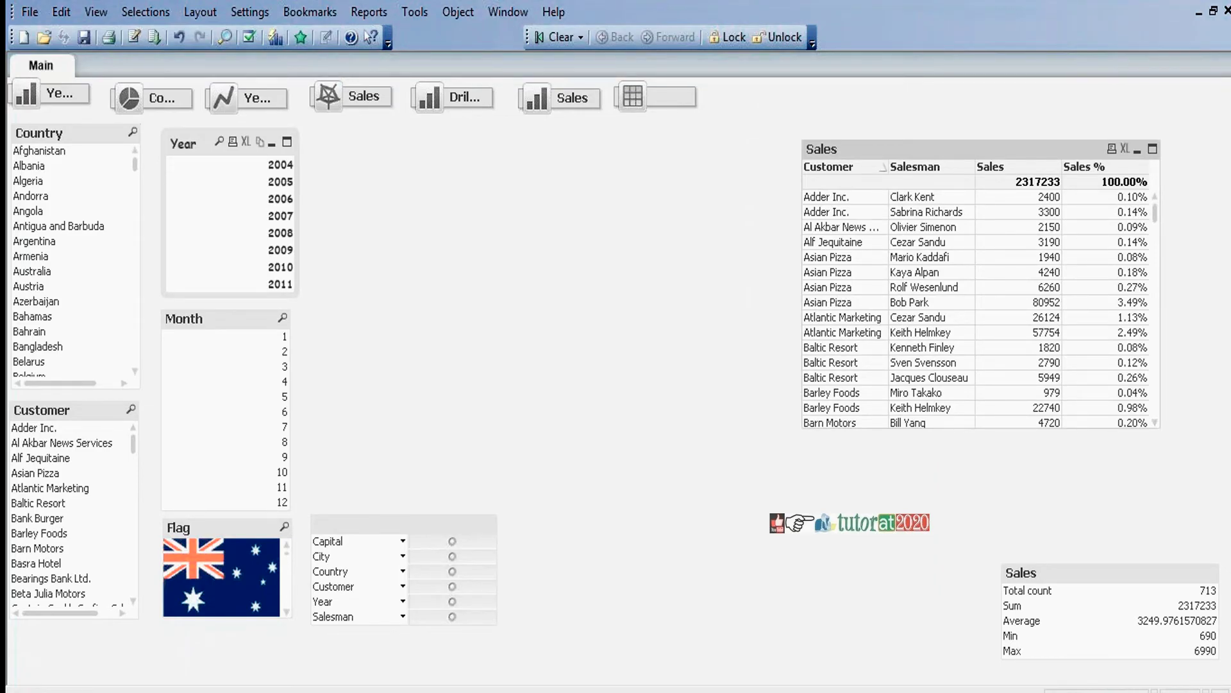
# - Make the Customer column of the Sales table display conditionally, using the condition Year=2011
pyautogui.rightClick(948, 154)
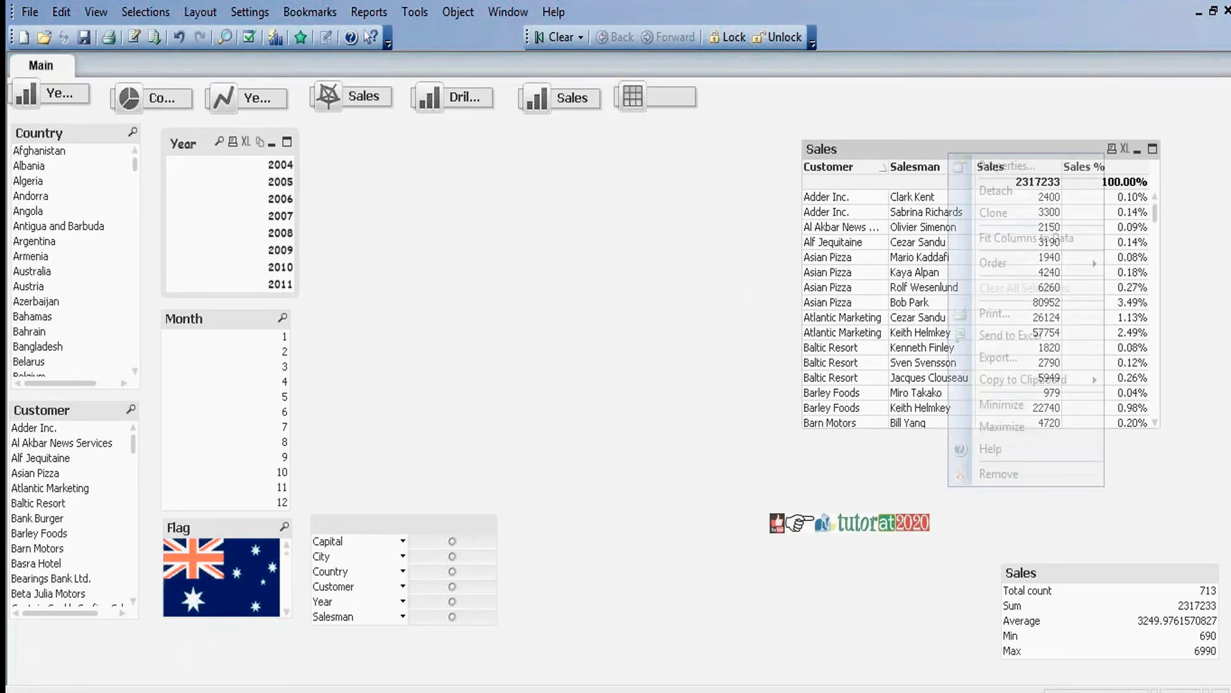
pyautogui.click(981, 168)
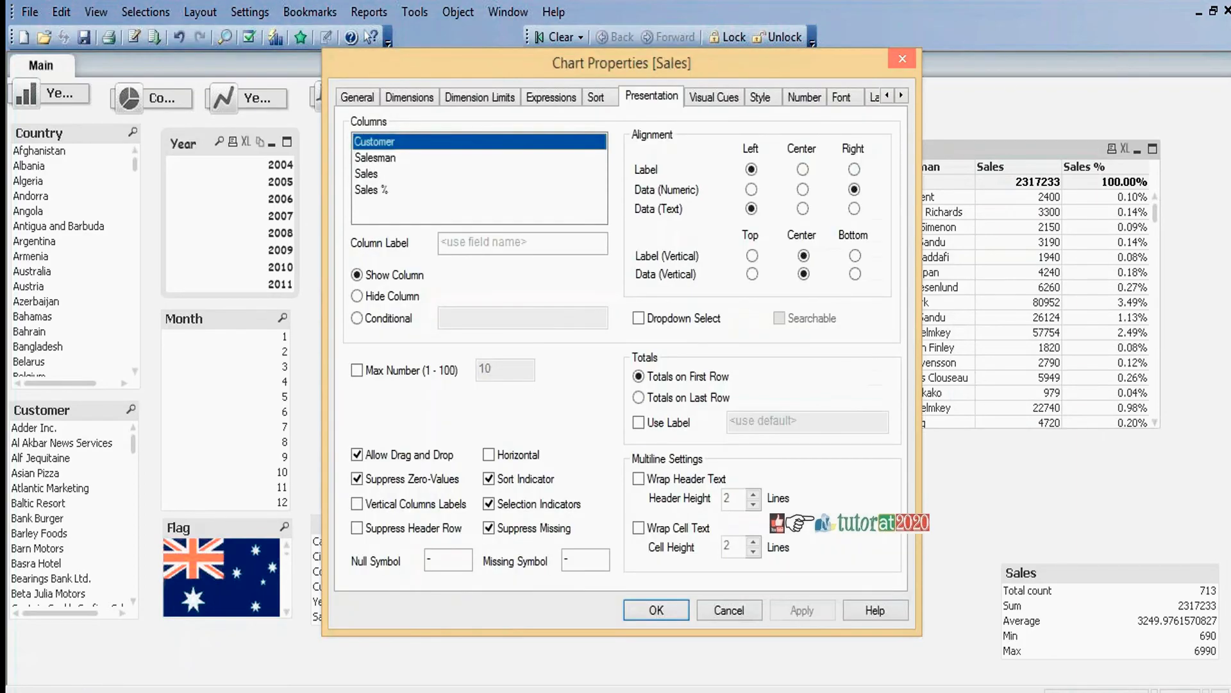
pyautogui.click(387, 318)
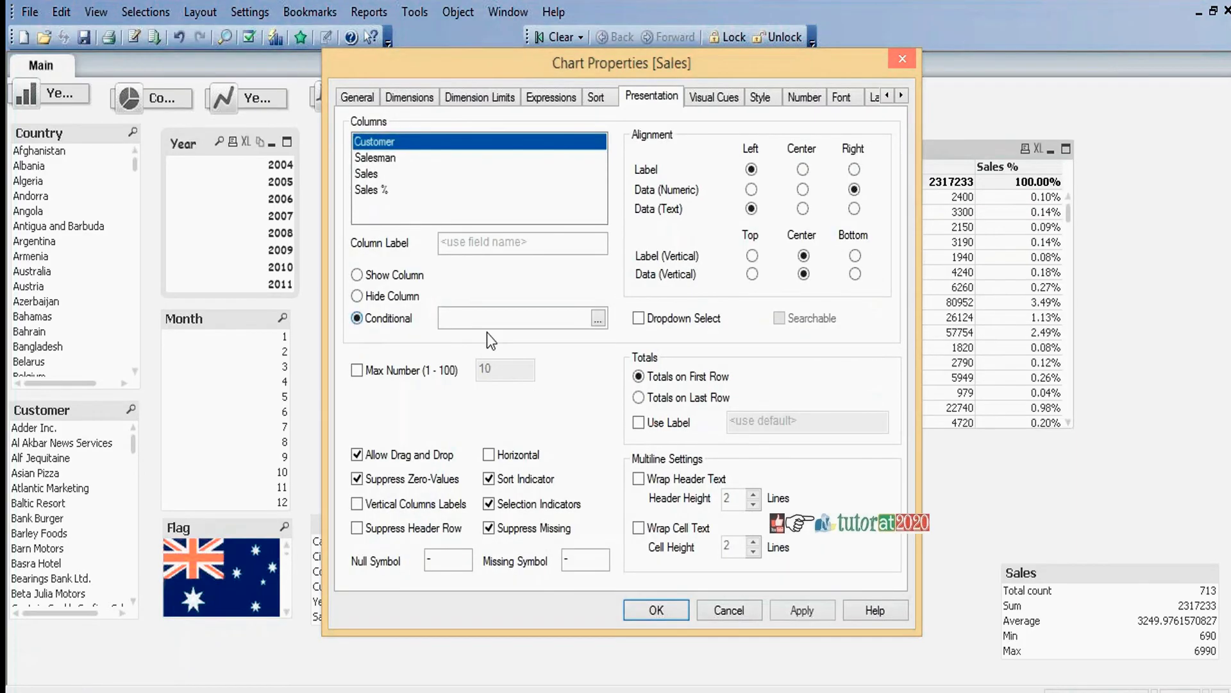
pyautogui.click(506, 315)
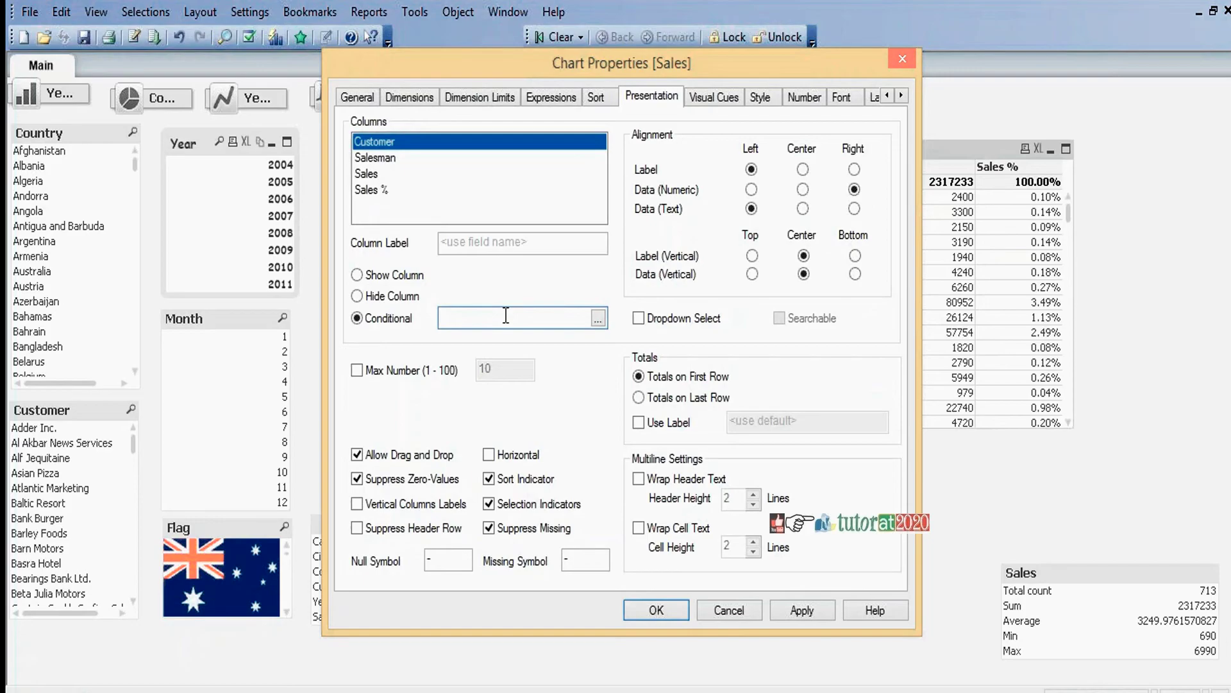
pyautogui.write('Y')
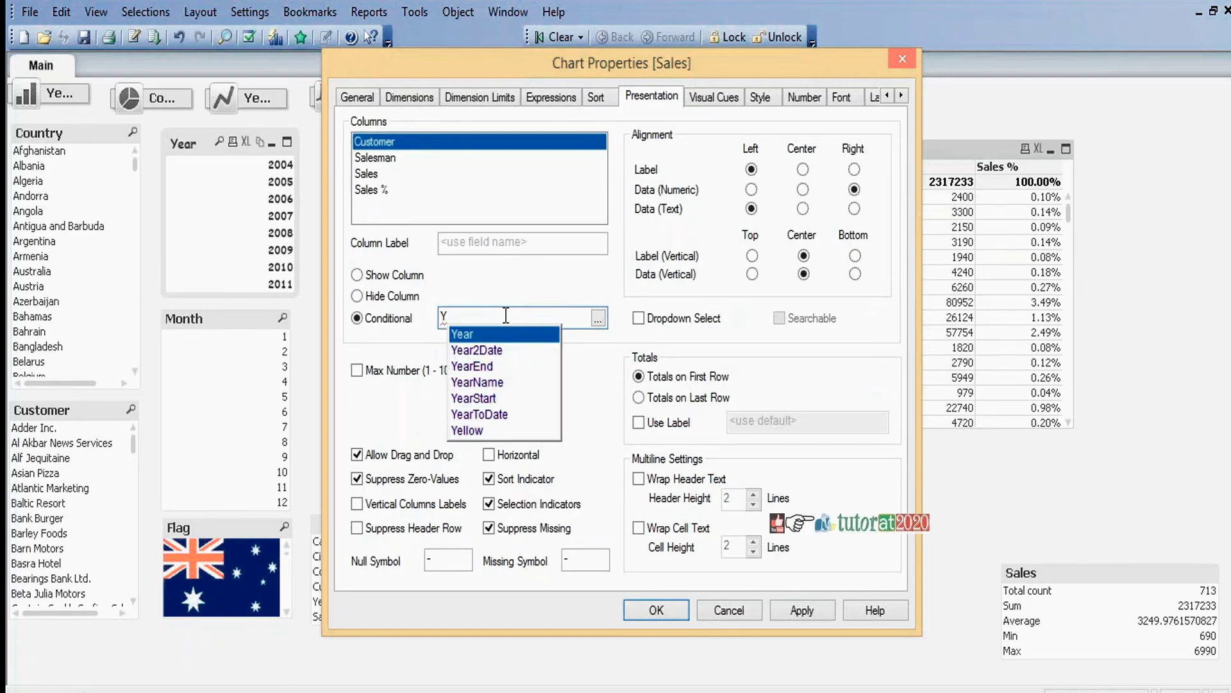
pyautogui.press('Return')
pyautogui.write('=')
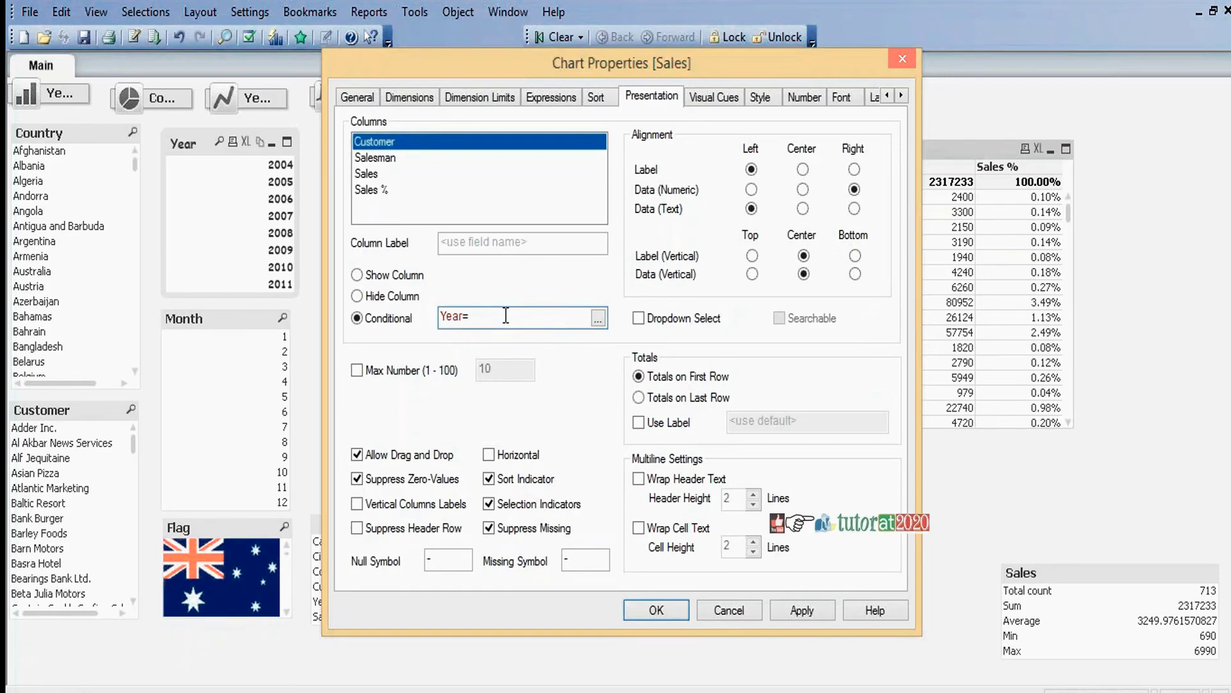
pyautogui.write('2011')
pyautogui.click(646, 614)
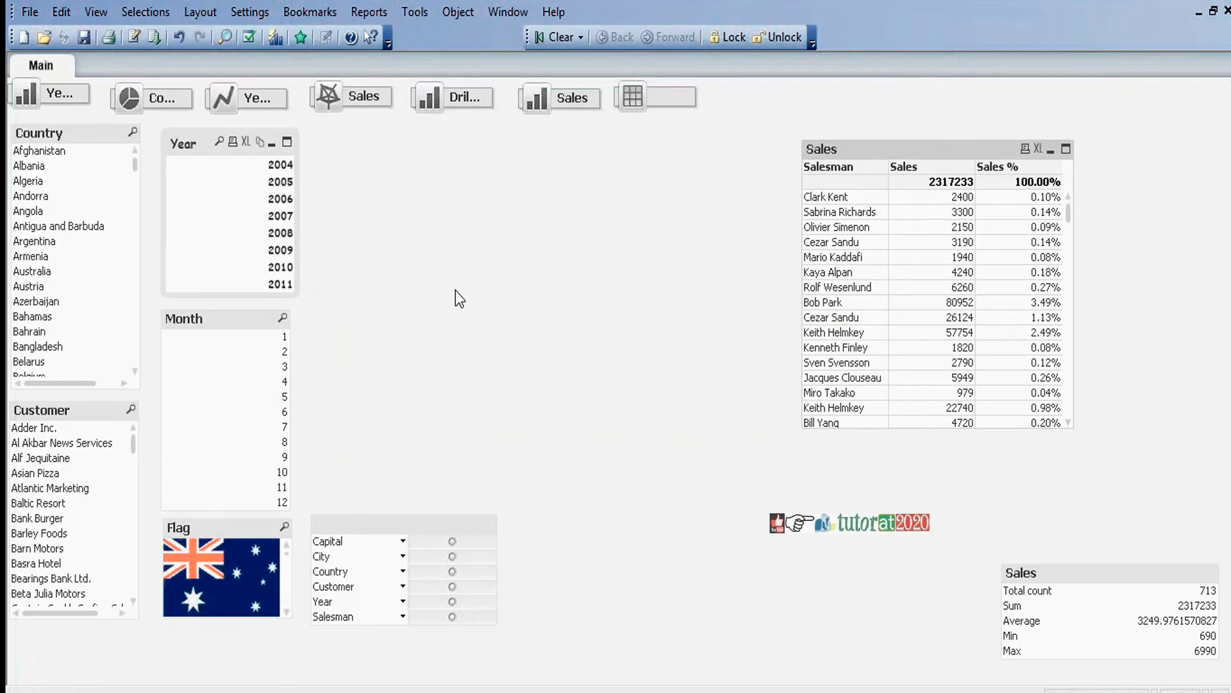
# - Check the Customer column's condition by selecting 2011 and several other years in turn, including 2008, 2004 and 2009, and clear the selections
pyautogui.click(280, 284)
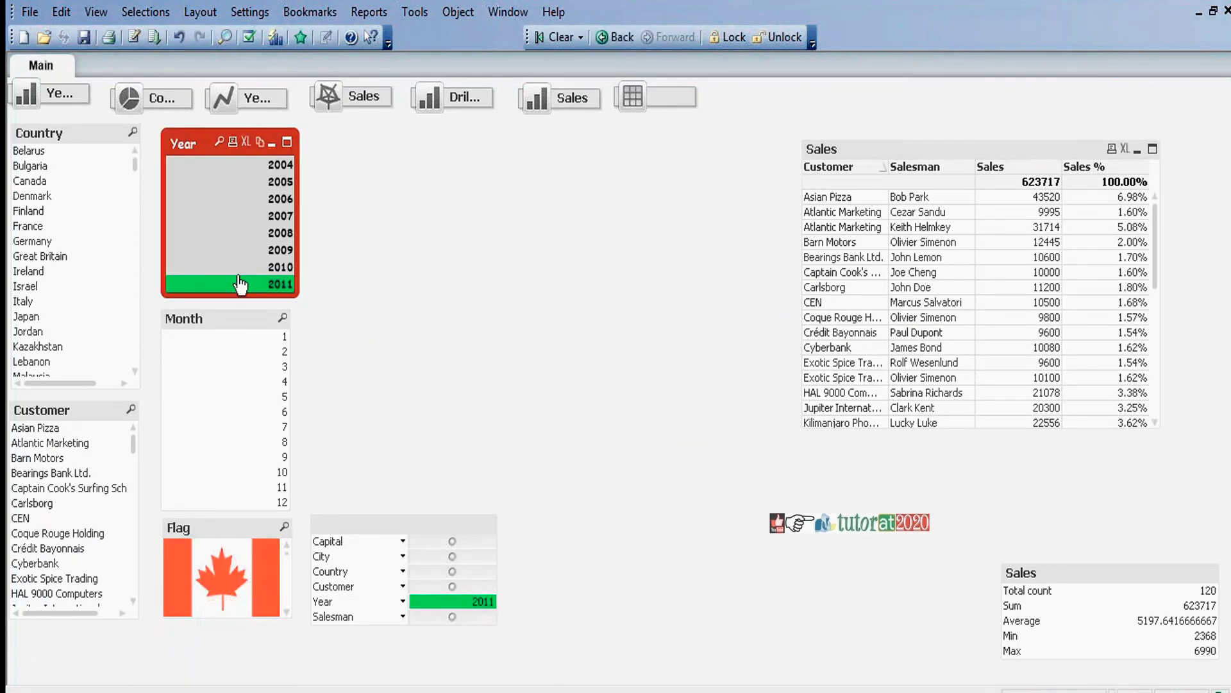
pyautogui.click(285, 217)
pyautogui.click(283, 232)
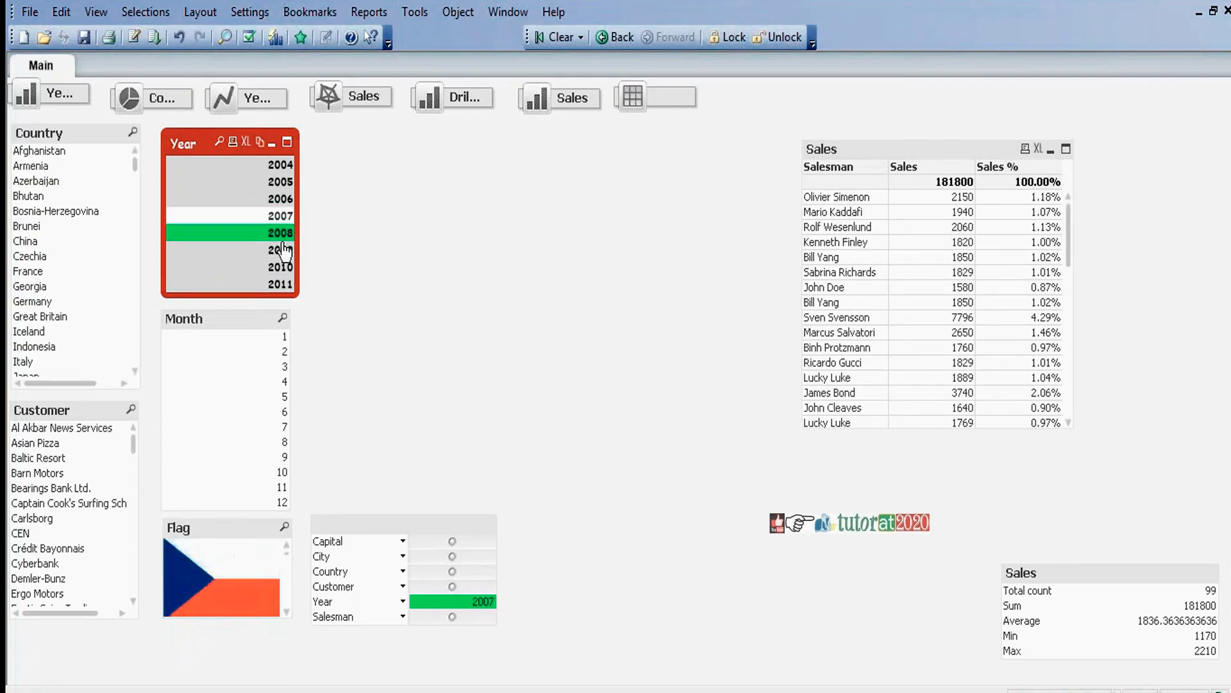
pyautogui.click(283, 199)
pyautogui.click(282, 168)
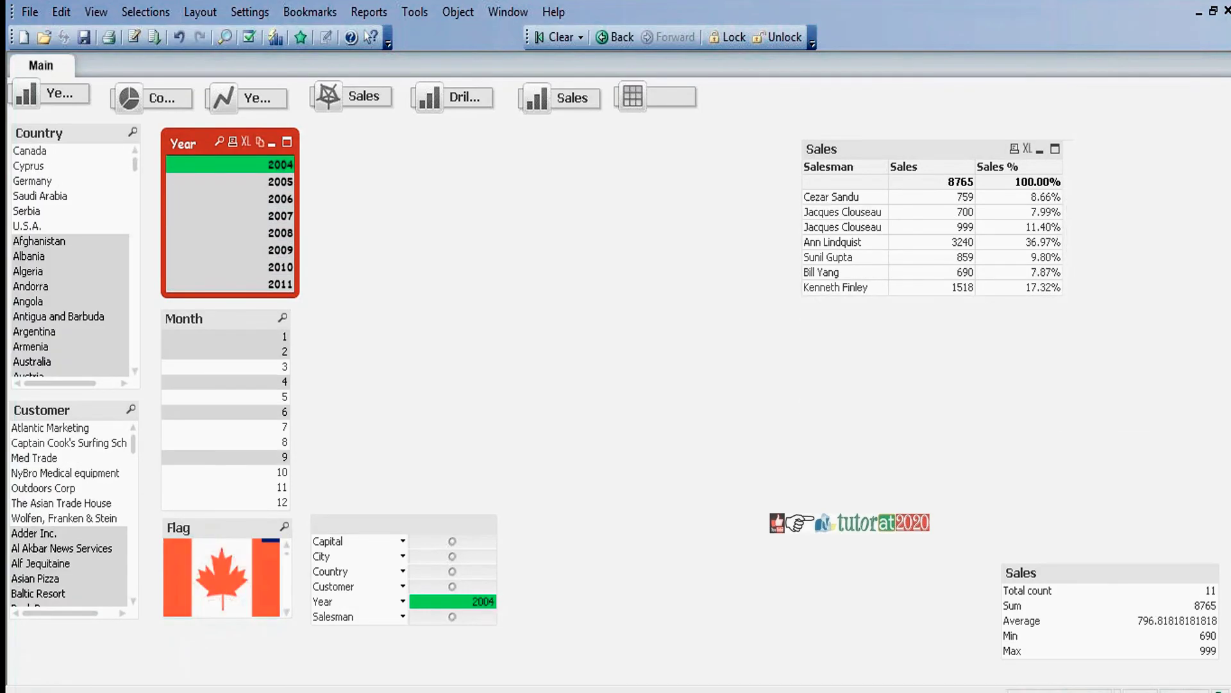
pyautogui.click(283, 216)
pyautogui.click(283, 250)
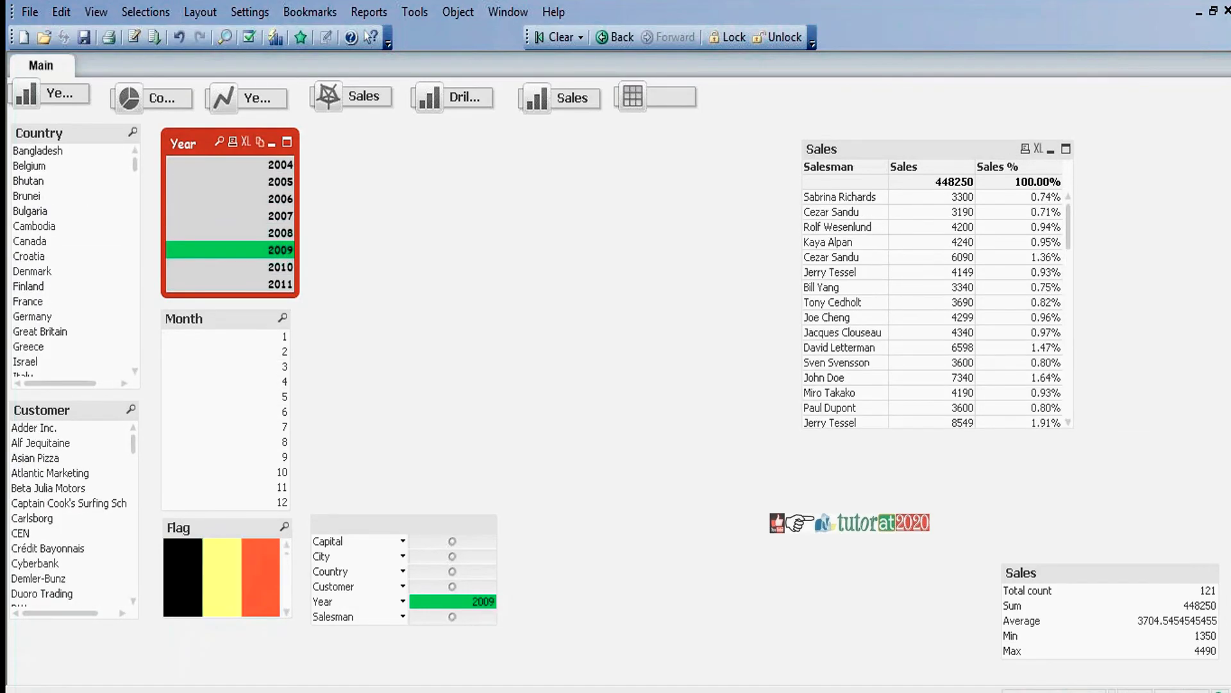
pyautogui.click(568, 36)
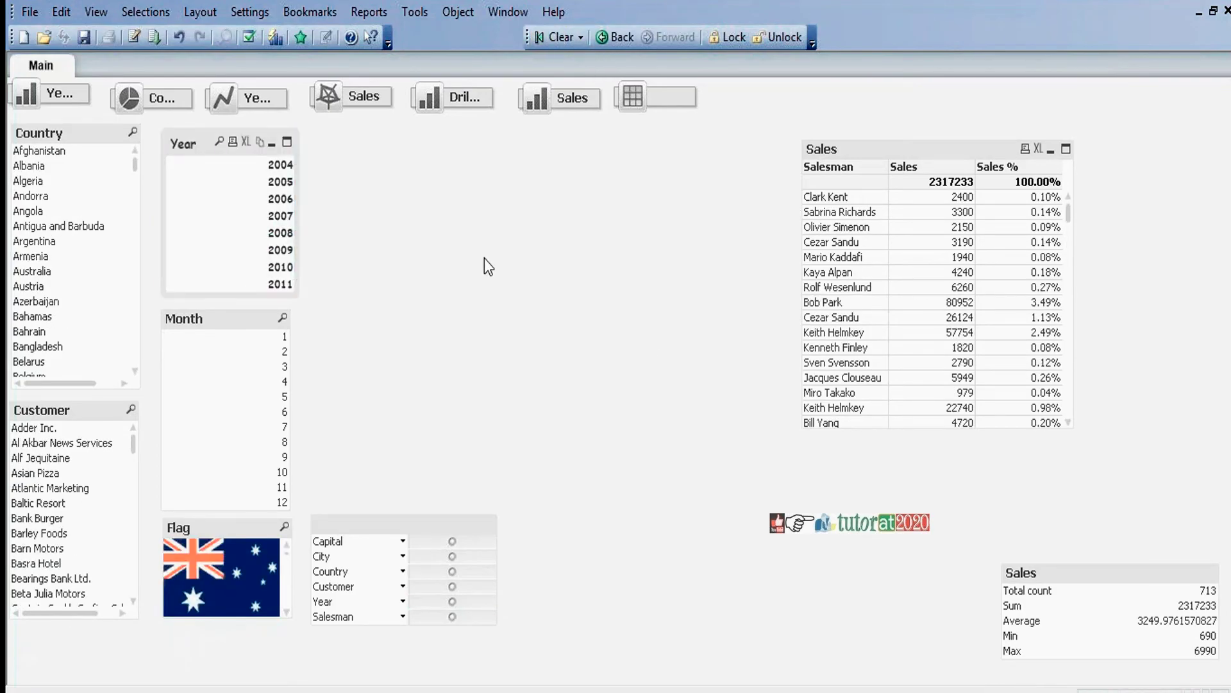
# - Set the Customer column of the Sales table to be shown unconditionally
pyautogui.rightClick(892, 146)
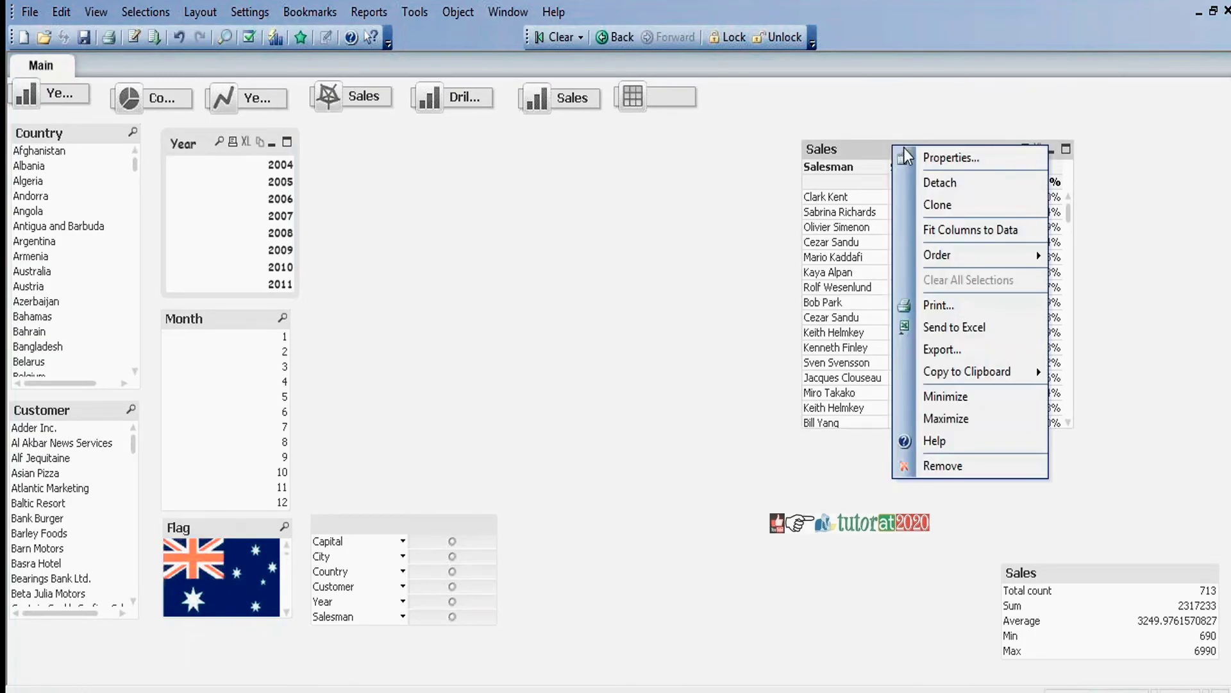
pyautogui.click(926, 157)
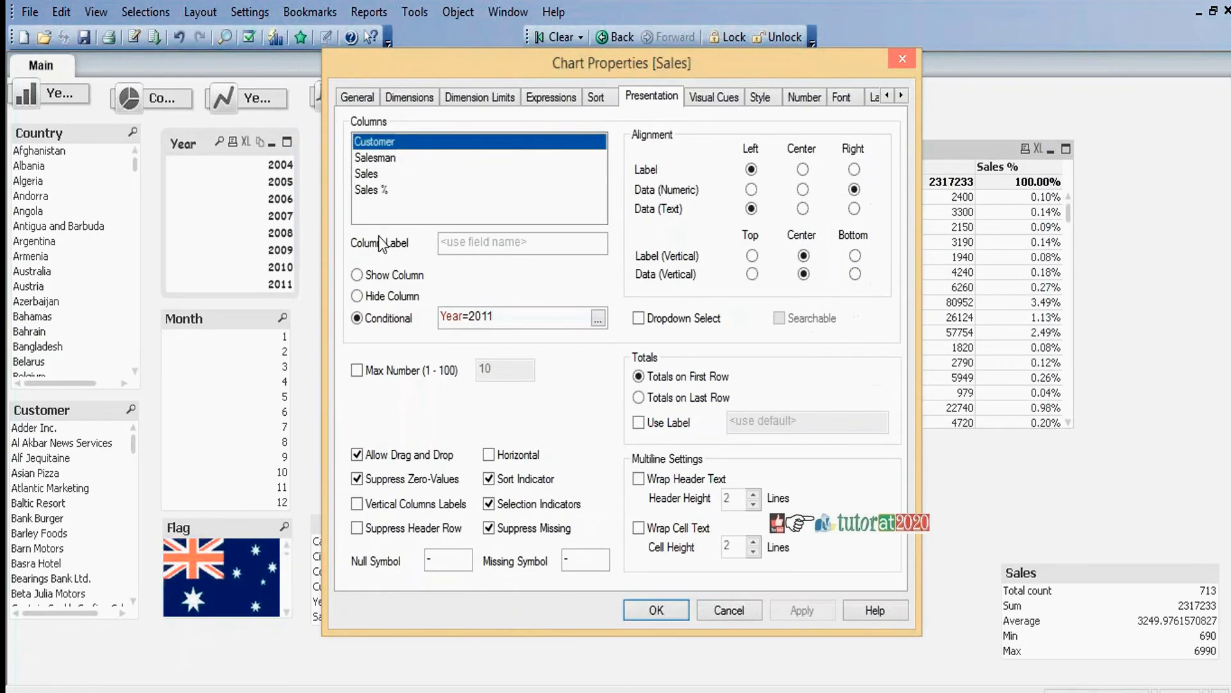
pyautogui.click(363, 276)
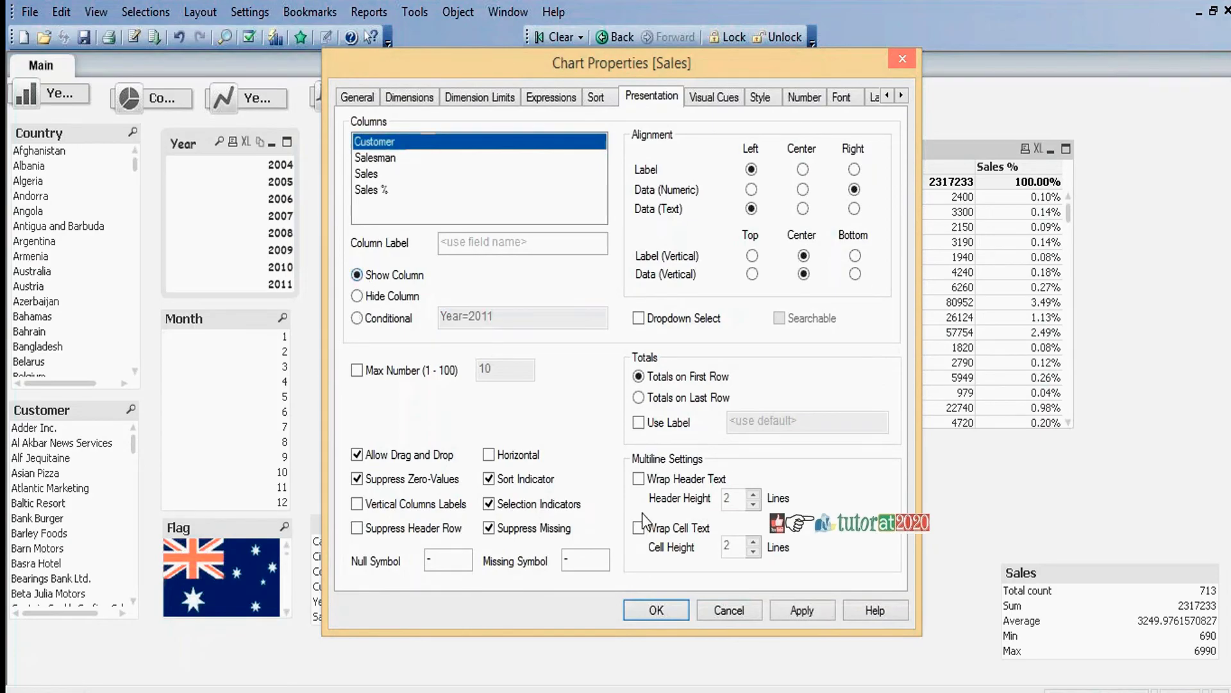
pyautogui.click(660, 611)
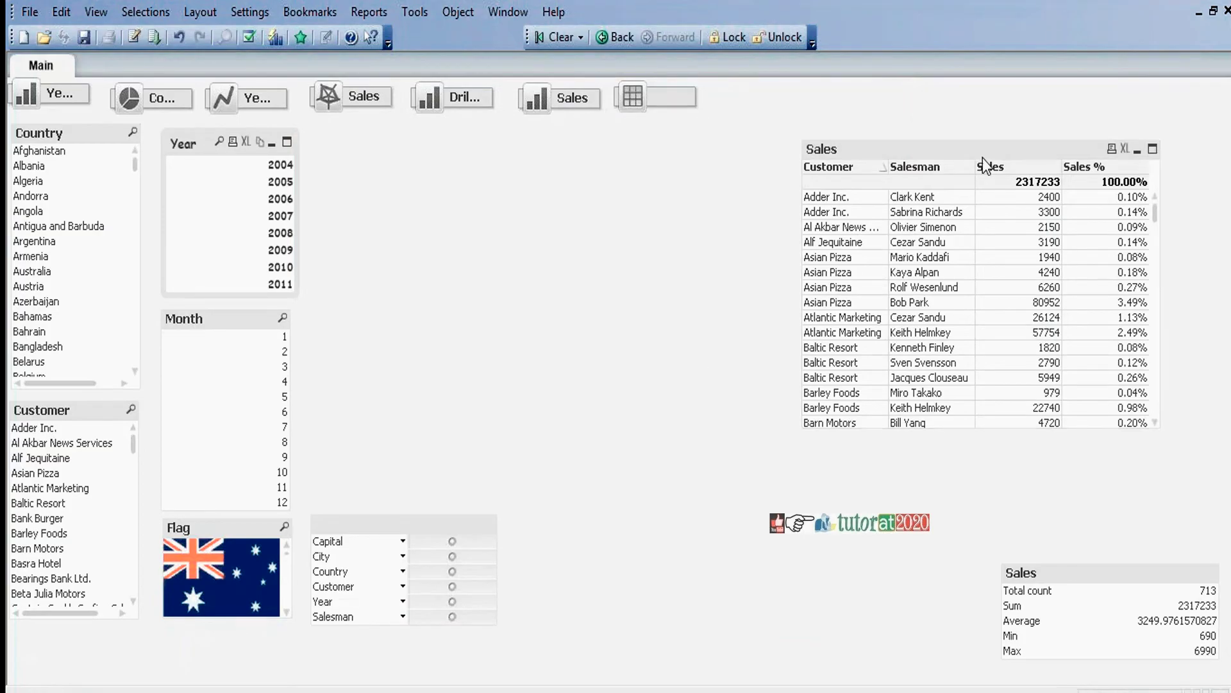
# - Set the upper visual cue limit of the Sales expression to 50000
pyautogui.rightClick(985, 163)
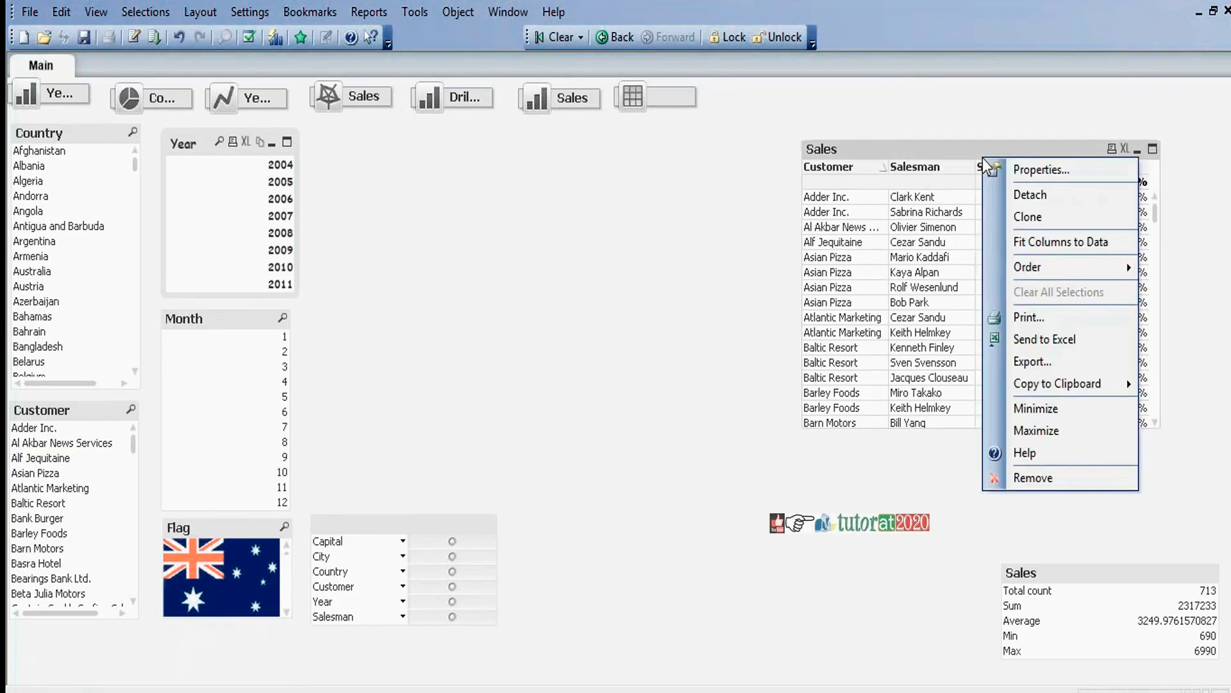
pyautogui.click(1027, 170)
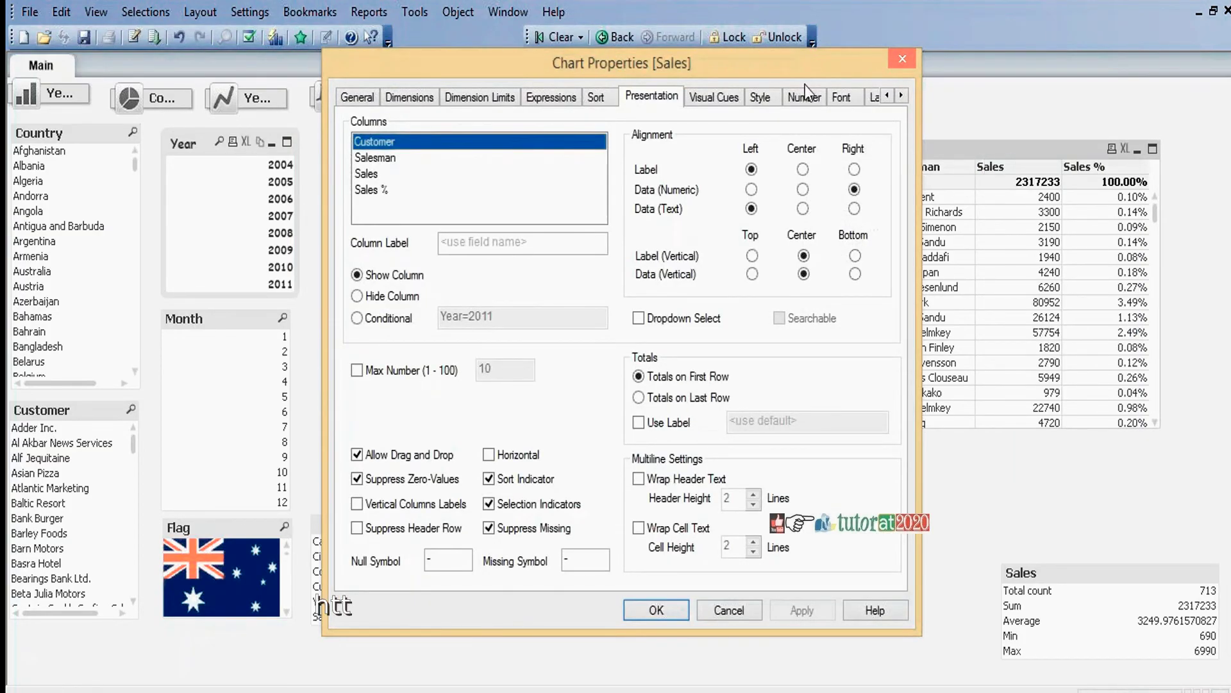
pyautogui.click(721, 99)
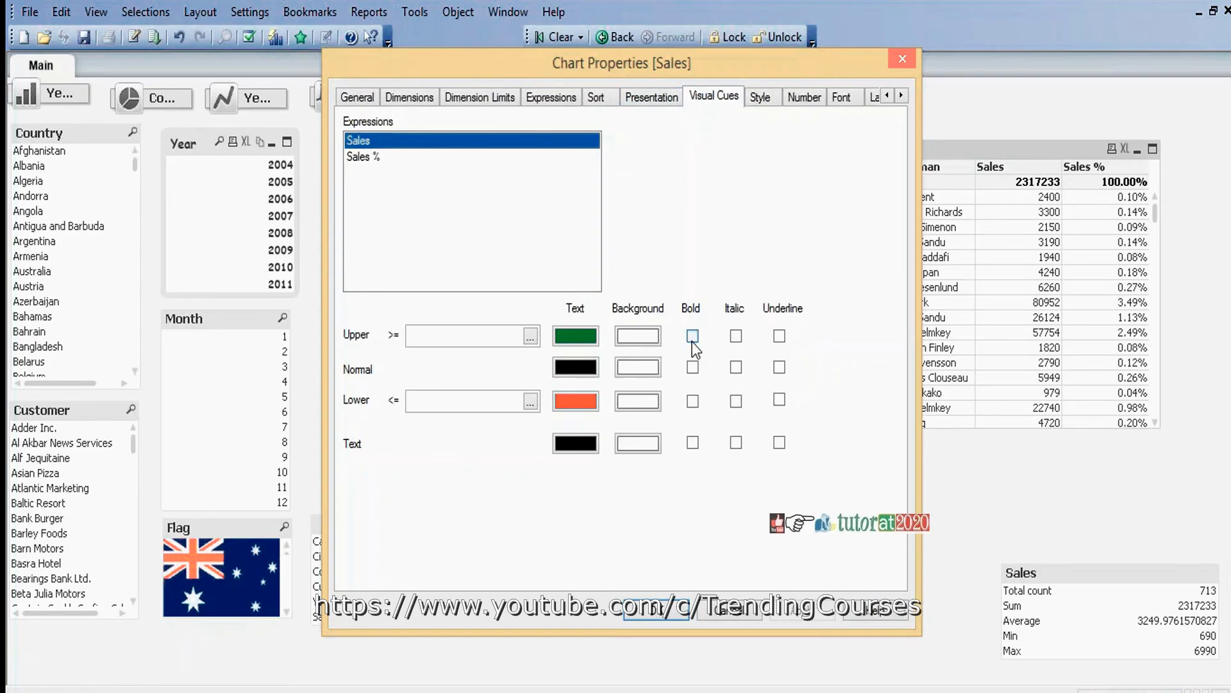
pyautogui.click(469, 334)
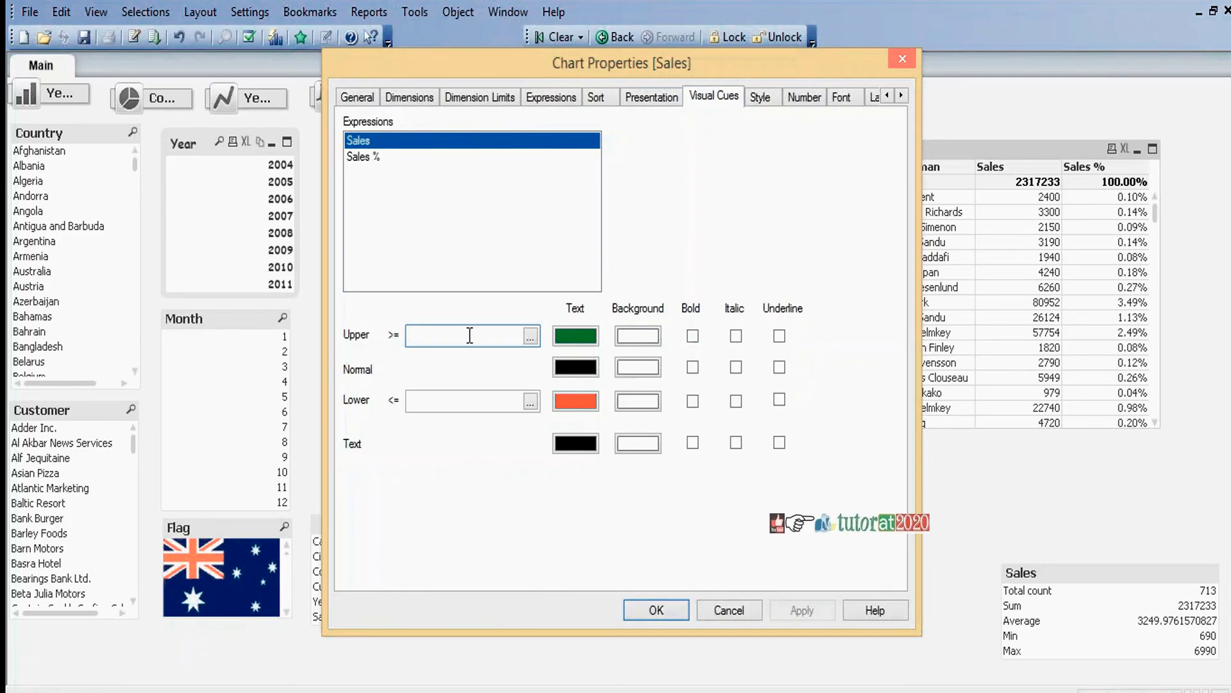
pyautogui.write('50000')
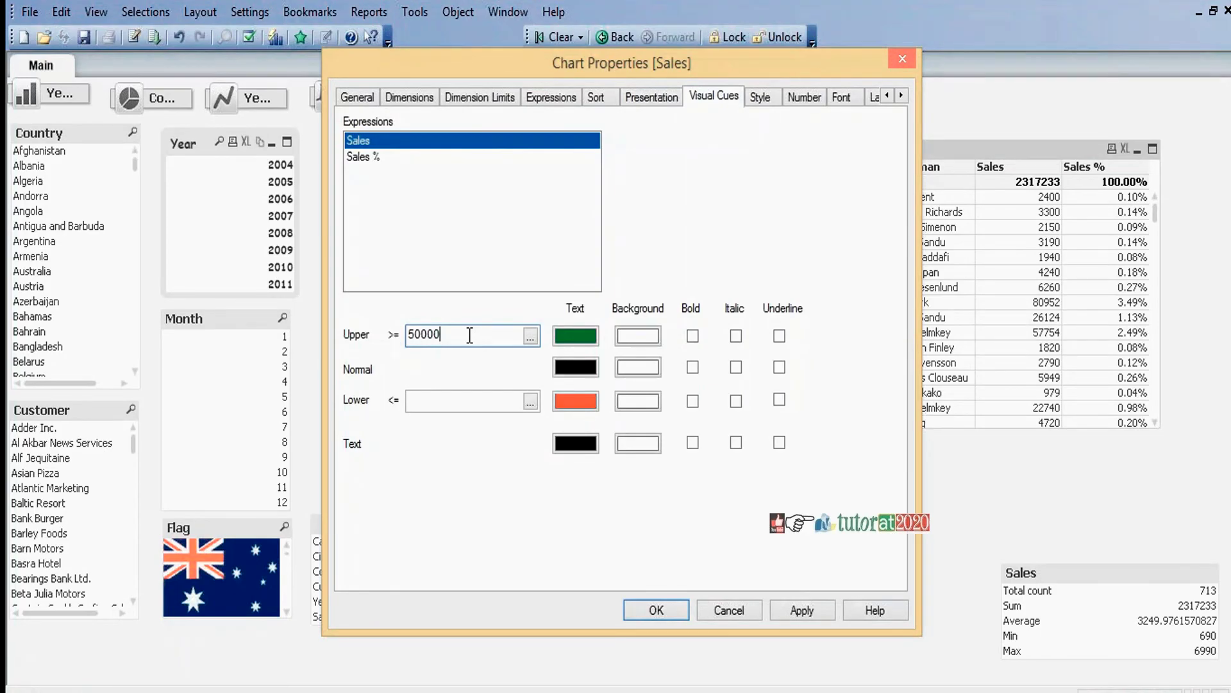
# - Give Sales values at the upper visual cue a solid pale yellow background and bold text
pyautogui.click(635, 341)
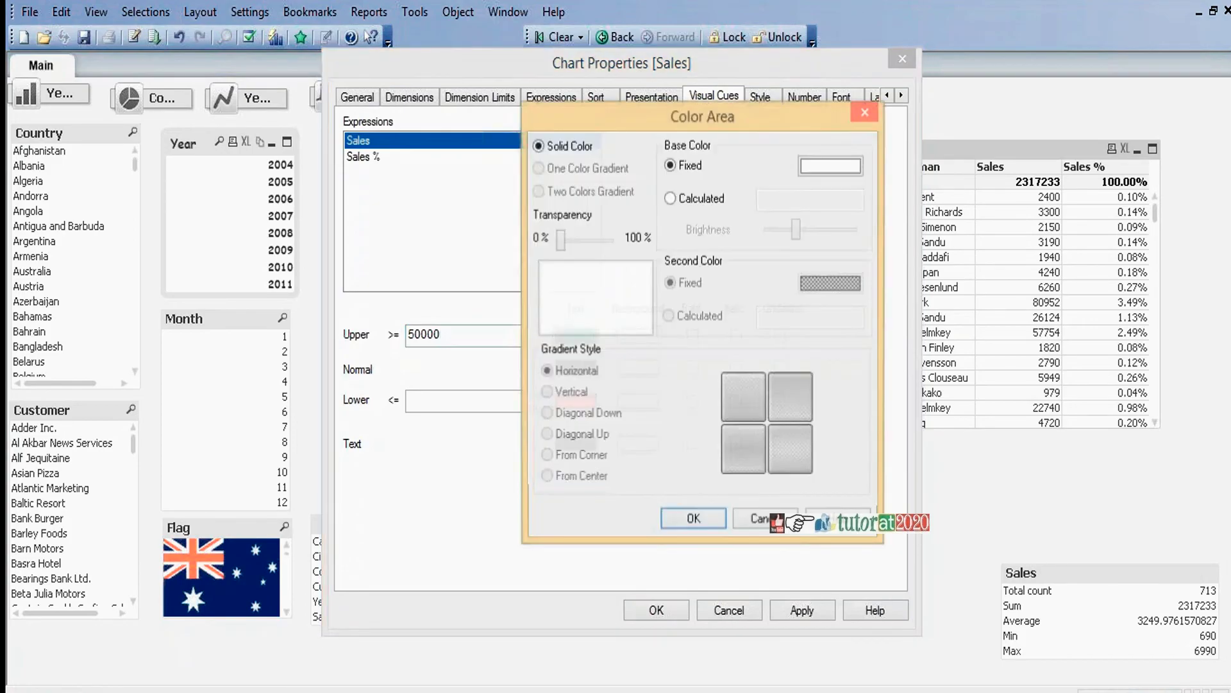
pyautogui.click(822, 163)
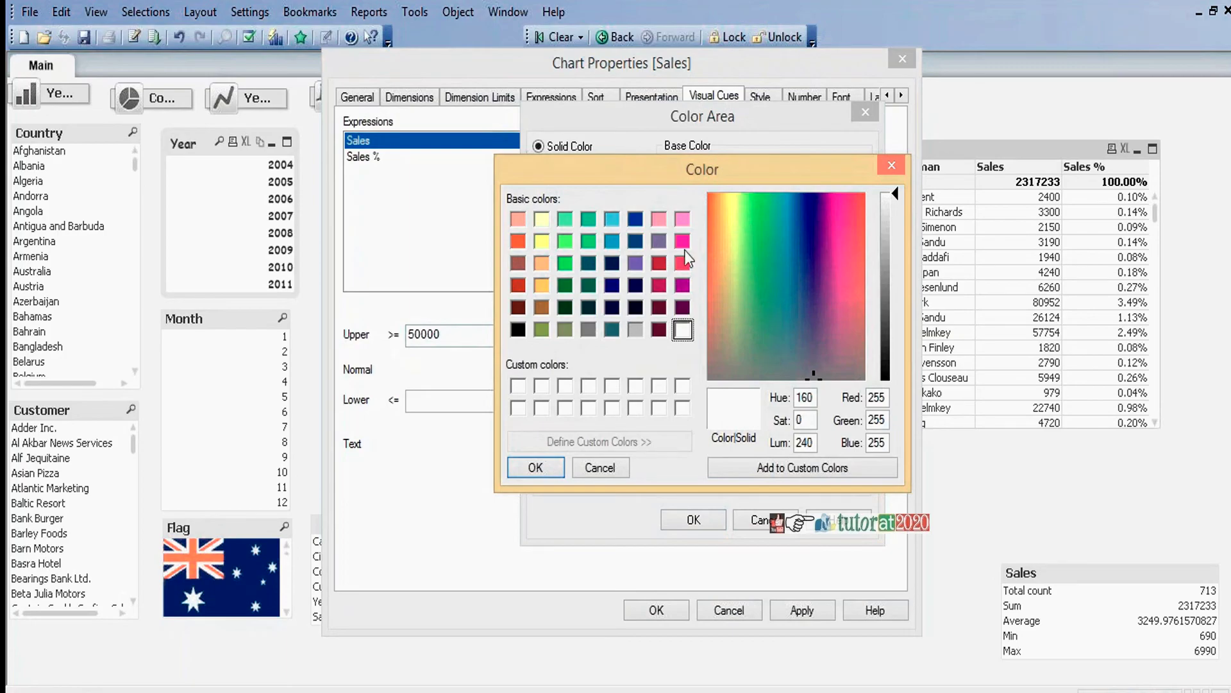
pyautogui.click(542, 220)
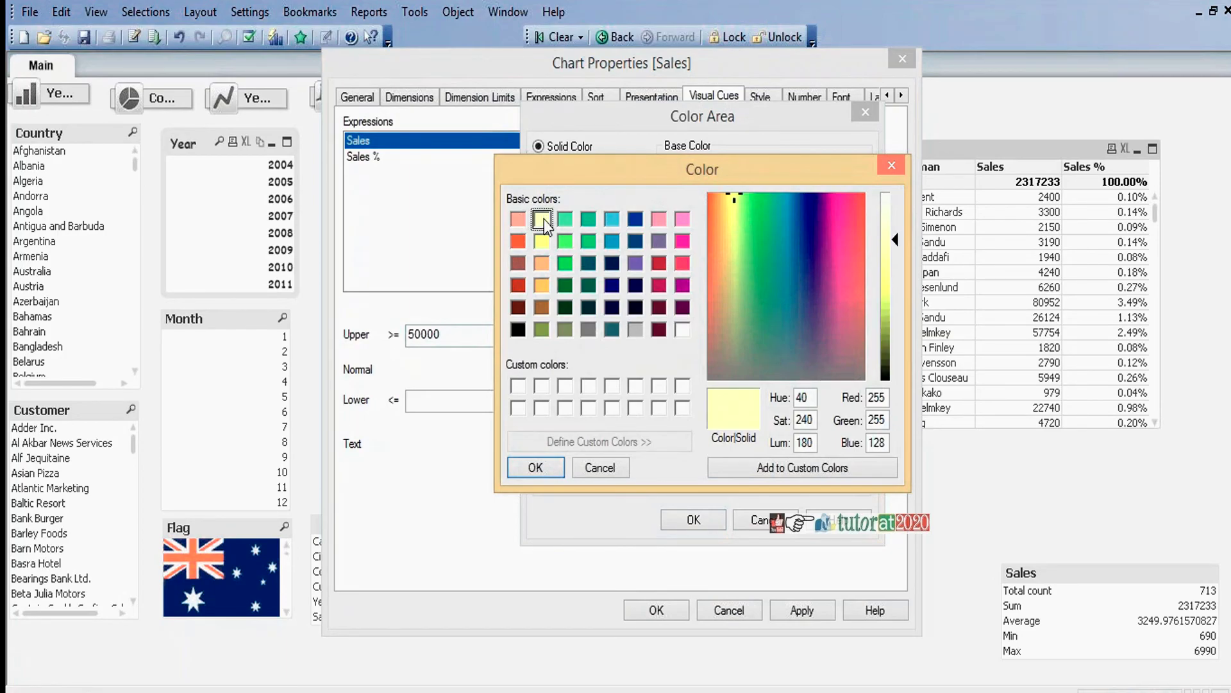
pyautogui.click(536, 466)
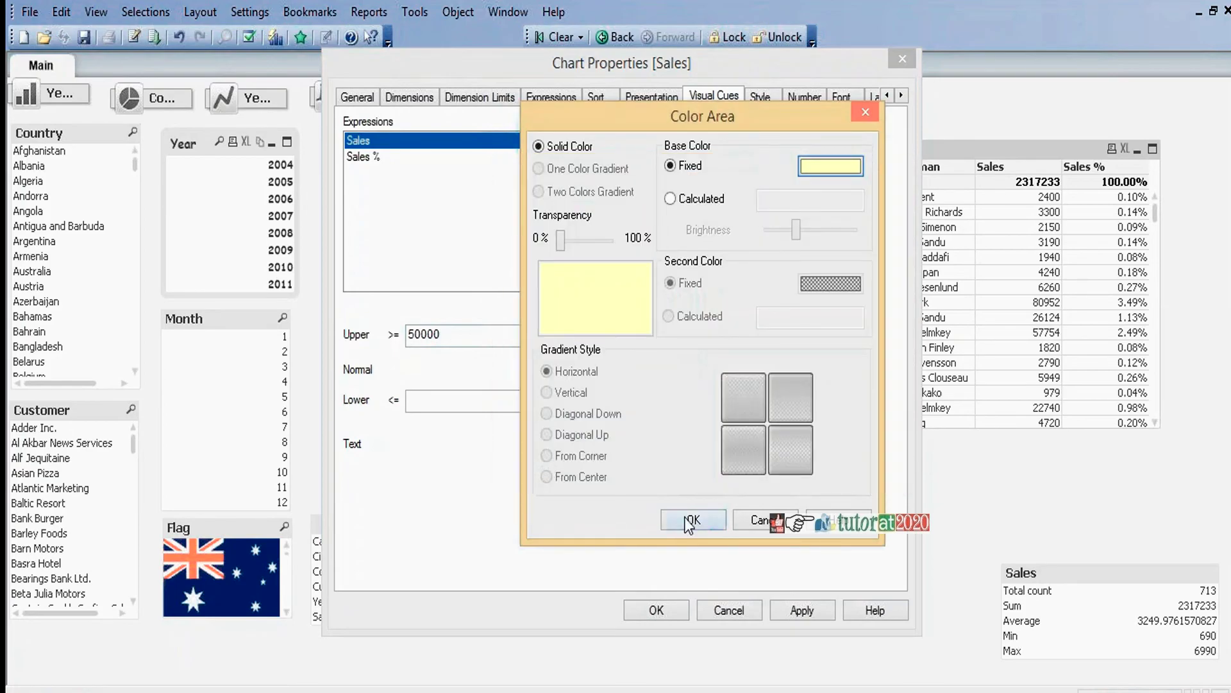
pyautogui.click(692, 519)
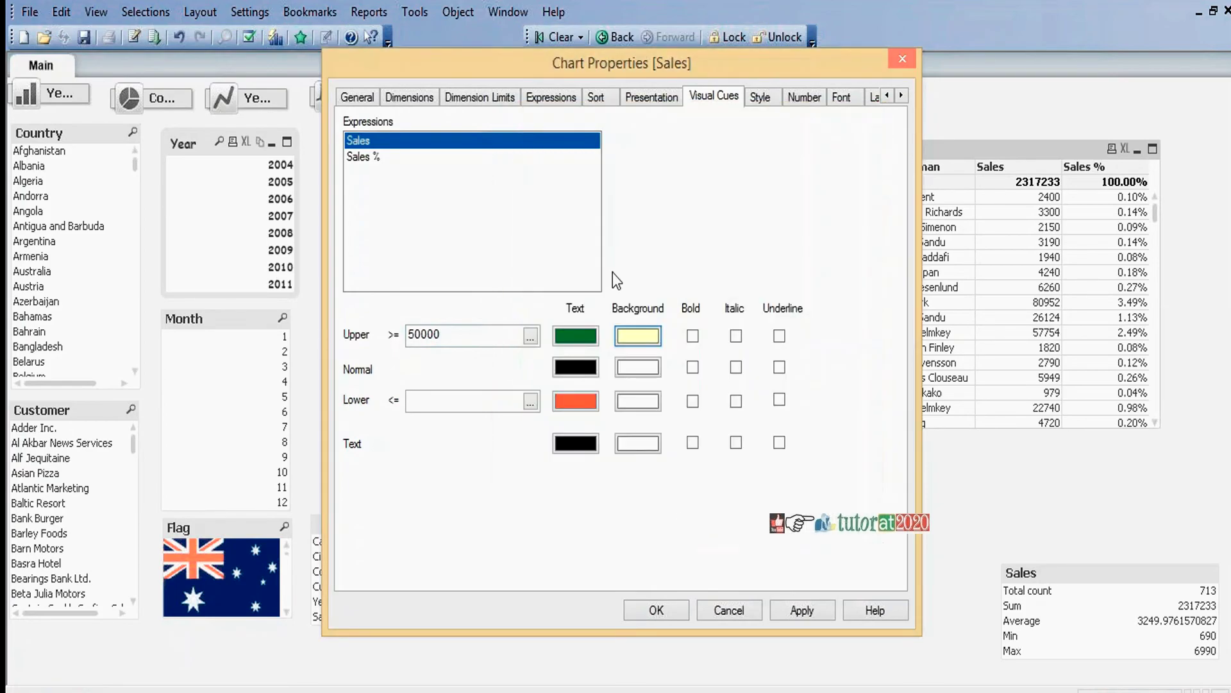
pyautogui.click(693, 335)
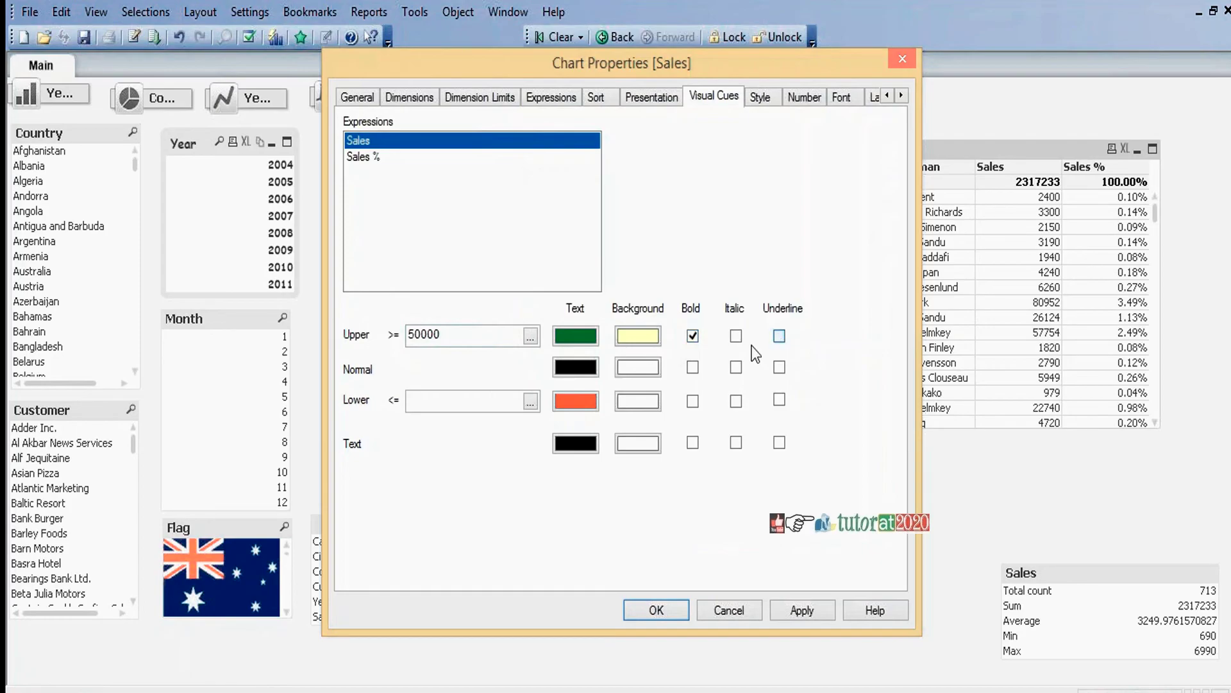
# - Set the lower visual cue limit of the Sales expression to 2000 with a solid light grey background
pyautogui.click(456, 403)
pyautogui.write('2000')
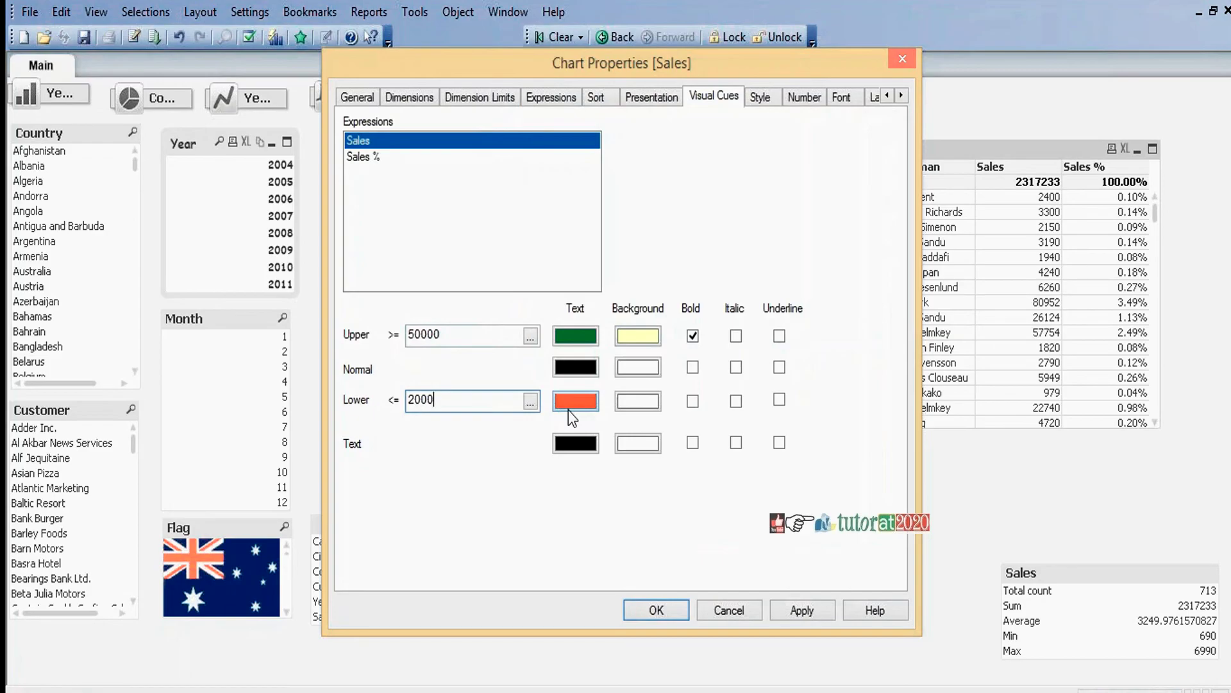
pyautogui.click(642, 404)
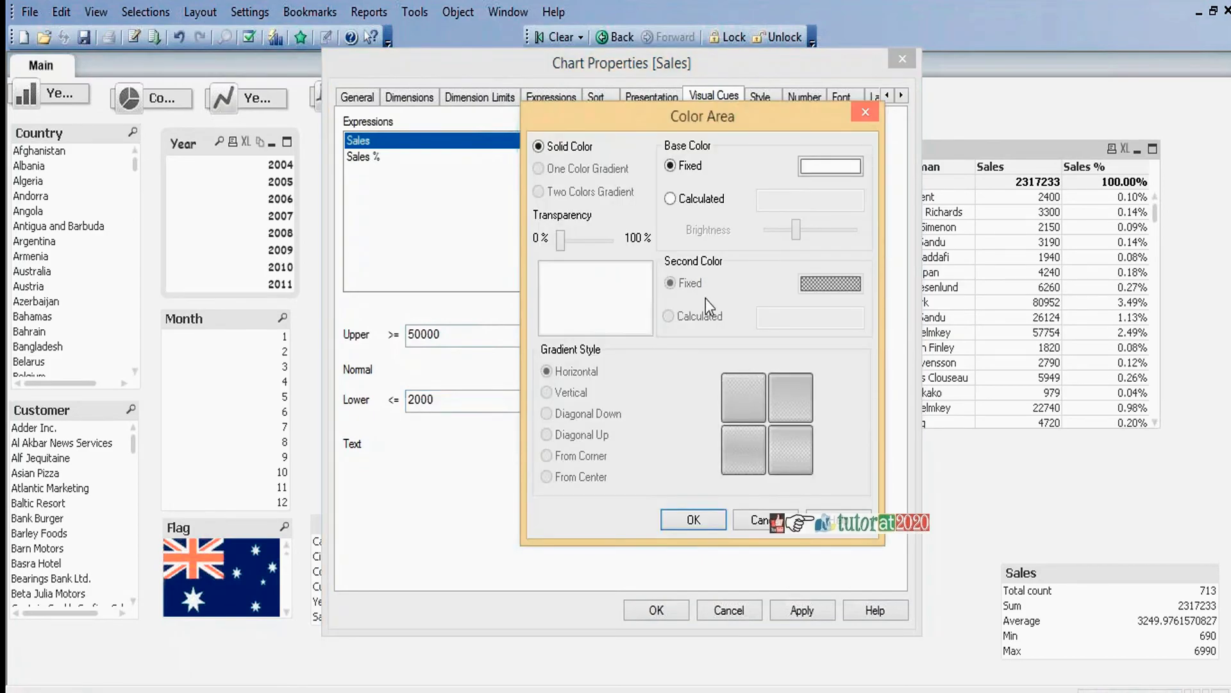
pyautogui.click(837, 164)
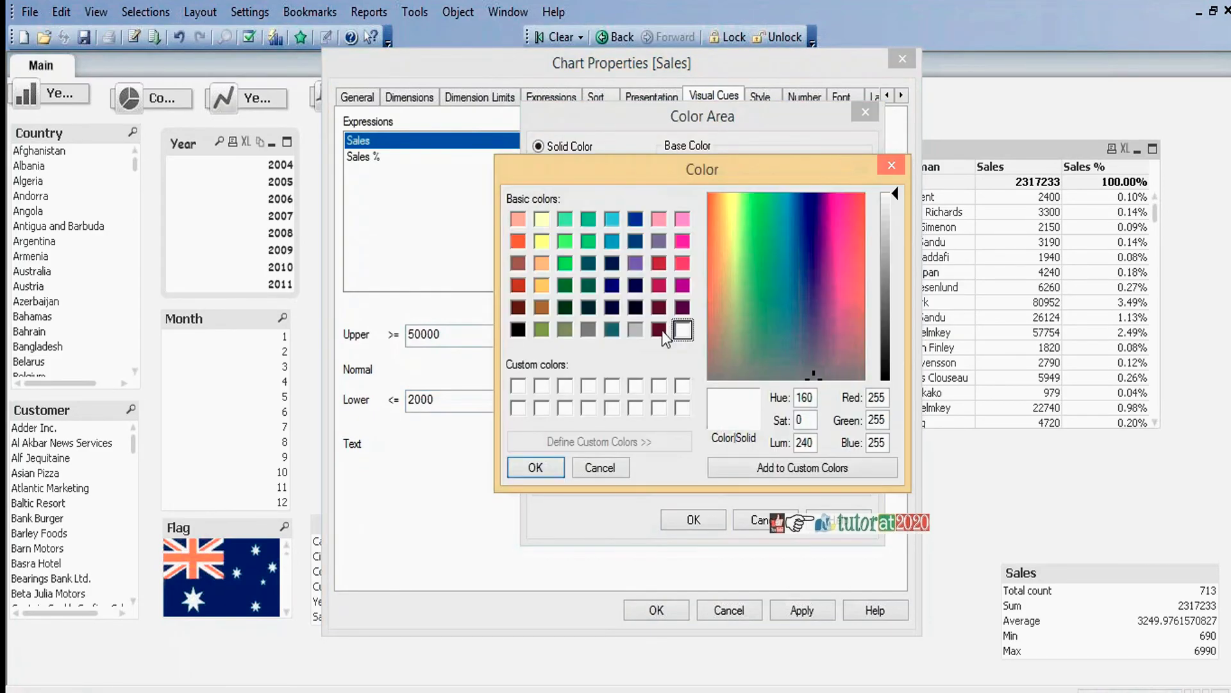
pyautogui.click(635, 329)
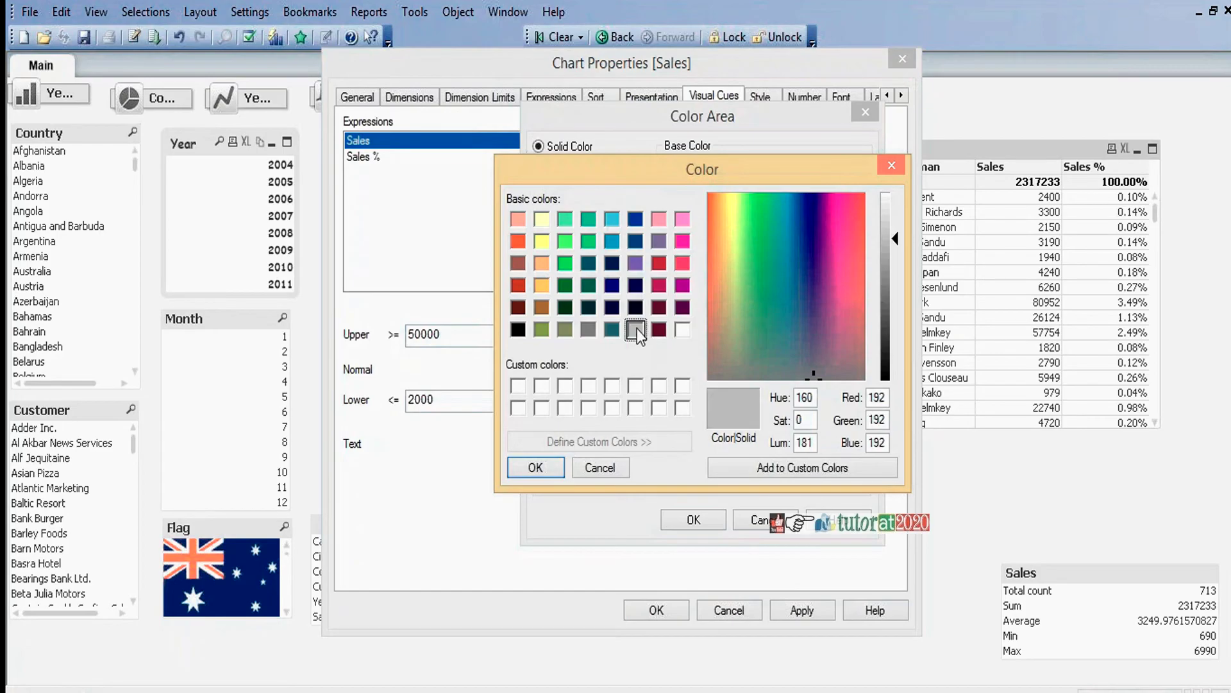
pyautogui.click(544, 471)
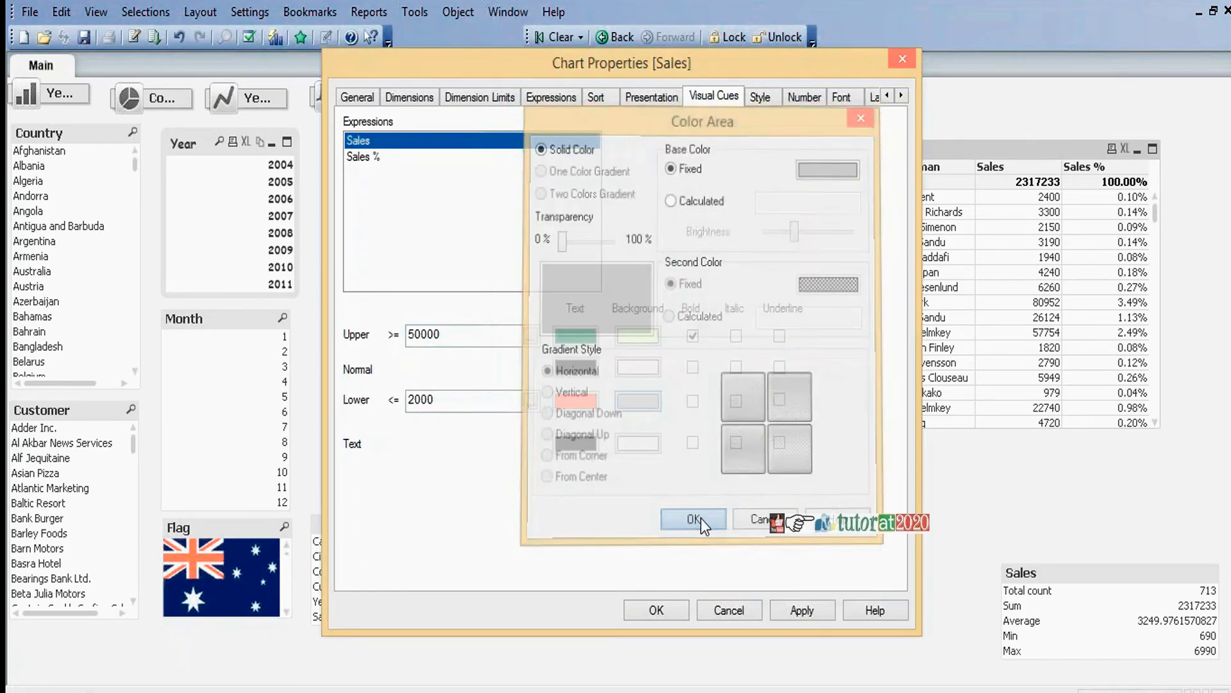
pyautogui.click(693, 519)
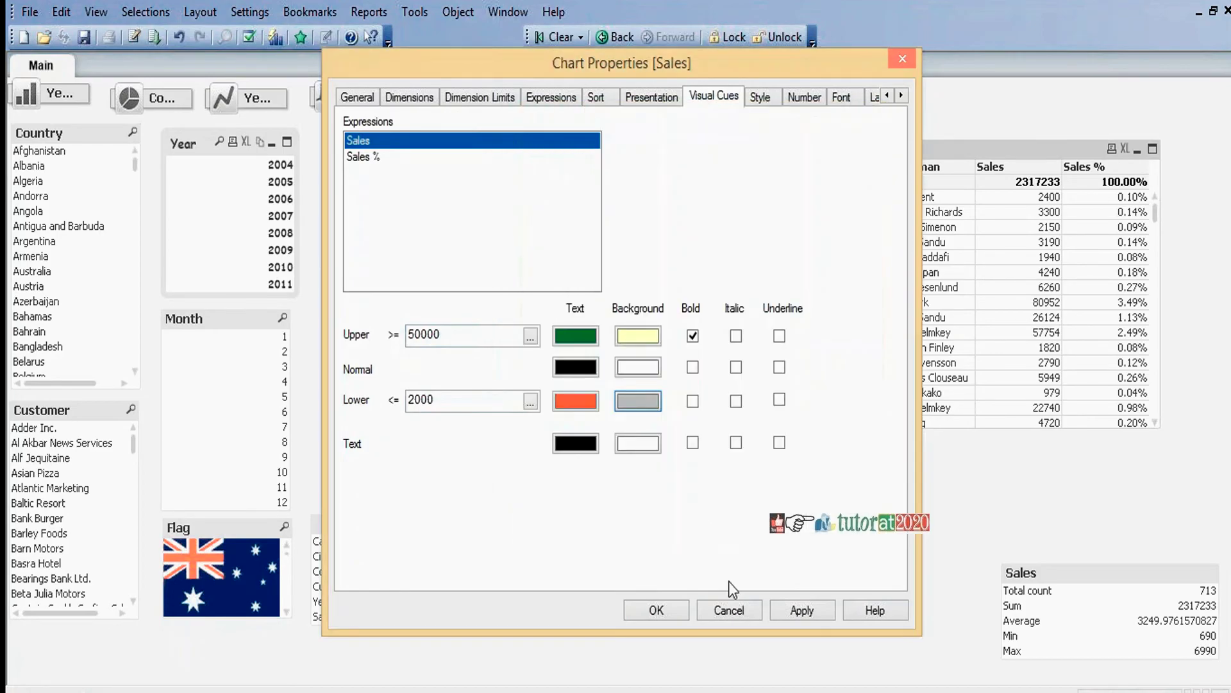
# - Make Sales values at the lower visual cue bold and underlined, and confirm the chart properties
pyautogui.click(693, 401)
pyautogui.click(779, 400)
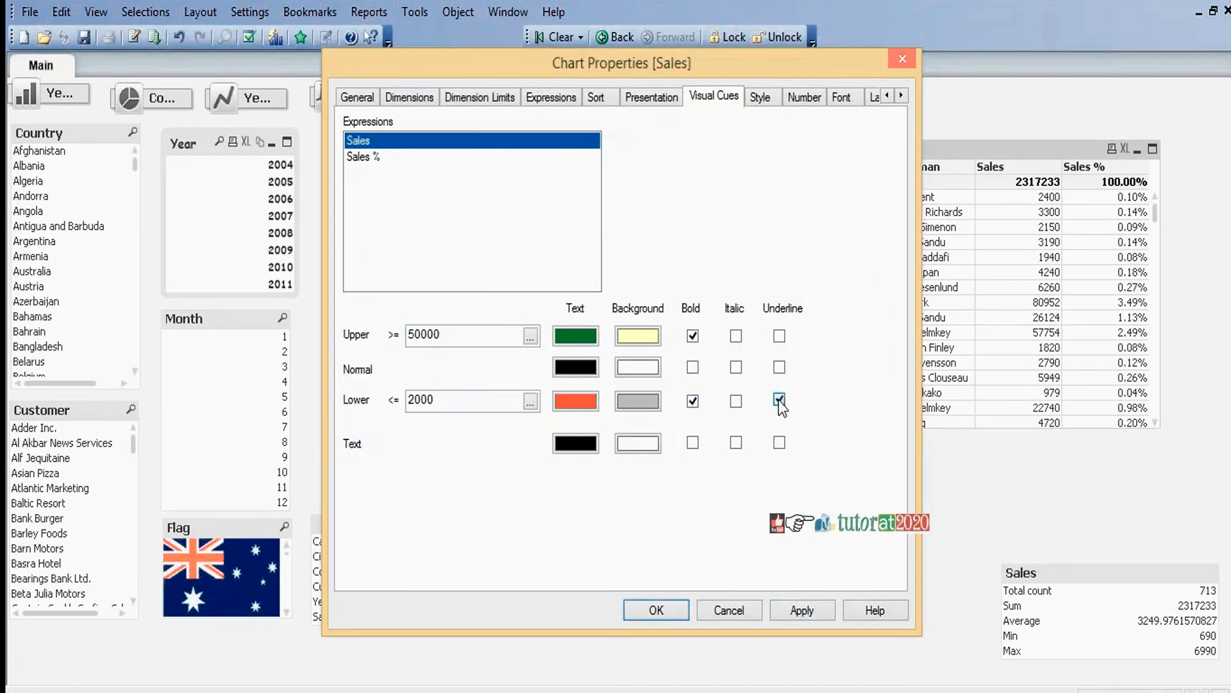
pyautogui.click(660, 610)
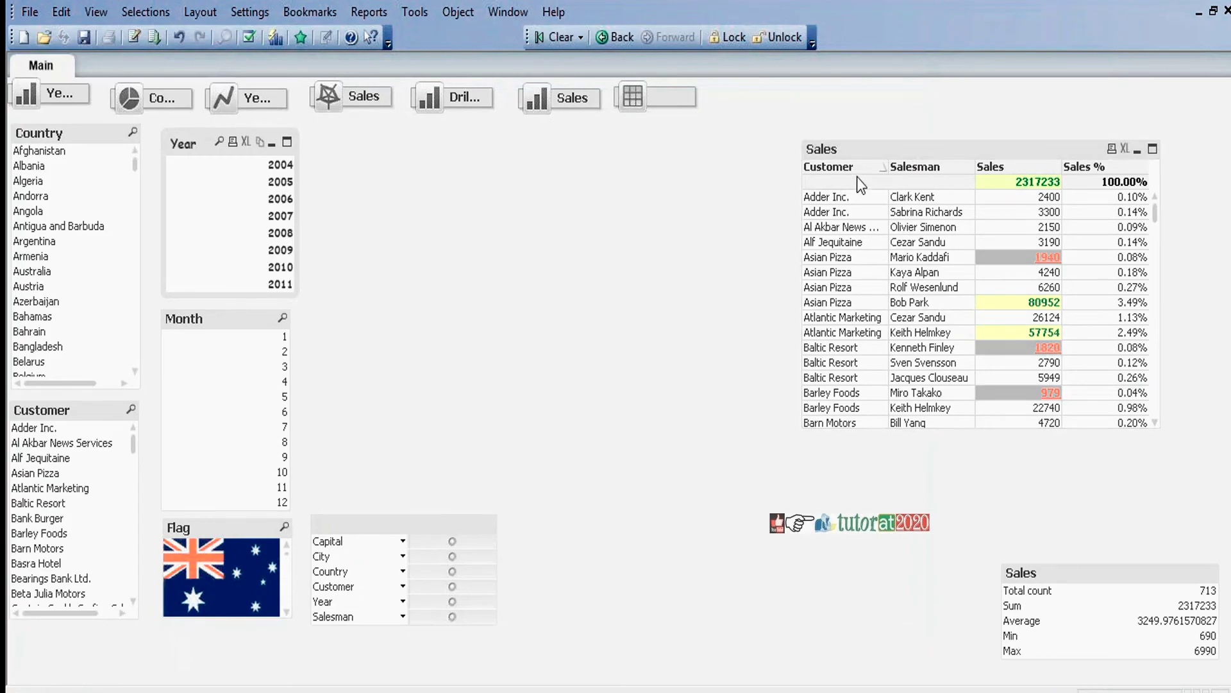
# - Reopen the Sales table's properties and set its window title to Straight Table
pyautogui.rightClick(950, 148)
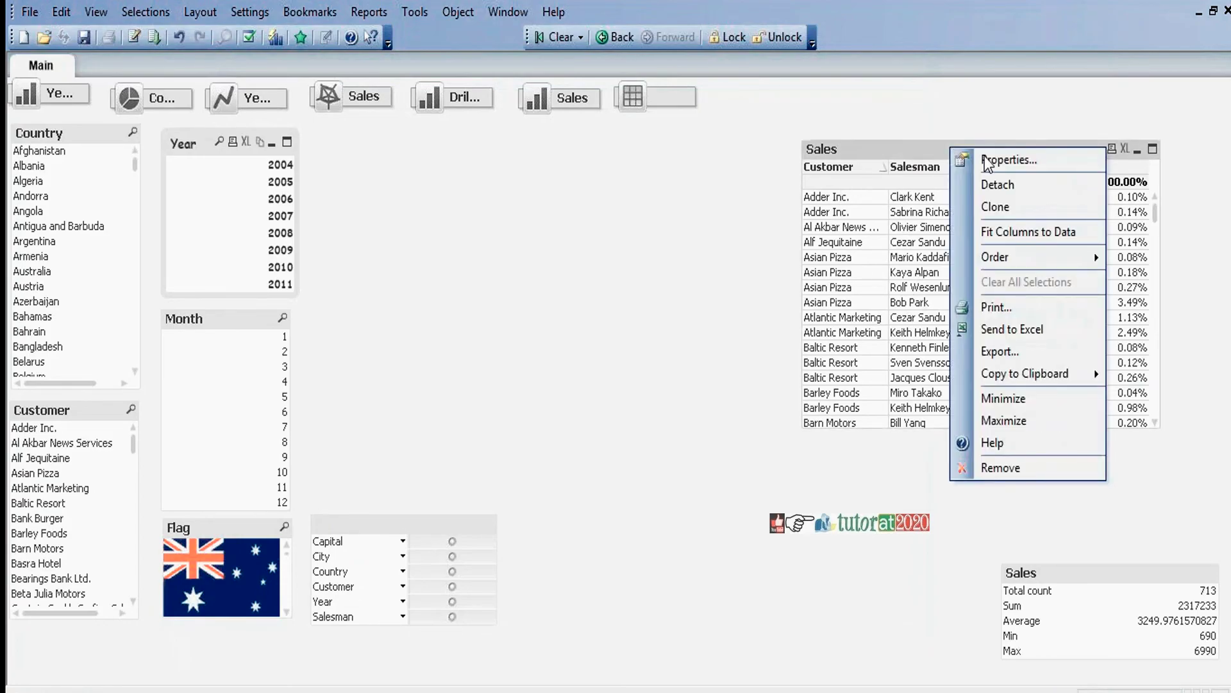
pyautogui.click(1034, 164)
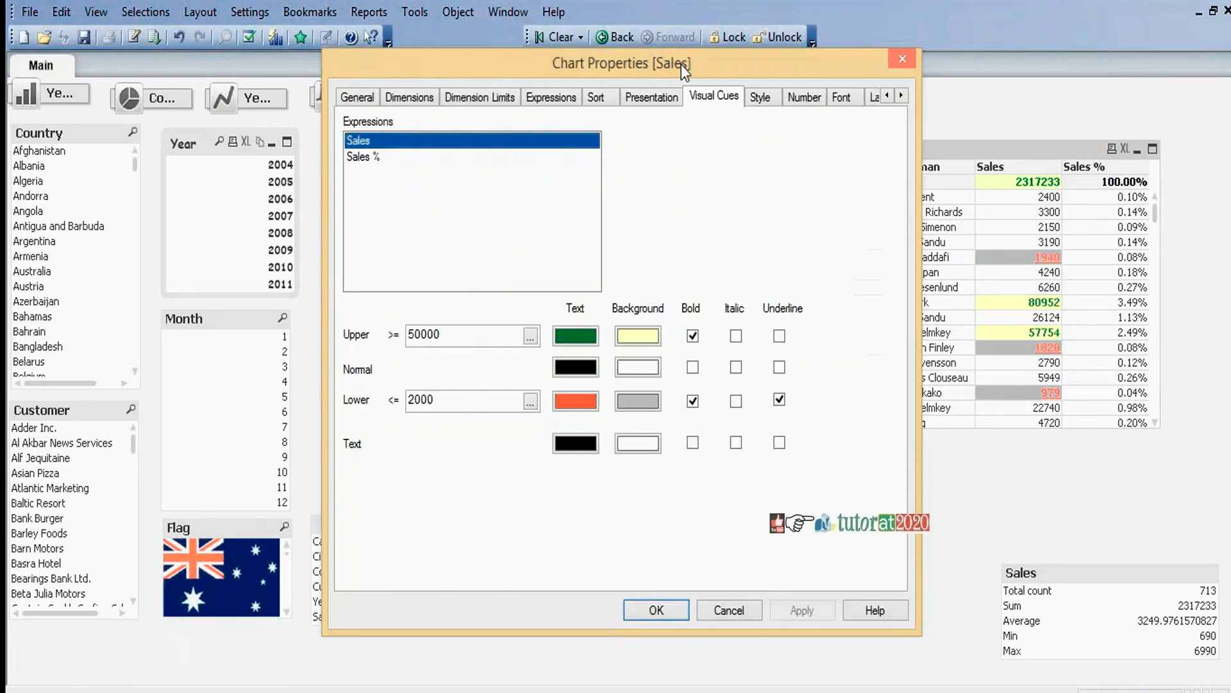
pyautogui.moveTo(687, 72); pyautogui.dragTo(461, 90)
pyautogui.click(127, 115)
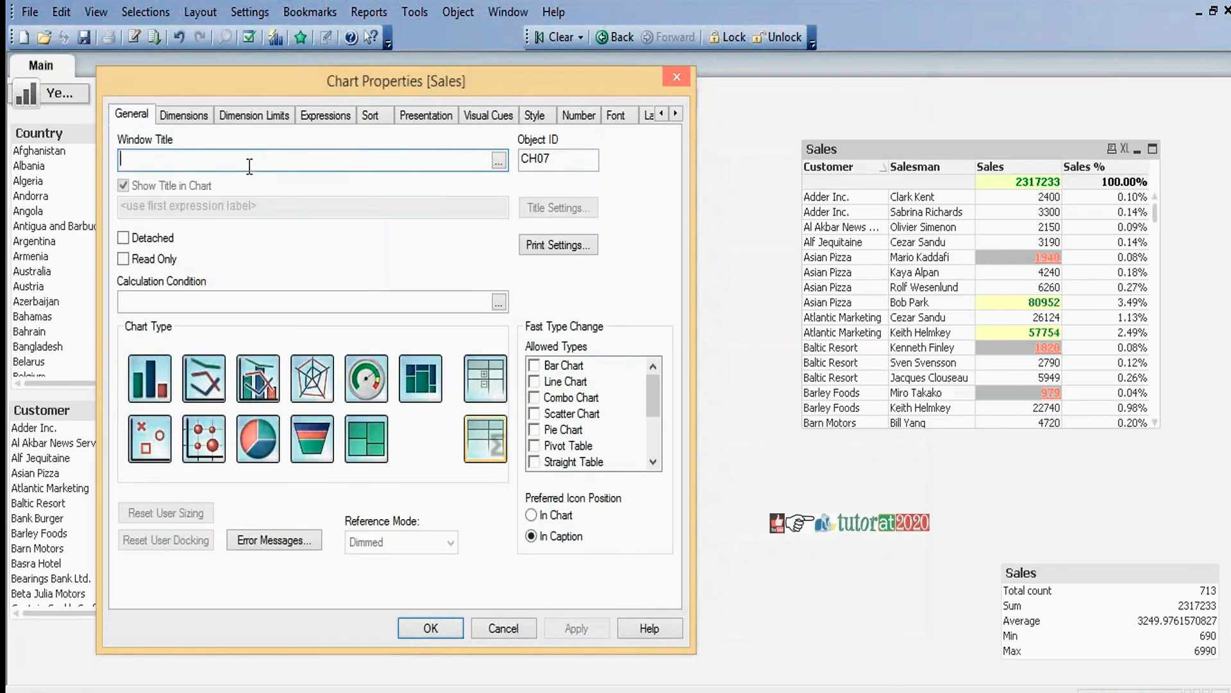
pyautogui.write('Strai')
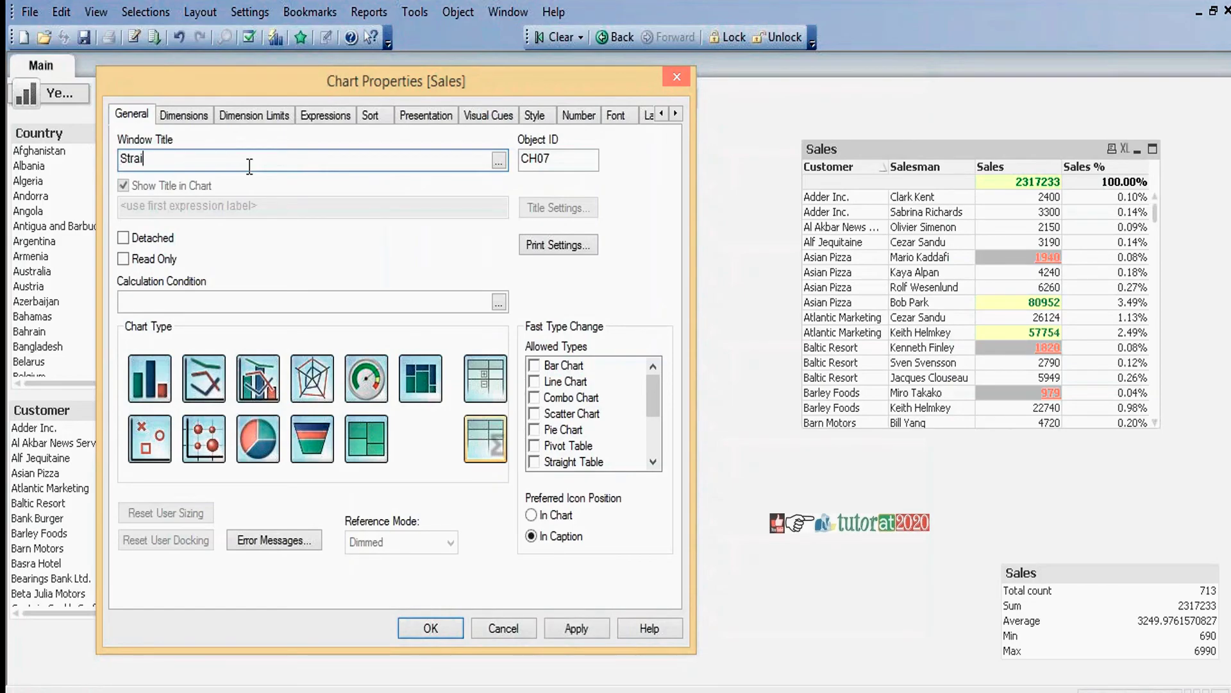
pyautogui.write('ght Table')
# - Review the table's dimensions, dimension limits, expressions and sort settings
pyautogui.click(196, 114)
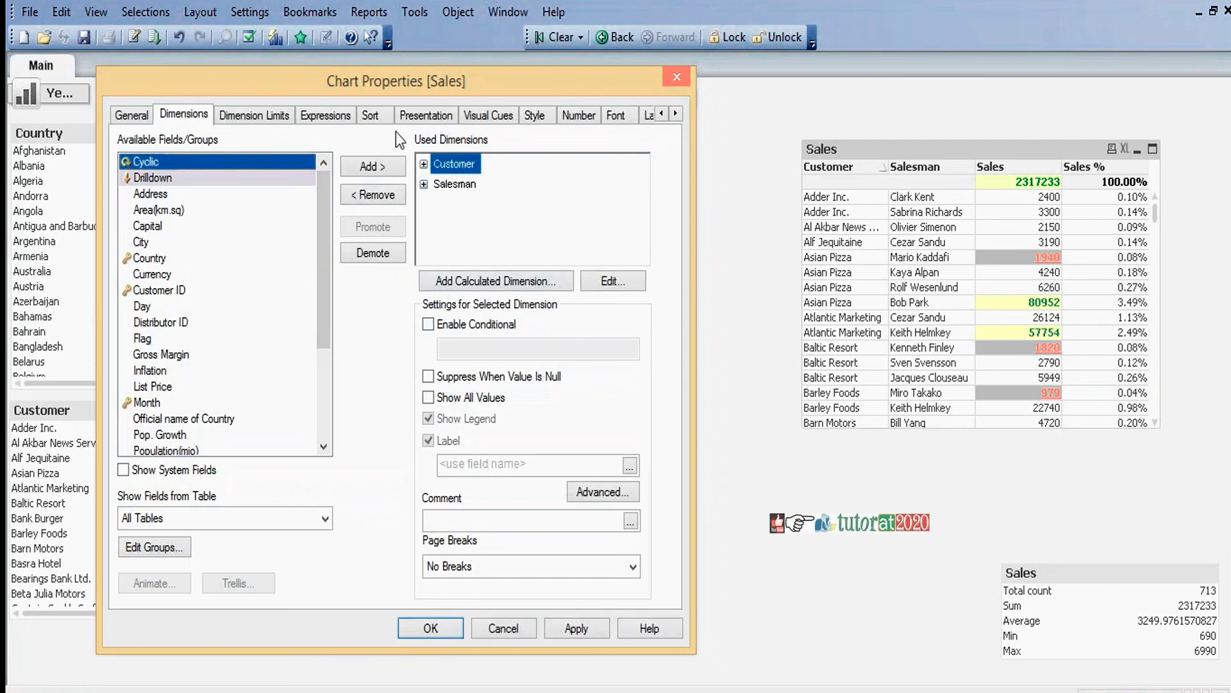
pyautogui.click(281, 115)
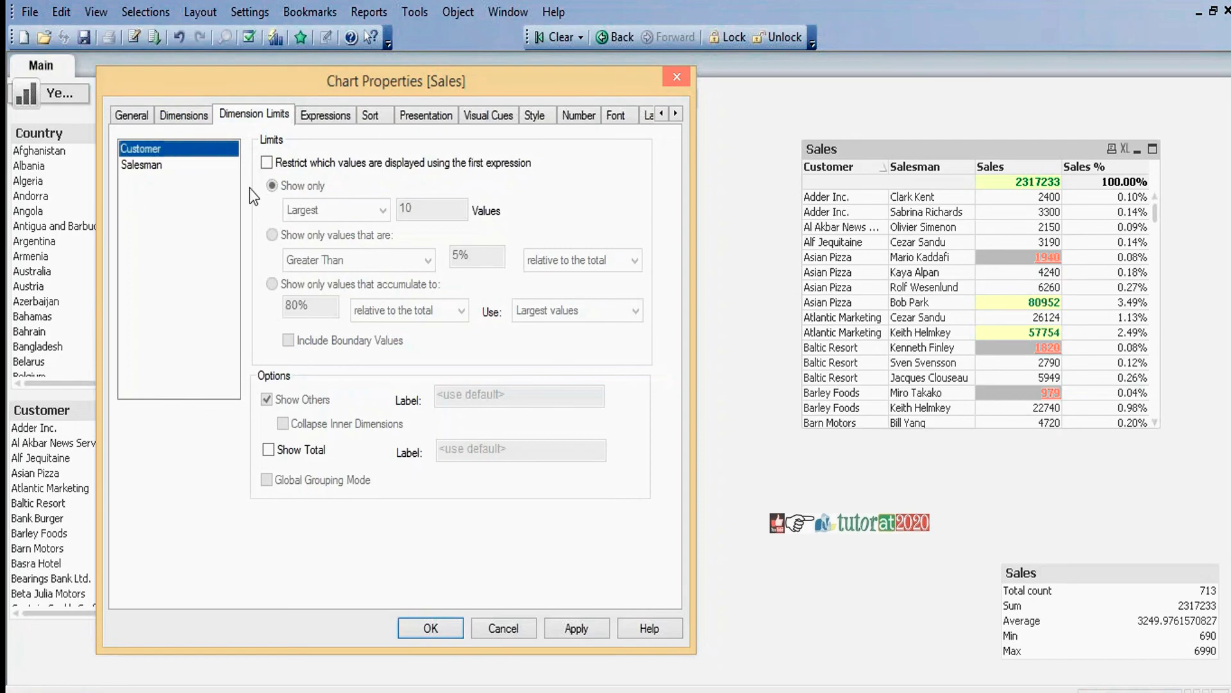
pyautogui.click(327, 115)
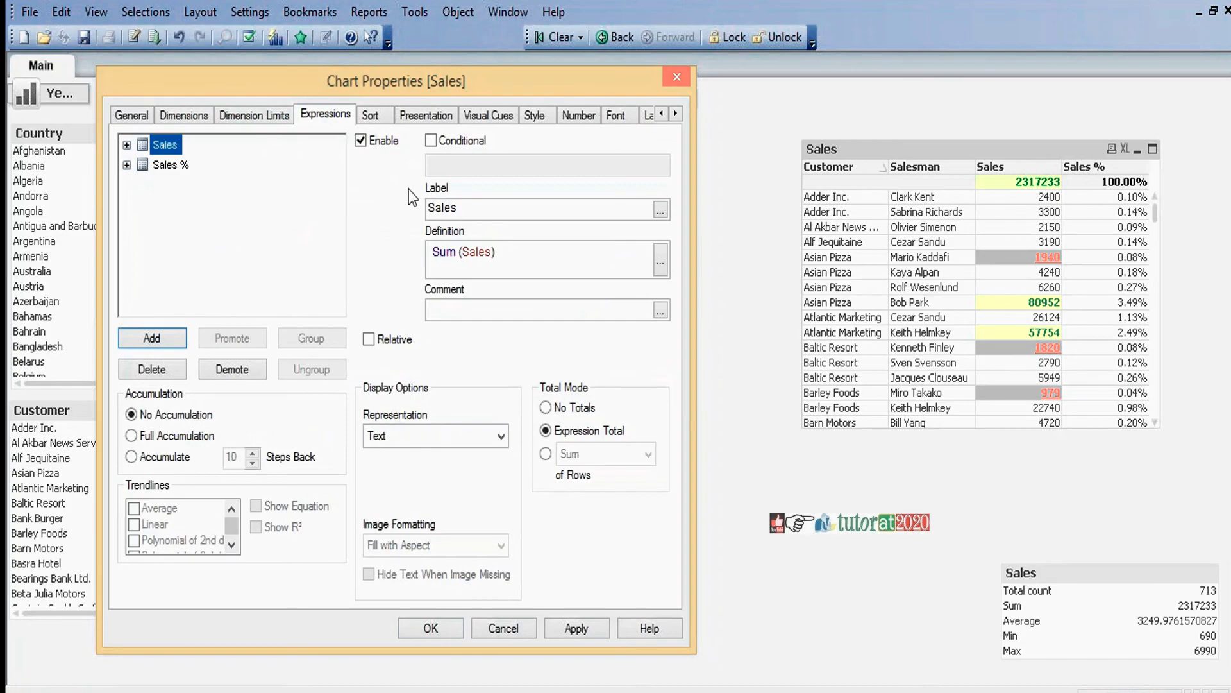
pyautogui.click(376, 113)
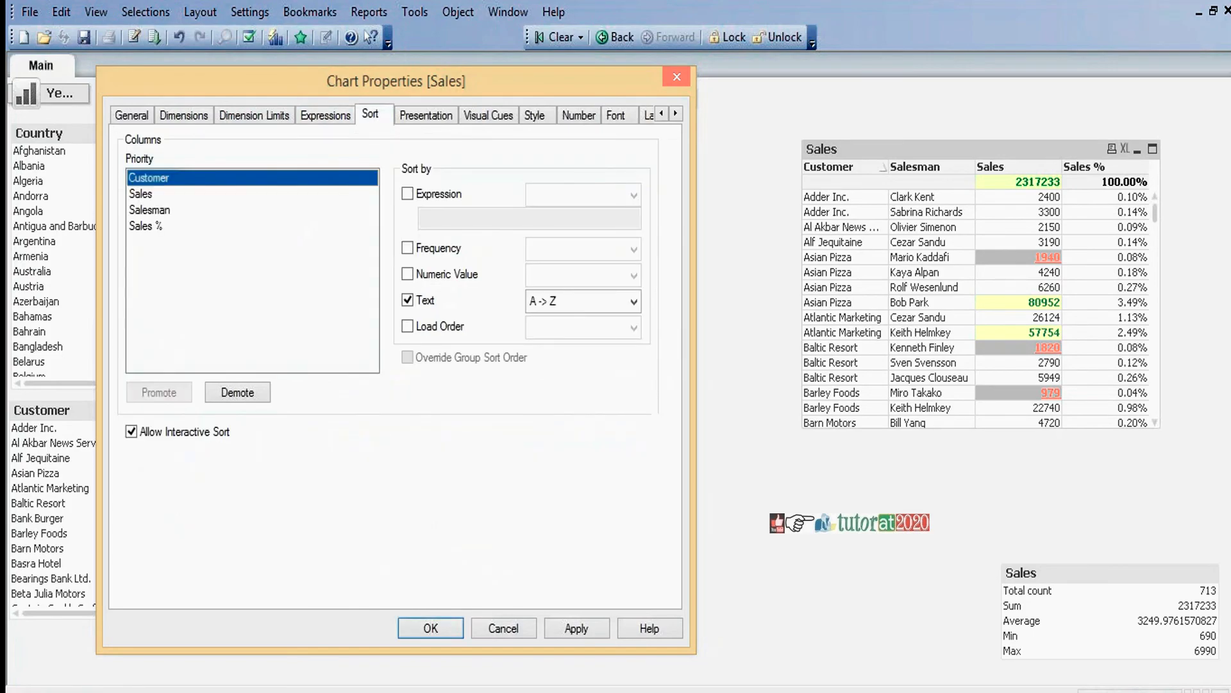
# - Place the table's totals on the last row with the label Total Sales, and apply the changes
pyautogui.click(434, 115)
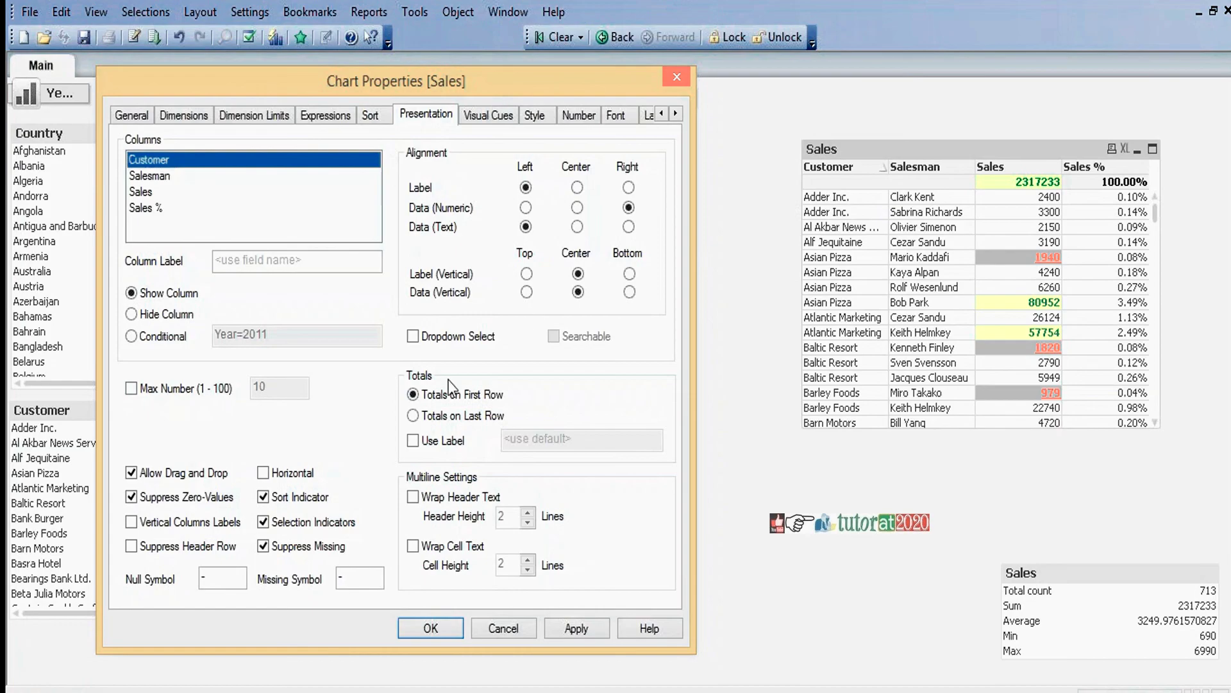
pyautogui.click(421, 417)
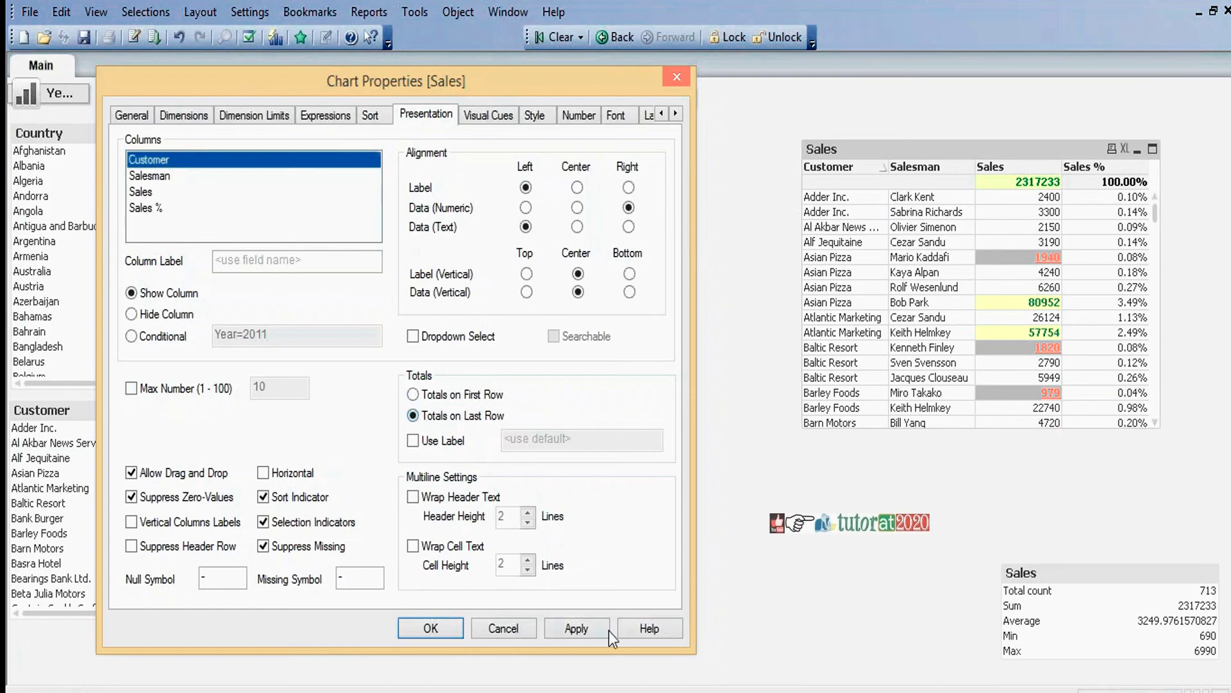
pyautogui.click(577, 629)
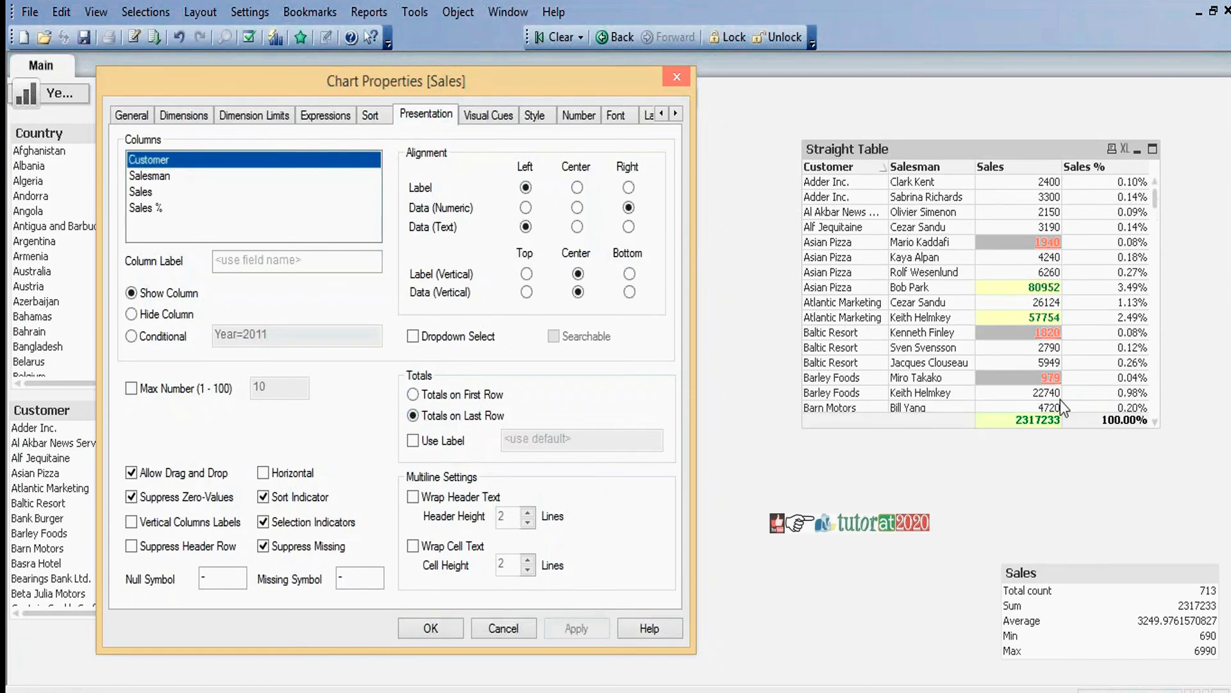
pyautogui.click(414, 440)
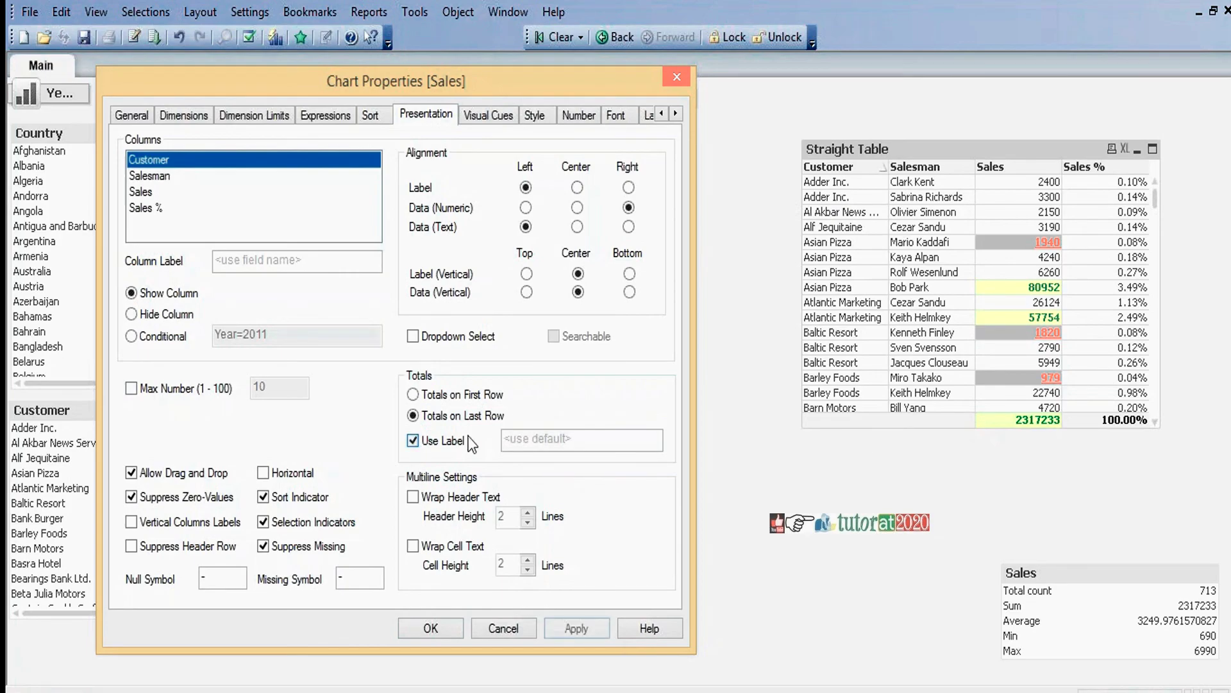
pyautogui.click(541, 441)
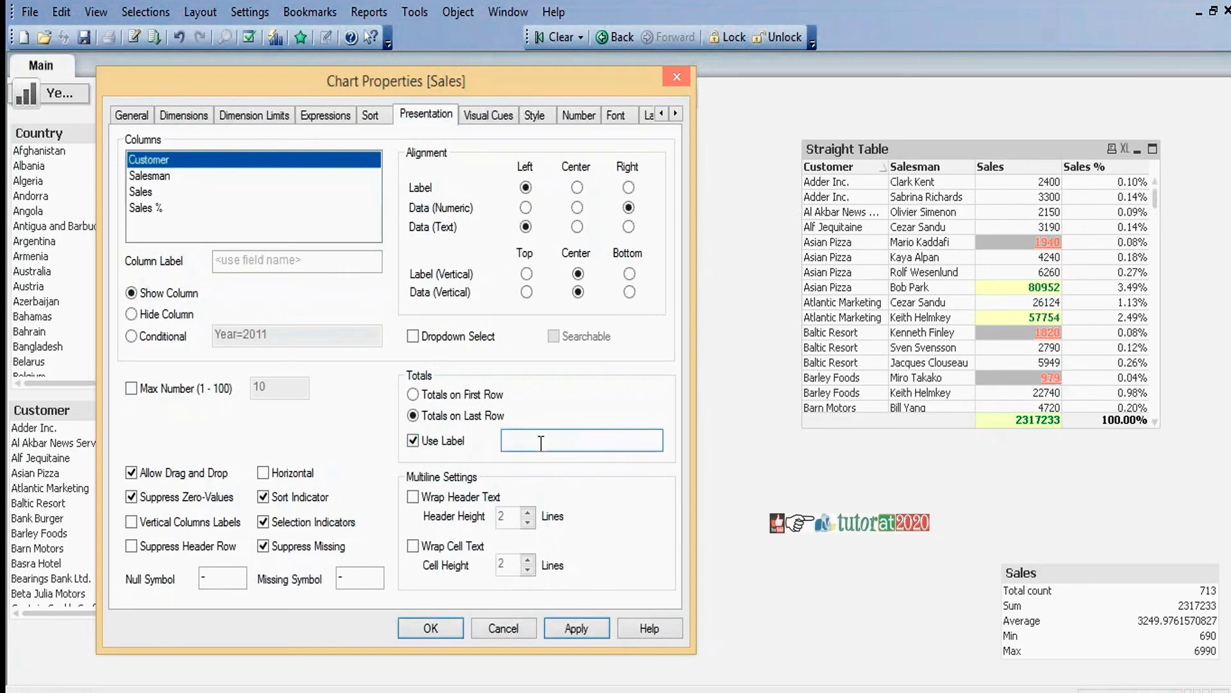
pyautogui.write('Total Sales')
pyautogui.click(594, 625)
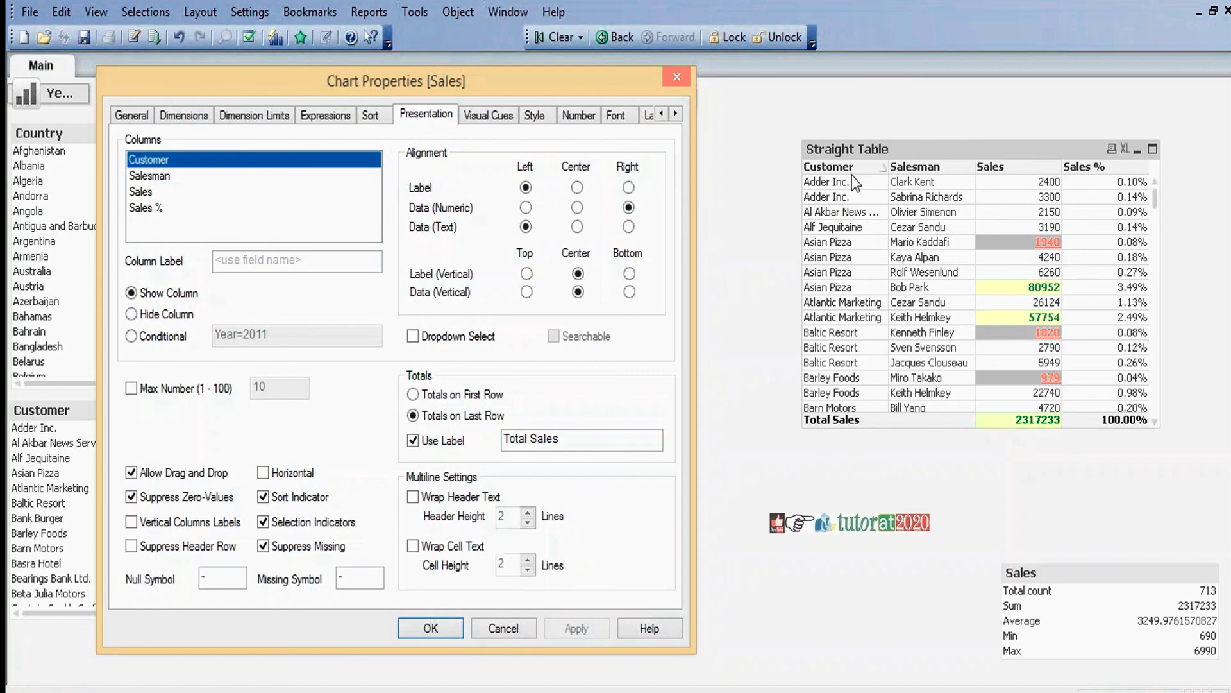
# - Try vertical column labels on the table and switch them off again
pyautogui.click(132, 519)
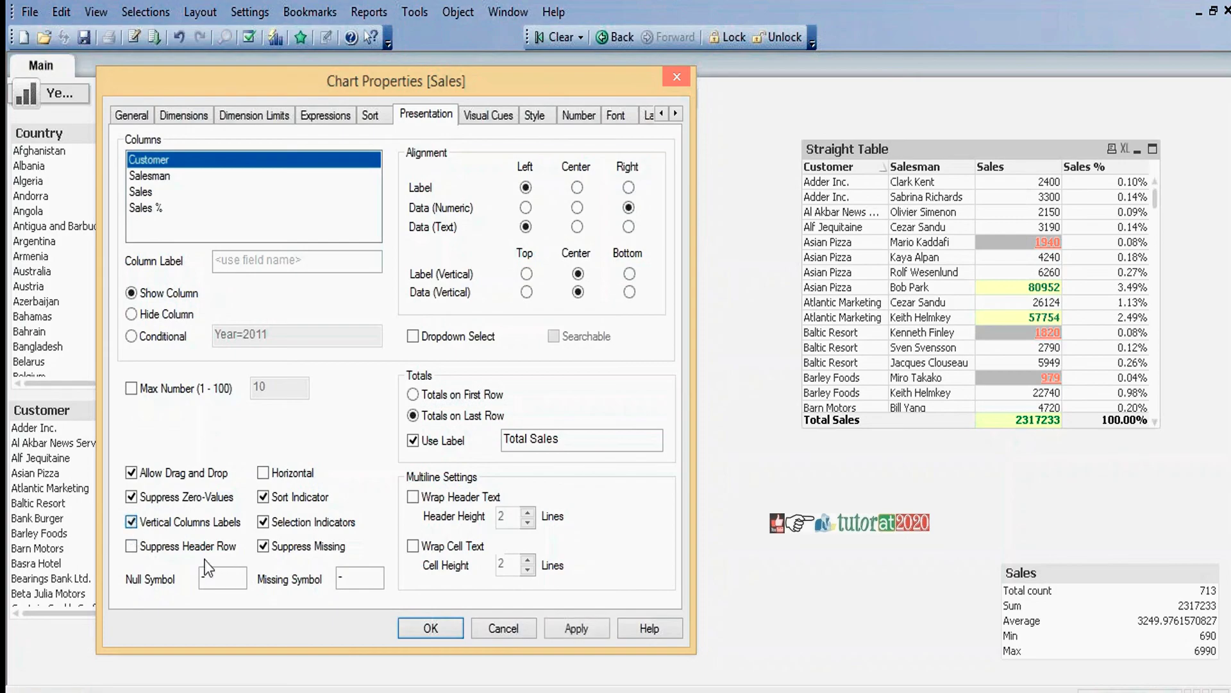
pyautogui.click(569, 635)
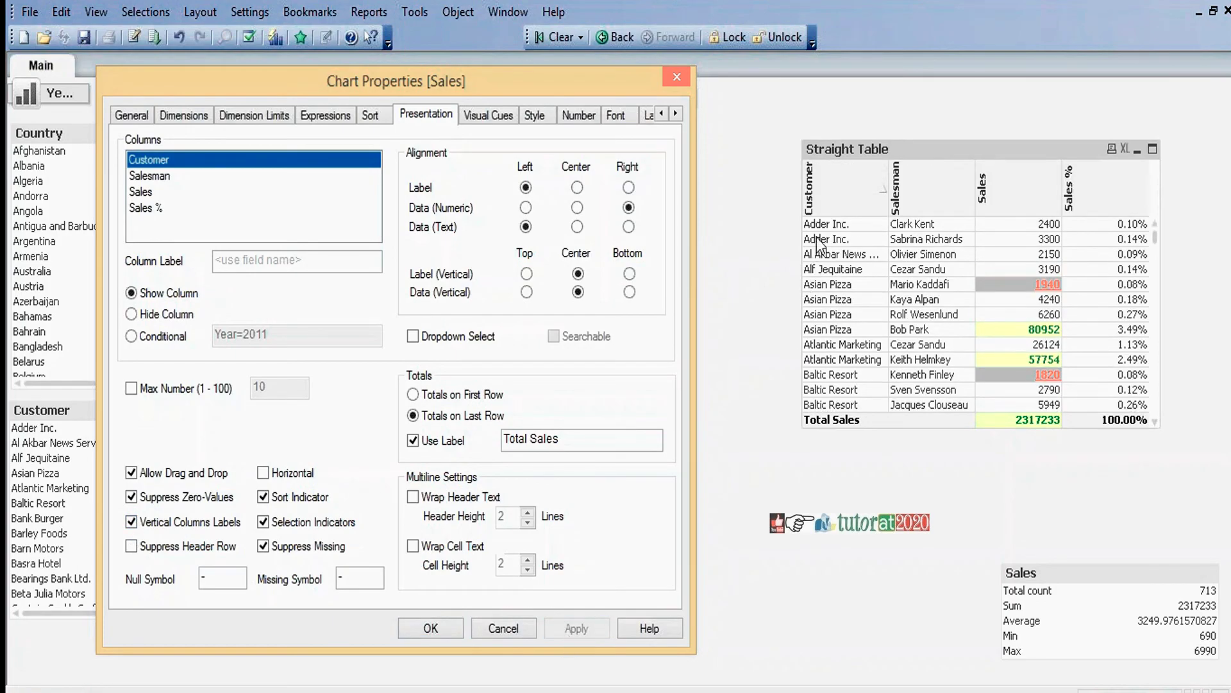
pyautogui.click(132, 521)
pyautogui.click(565, 630)
# - Apply the Basic style to the table
pyautogui.click(496, 119)
pyautogui.click(536, 114)
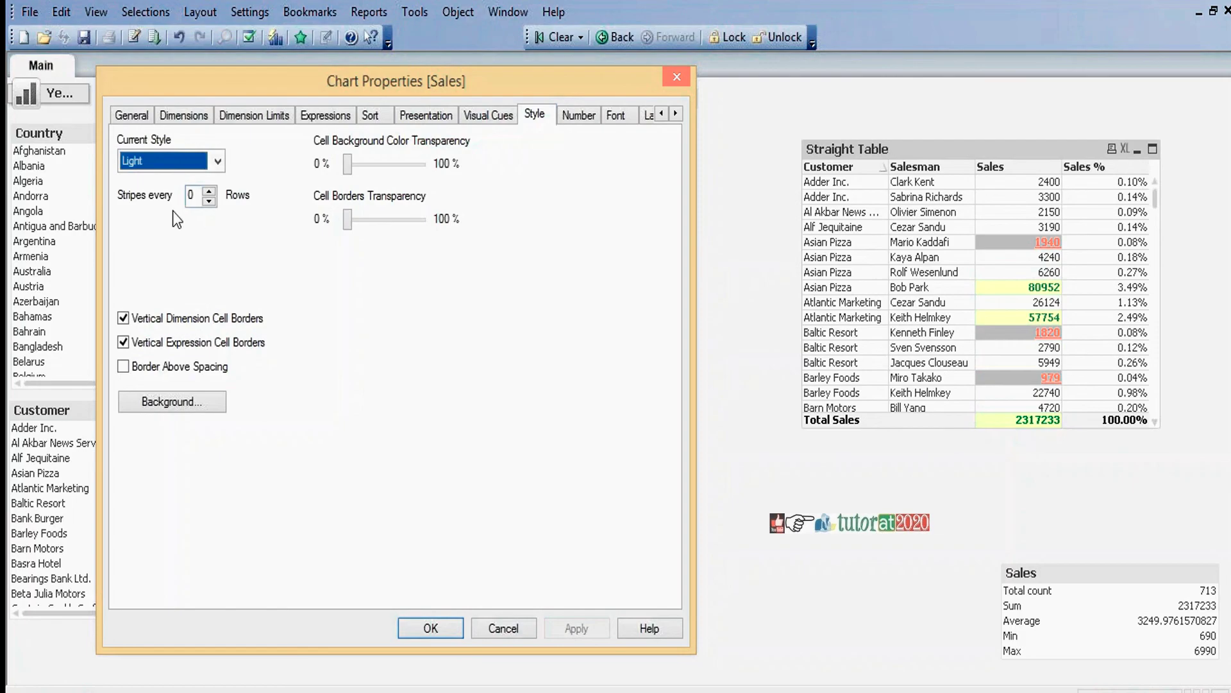
pyautogui.click(218, 163)
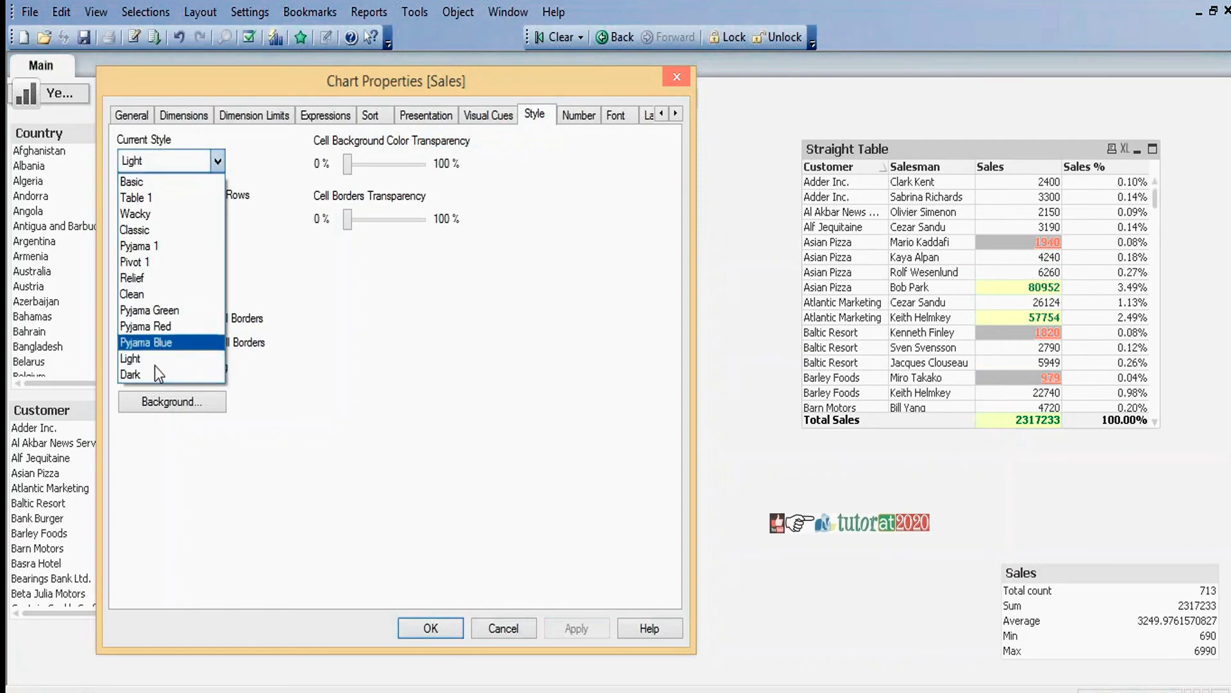
pyautogui.click(132, 180)
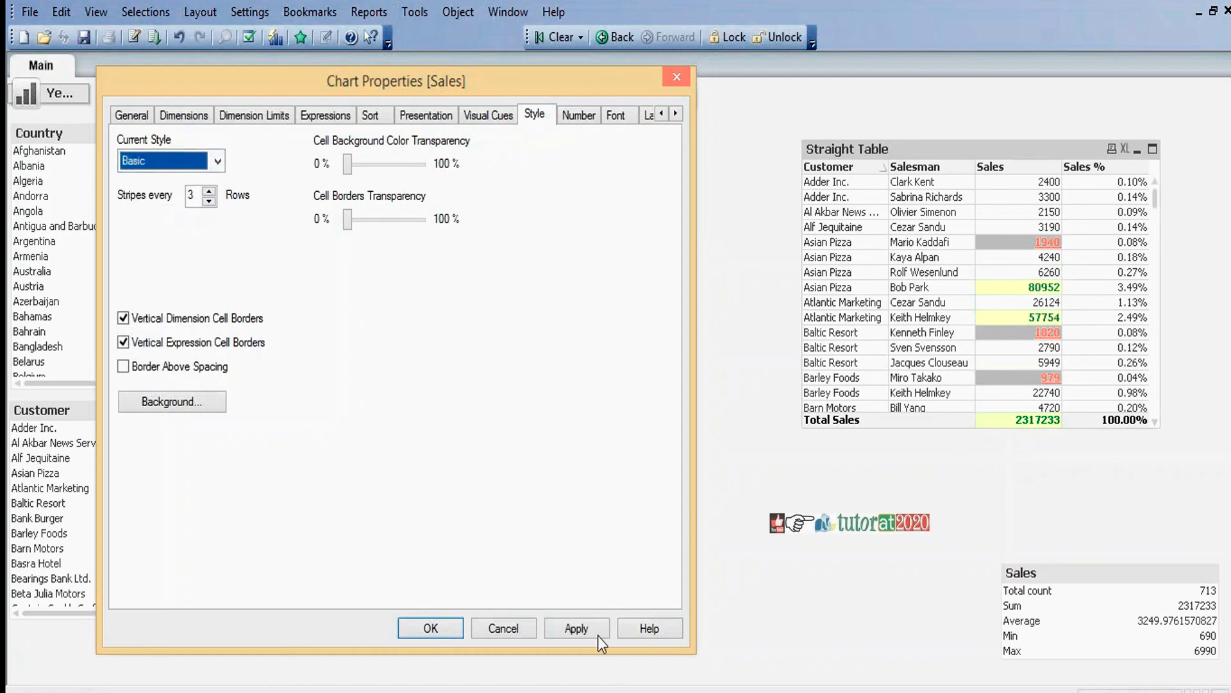
pyautogui.click(581, 629)
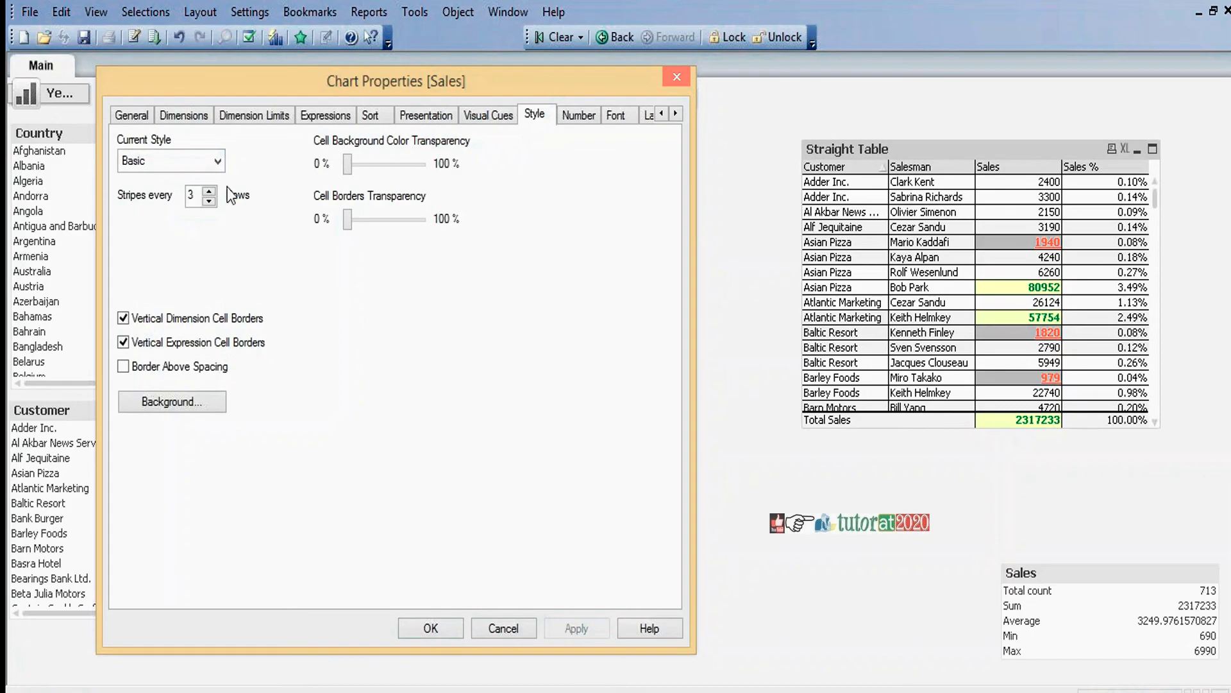
# - Try the Clean style and the Pyjama Red style on the table, applying each one in turn
pyautogui.click(218, 161)
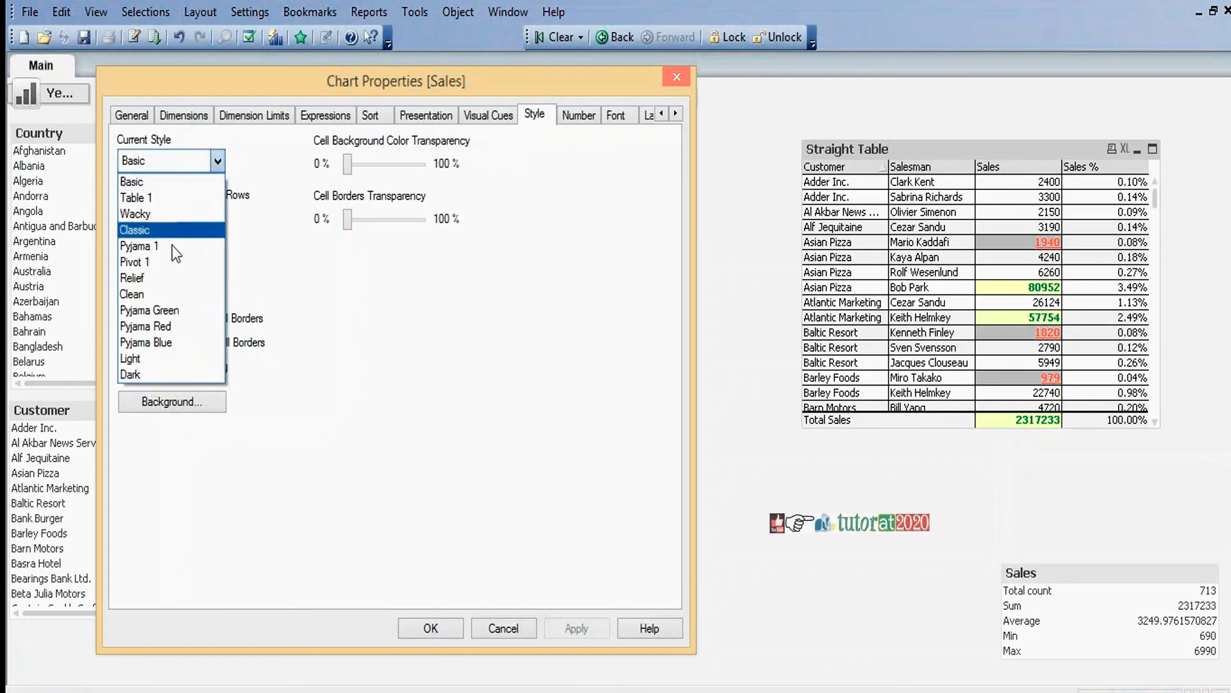
pyautogui.click(172, 292)
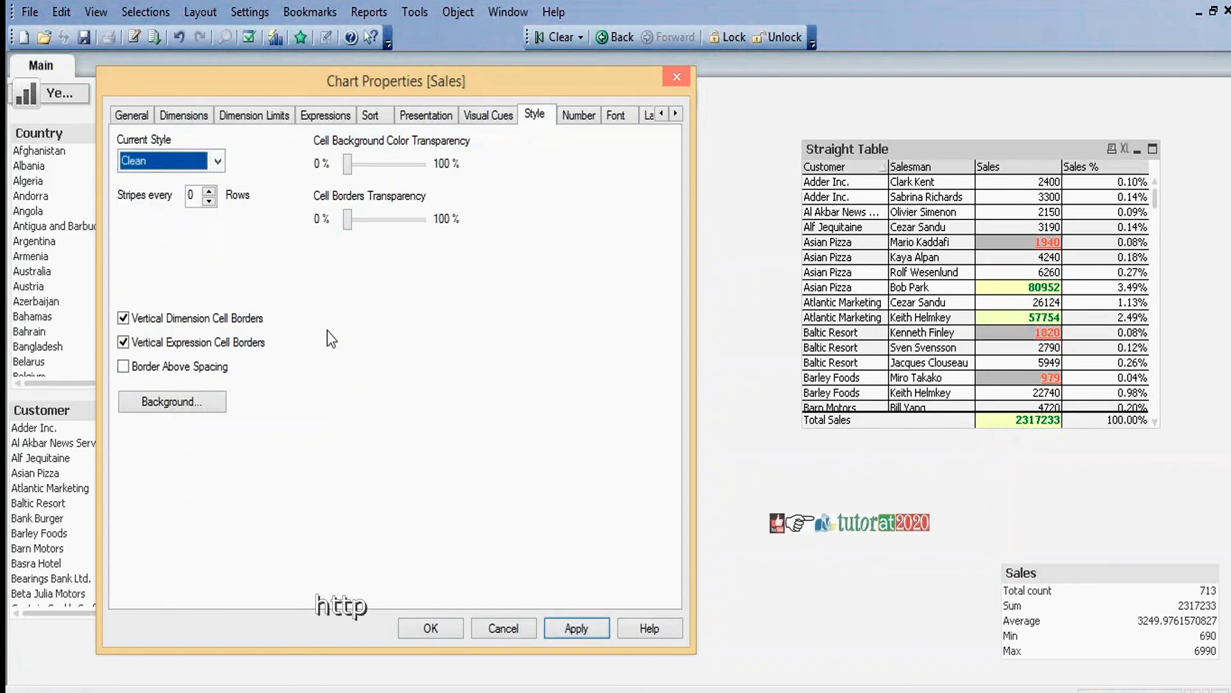
pyautogui.click(590, 635)
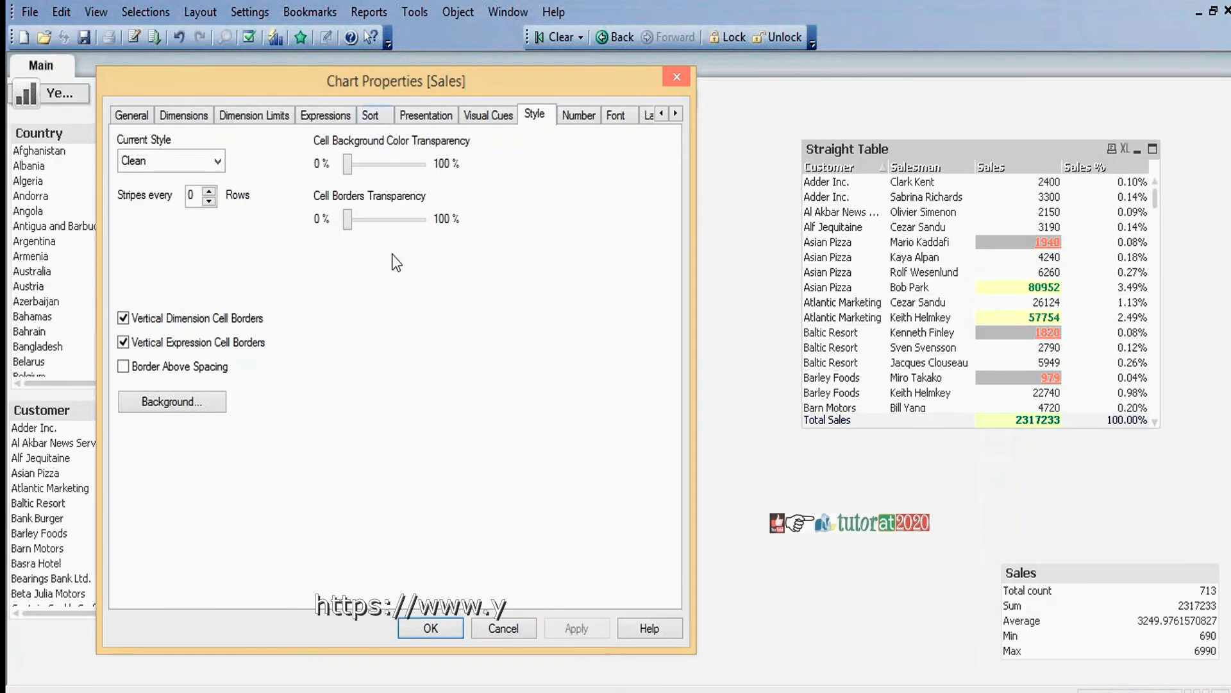
pyautogui.click(223, 161)
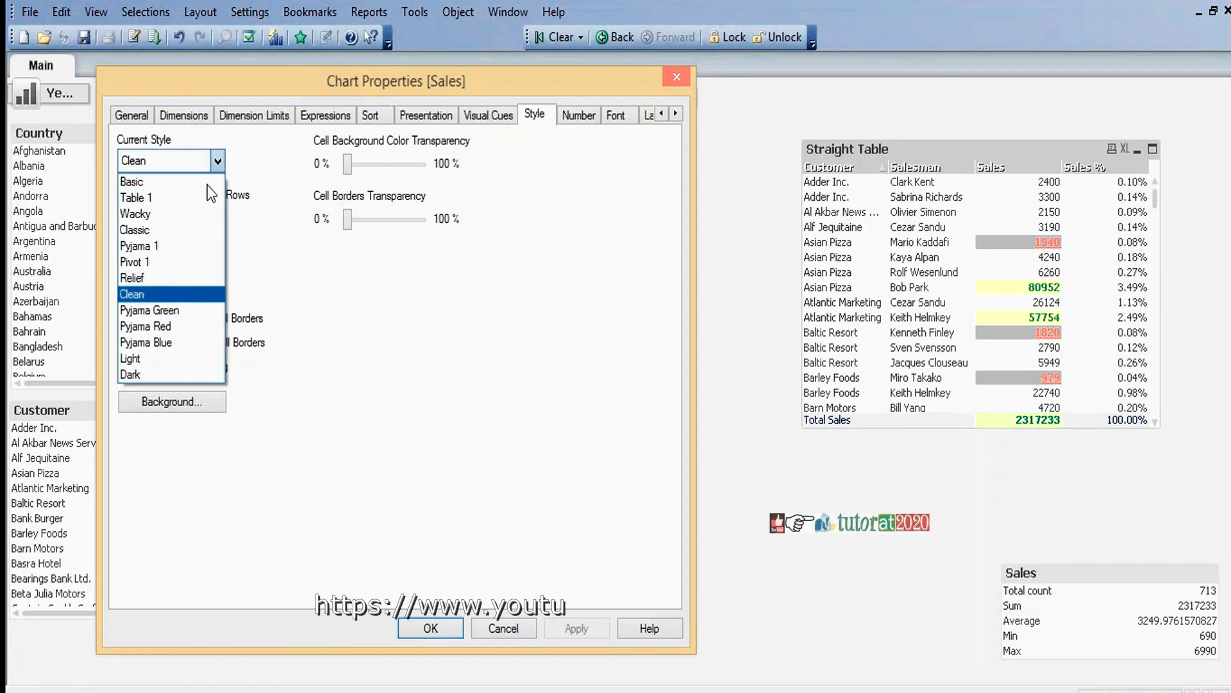
pyautogui.click(172, 326)
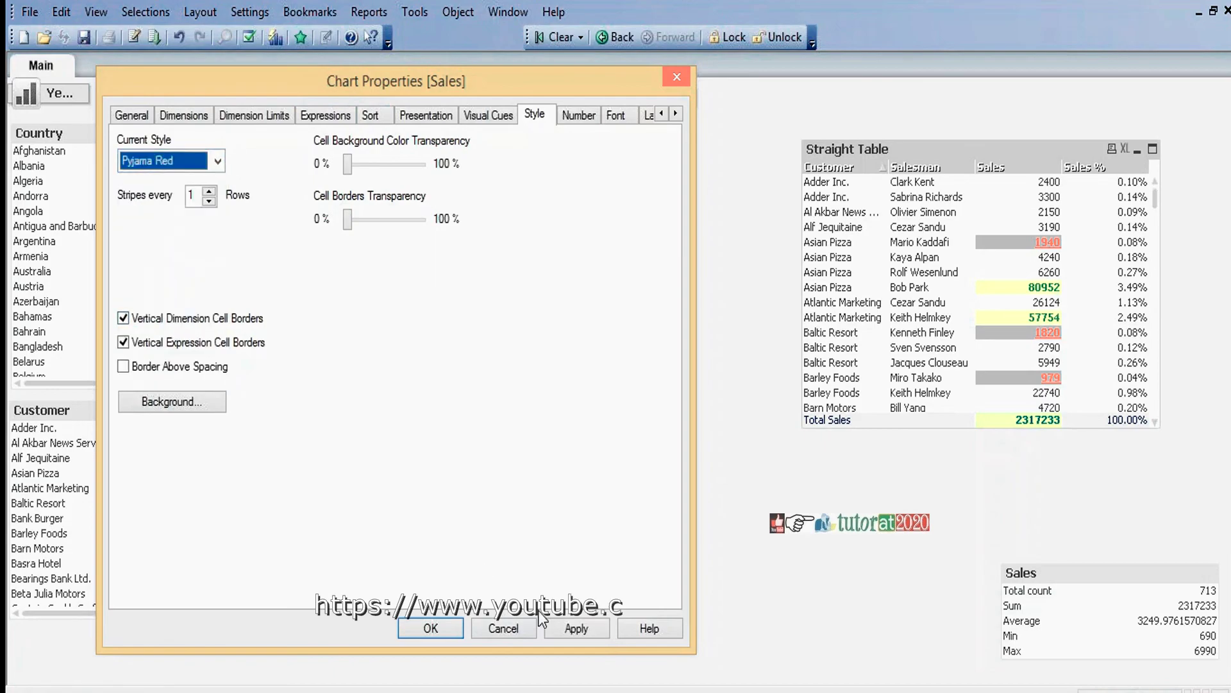
pyautogui.click(579, 629)
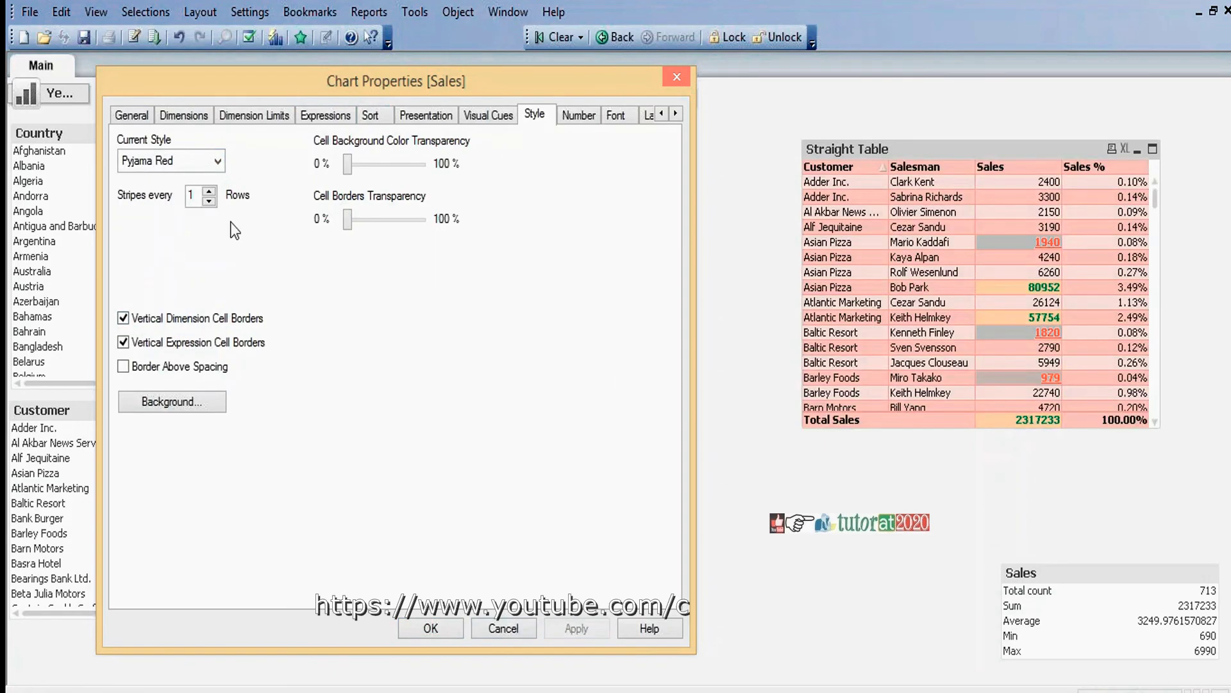
# - Try the Dark style on the table and apply it
pyautogui.click(222, 161)
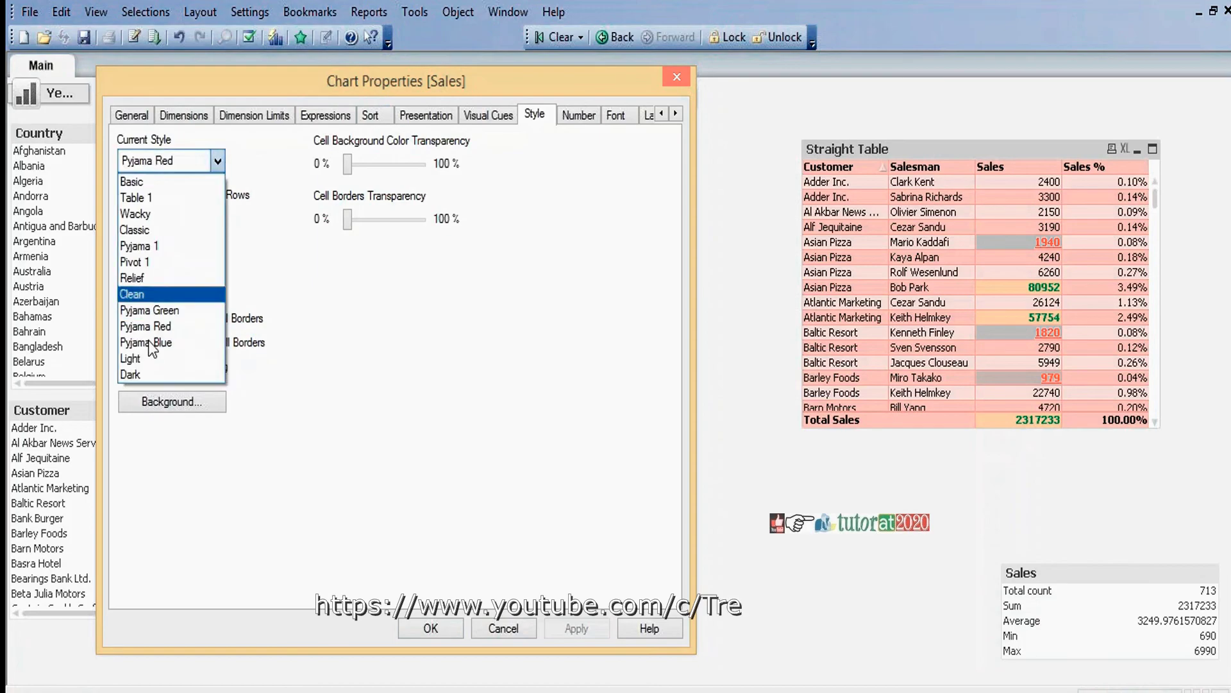
pyautogui.click(148, 373)
pyautogui.click(577, 628)
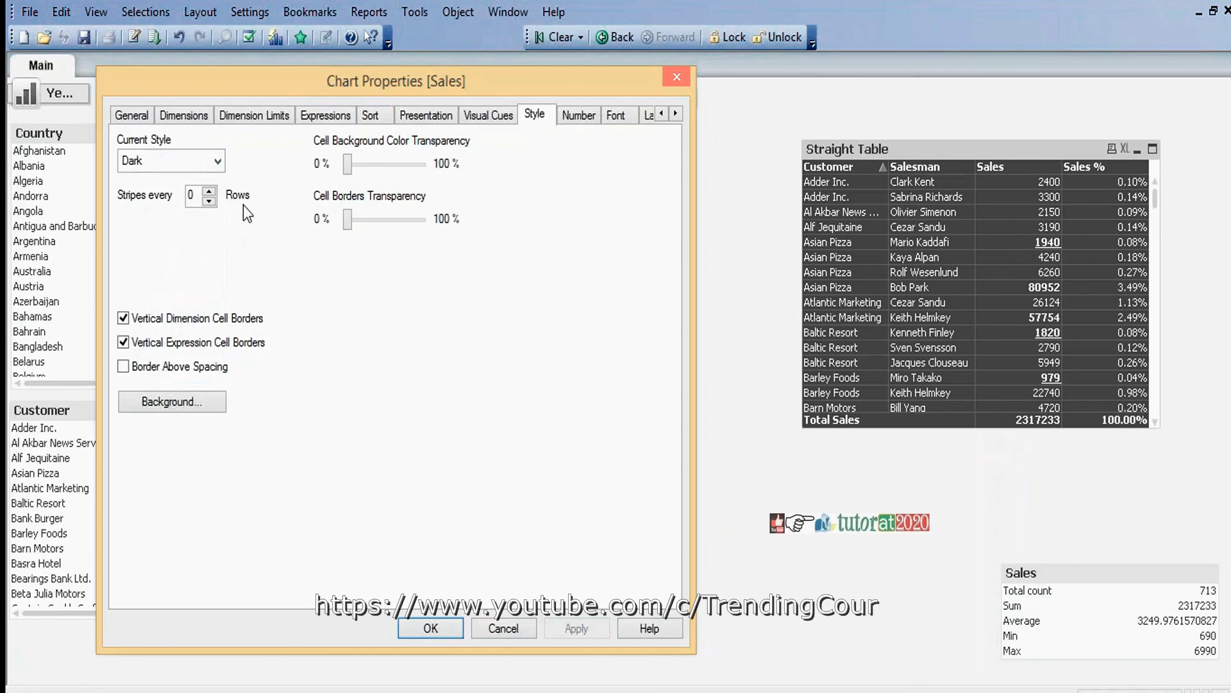
# - Set the table's style to Light and apply the change
pyautogui.click(217, 161)
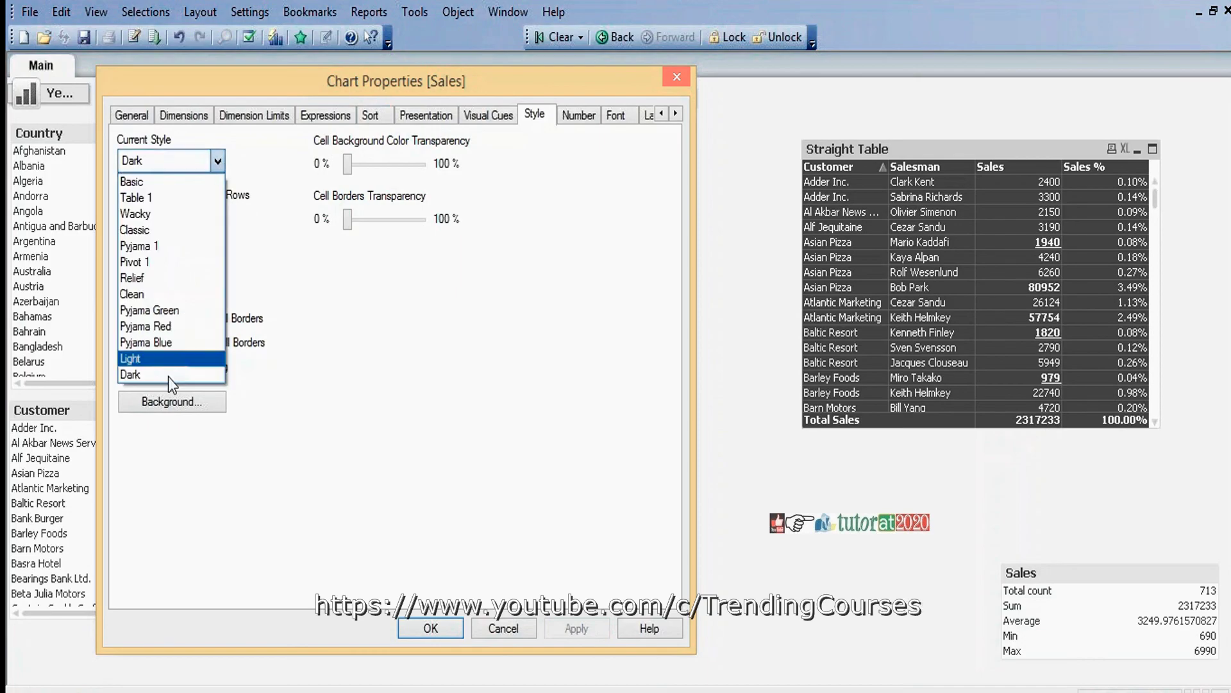
pyautogui.click(168, 356)
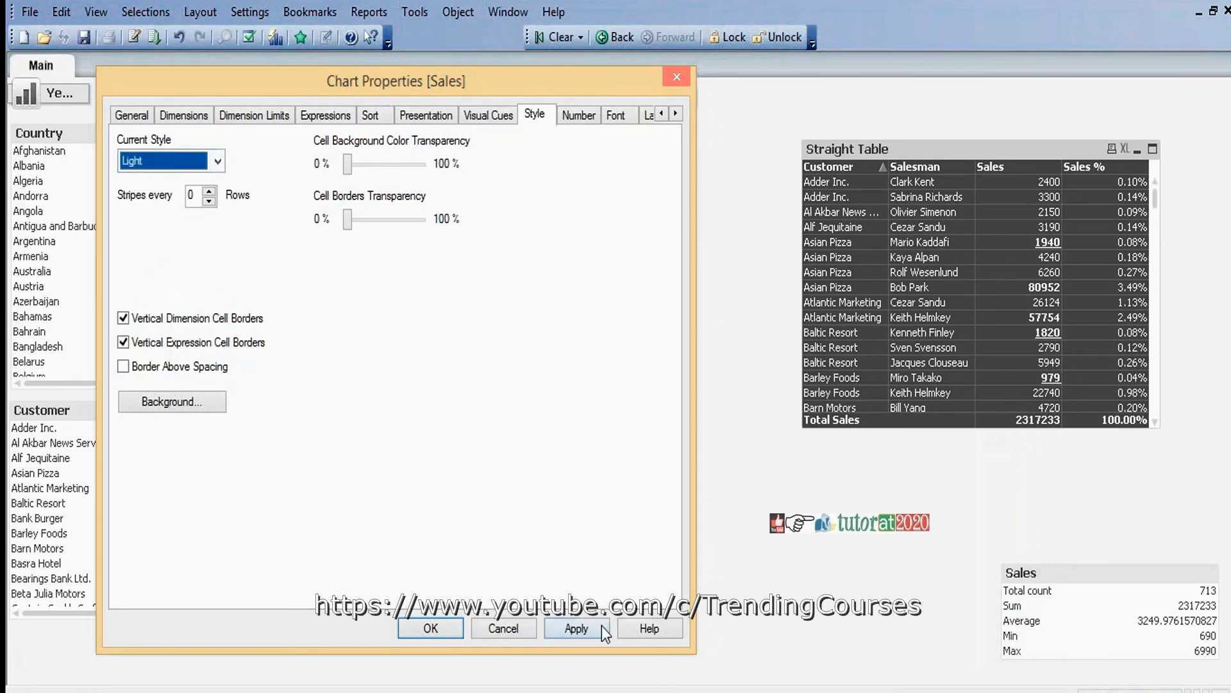
pyautogui.click(602, 625)
# - Review the table's number, font, layout and caption settings
pyautogui.click(579, 114)
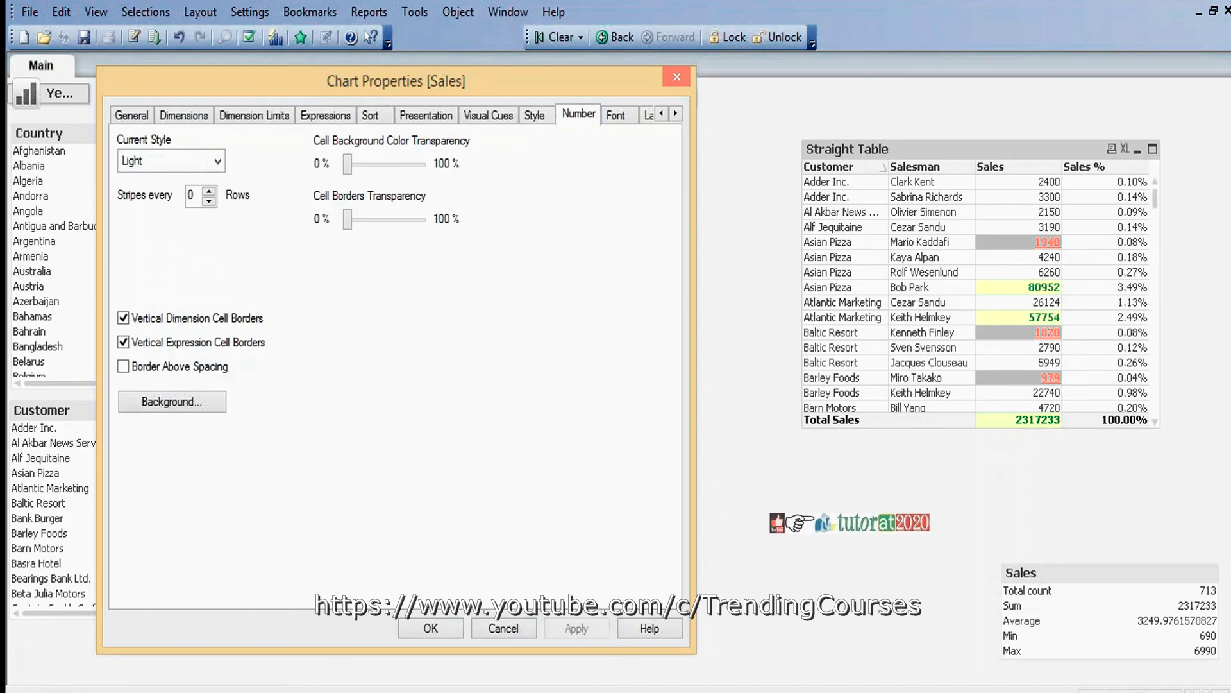
pyautogui.click(616, 115)
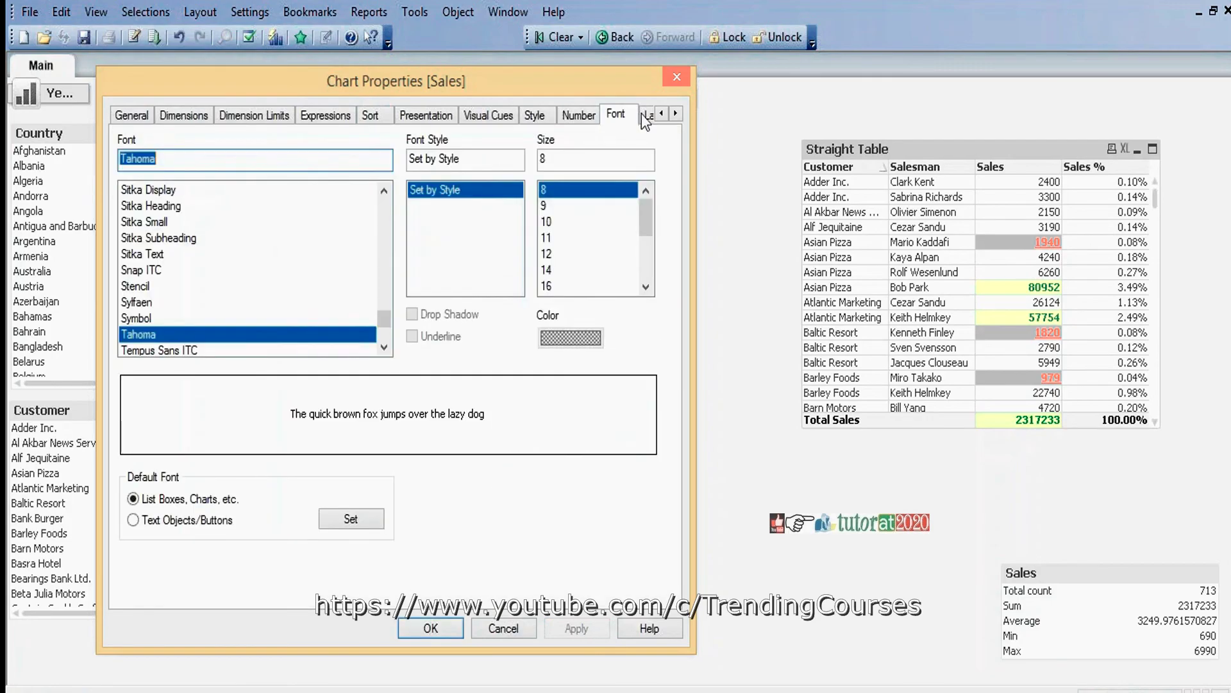
pyautogui.click(650, 116)
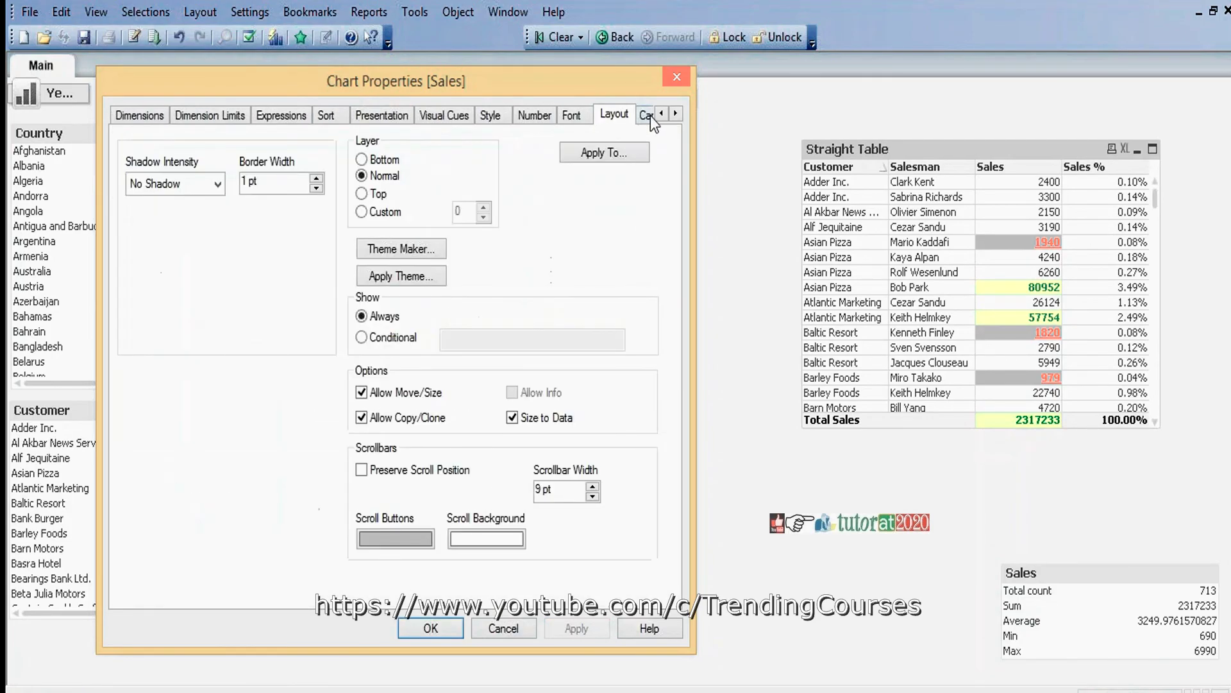
pyautogui.click(650, 115)
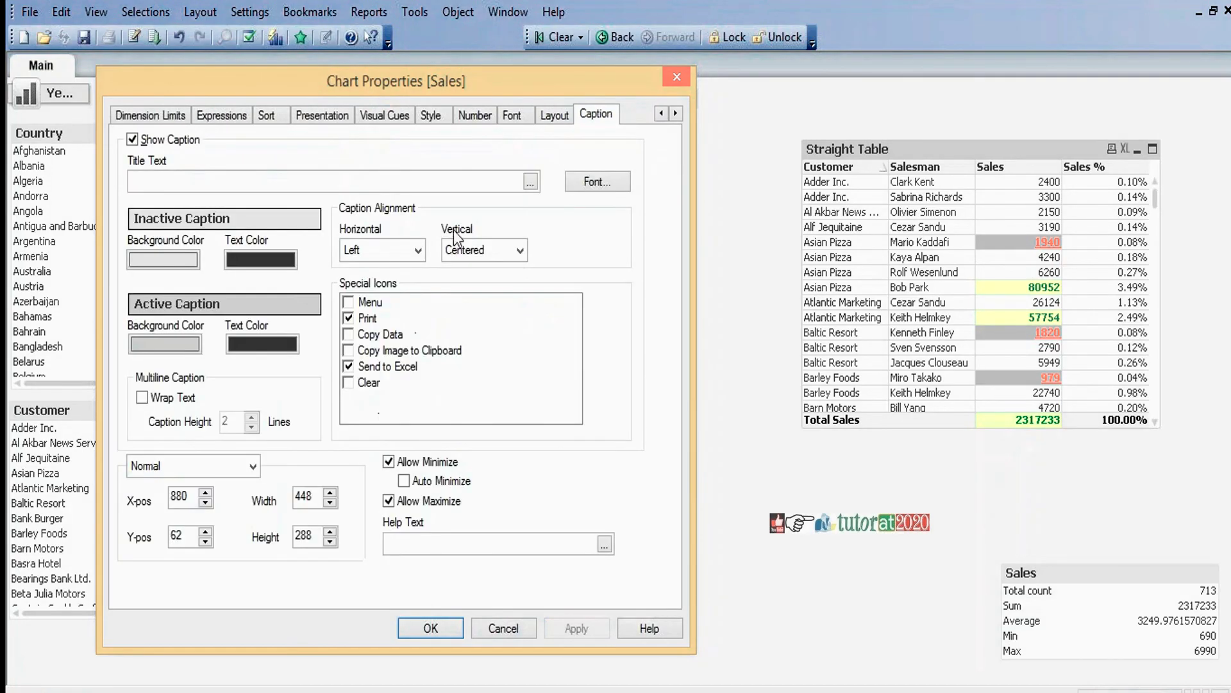